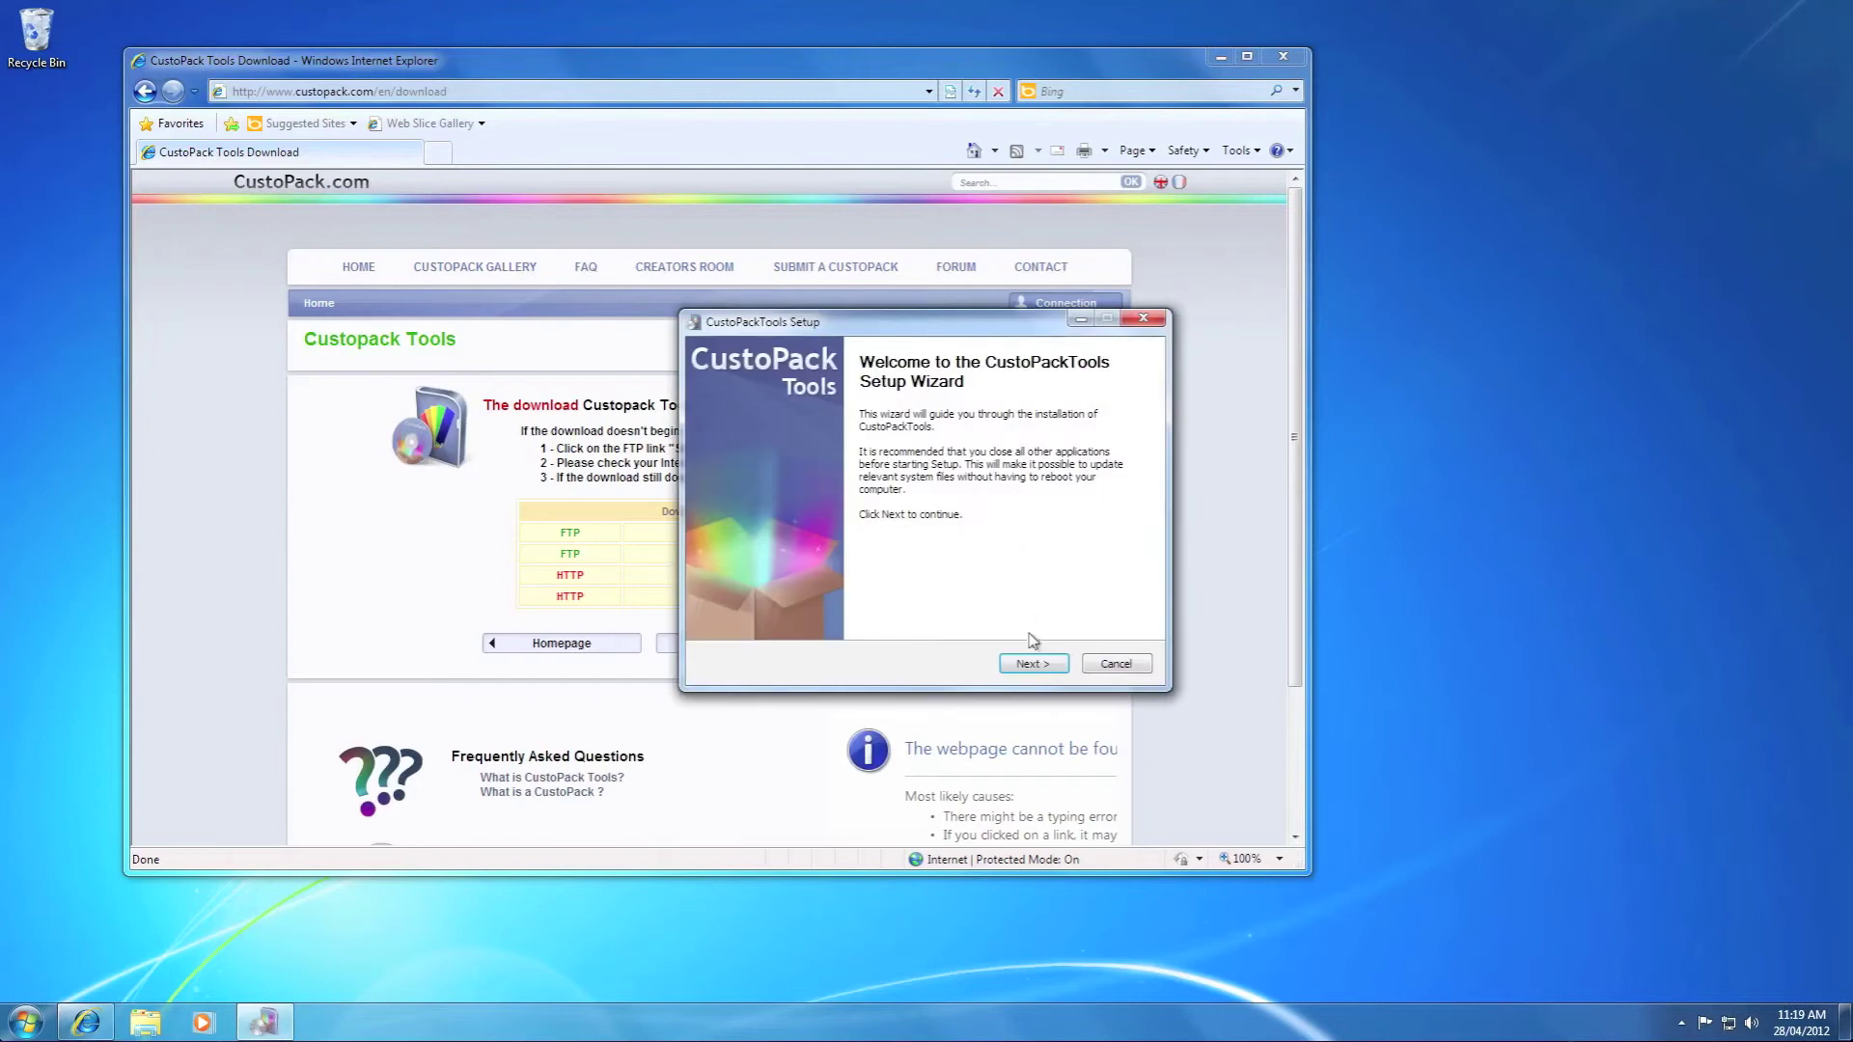
- Proceed through the CustoPackTools setup's welcome and license pages, opting out of making ask.com the homepage
{"action": "left_click", "coordinate": [1033, 664]}
{"action": "left_click", "coordinate": [1034, 664]}
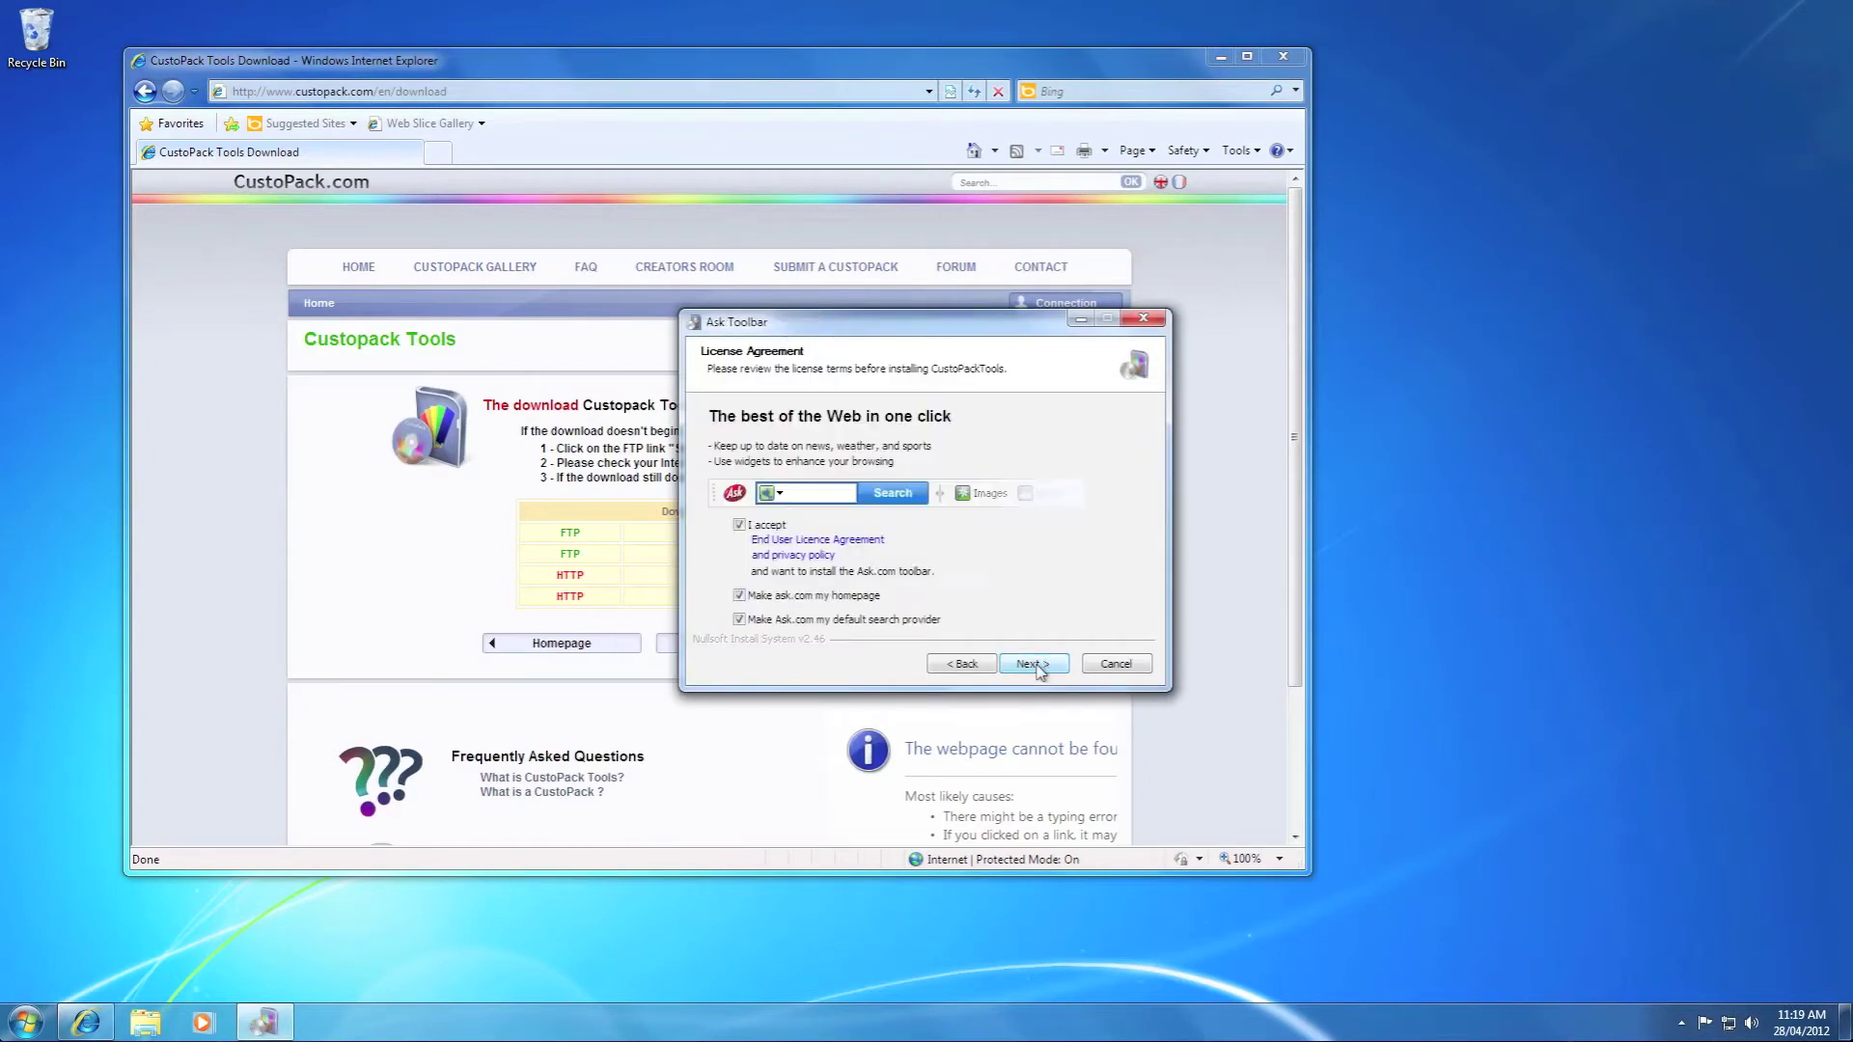
{"action": "left_click", "coordinate": [739, 595]}
{"action": "left_click", "coordinate": [1034, 664]}
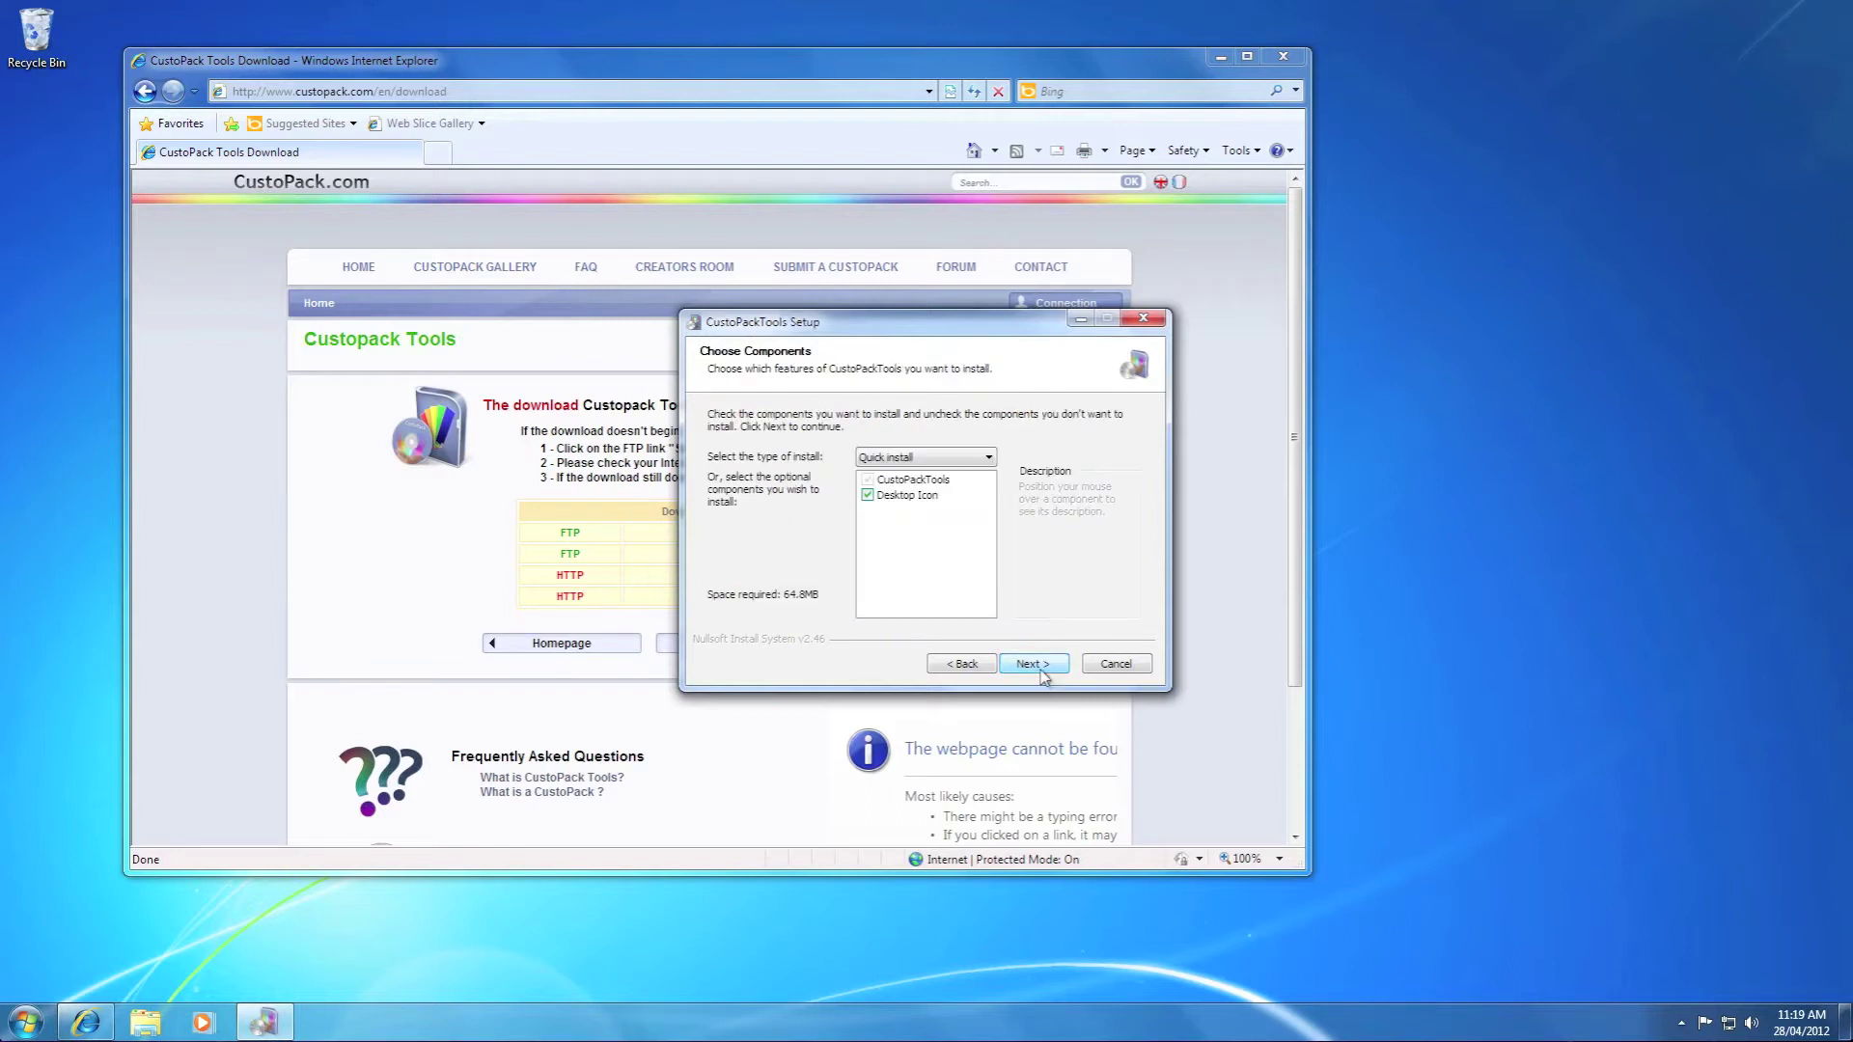
- Install CustoPackTools with the Quick install components and default Start Menu folder, and finish setup without running the program
{"action": "left_click", "coordinate": [1035, 668]}
{"action": "left_click", "coordinate": [1036, 668]}
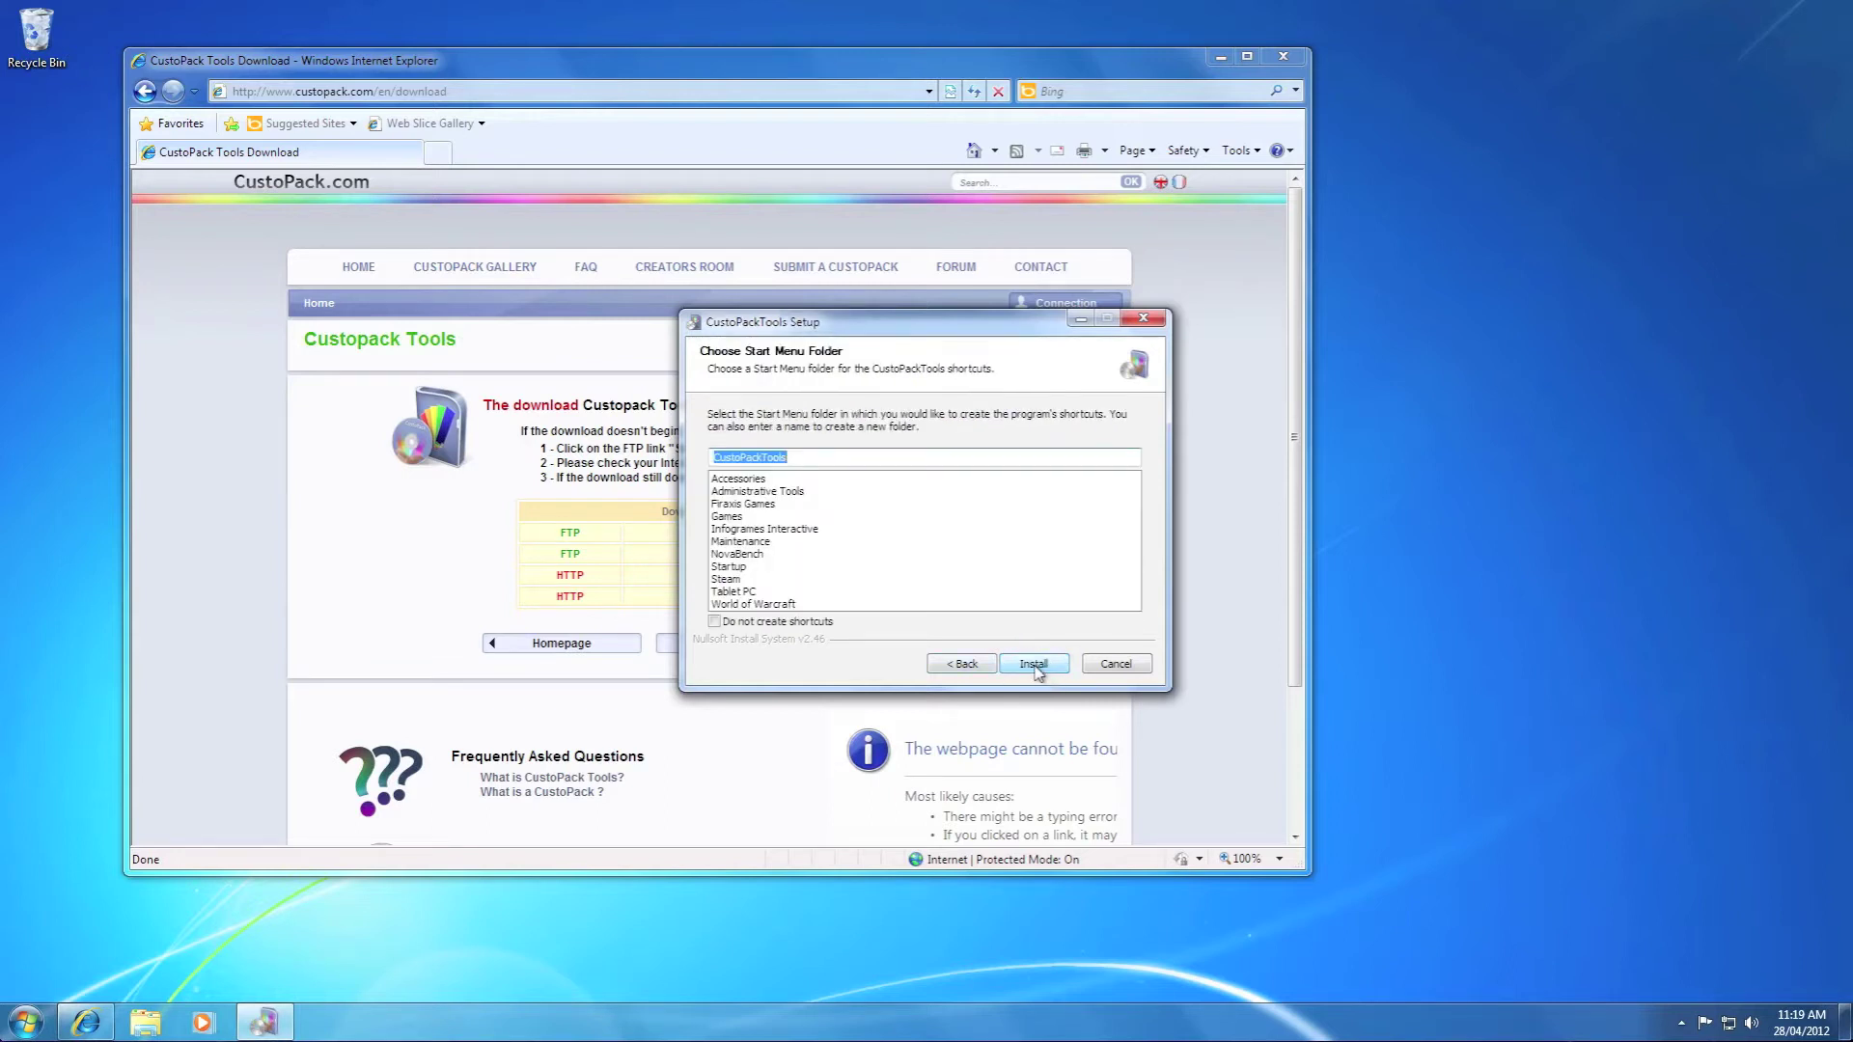
{"action": "left_click", "coordinate": [1034, 666]}
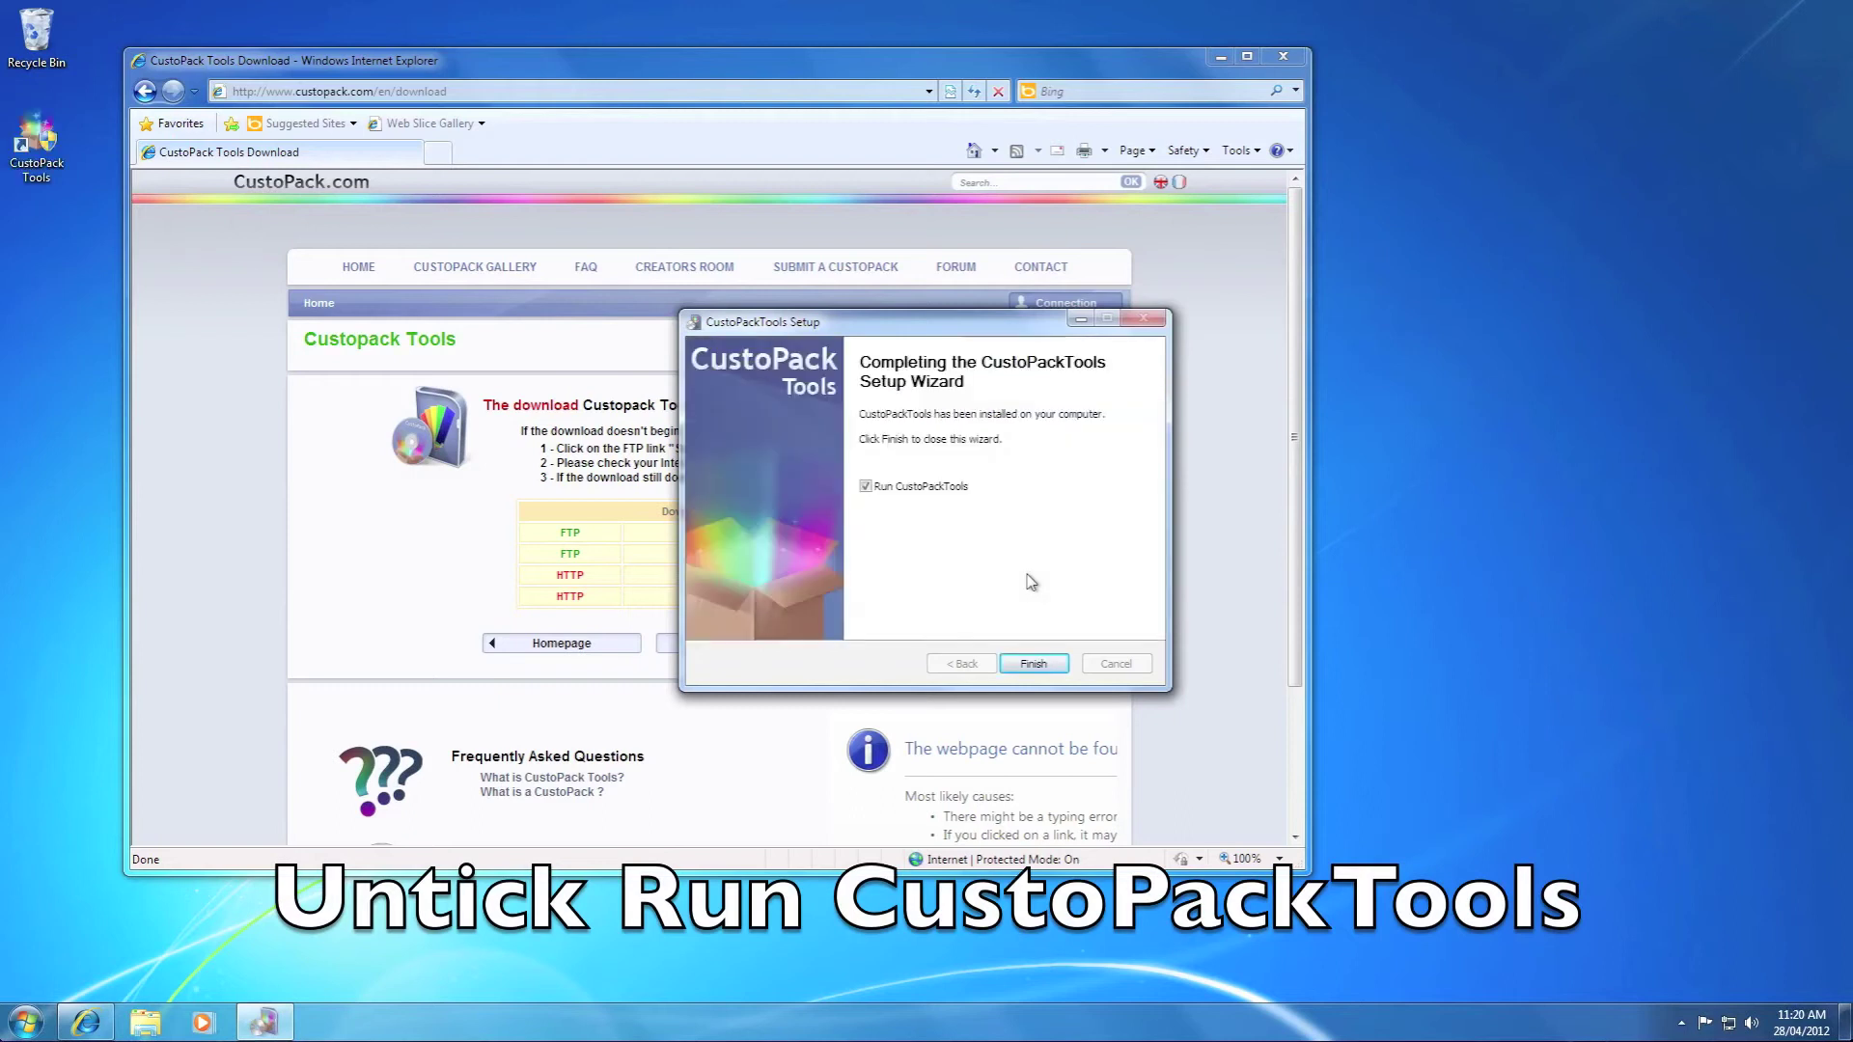
{"action": "left_click", "coordinate": [866, 486]}
{"action": "left_click", "coordinate": [1033, 663]}
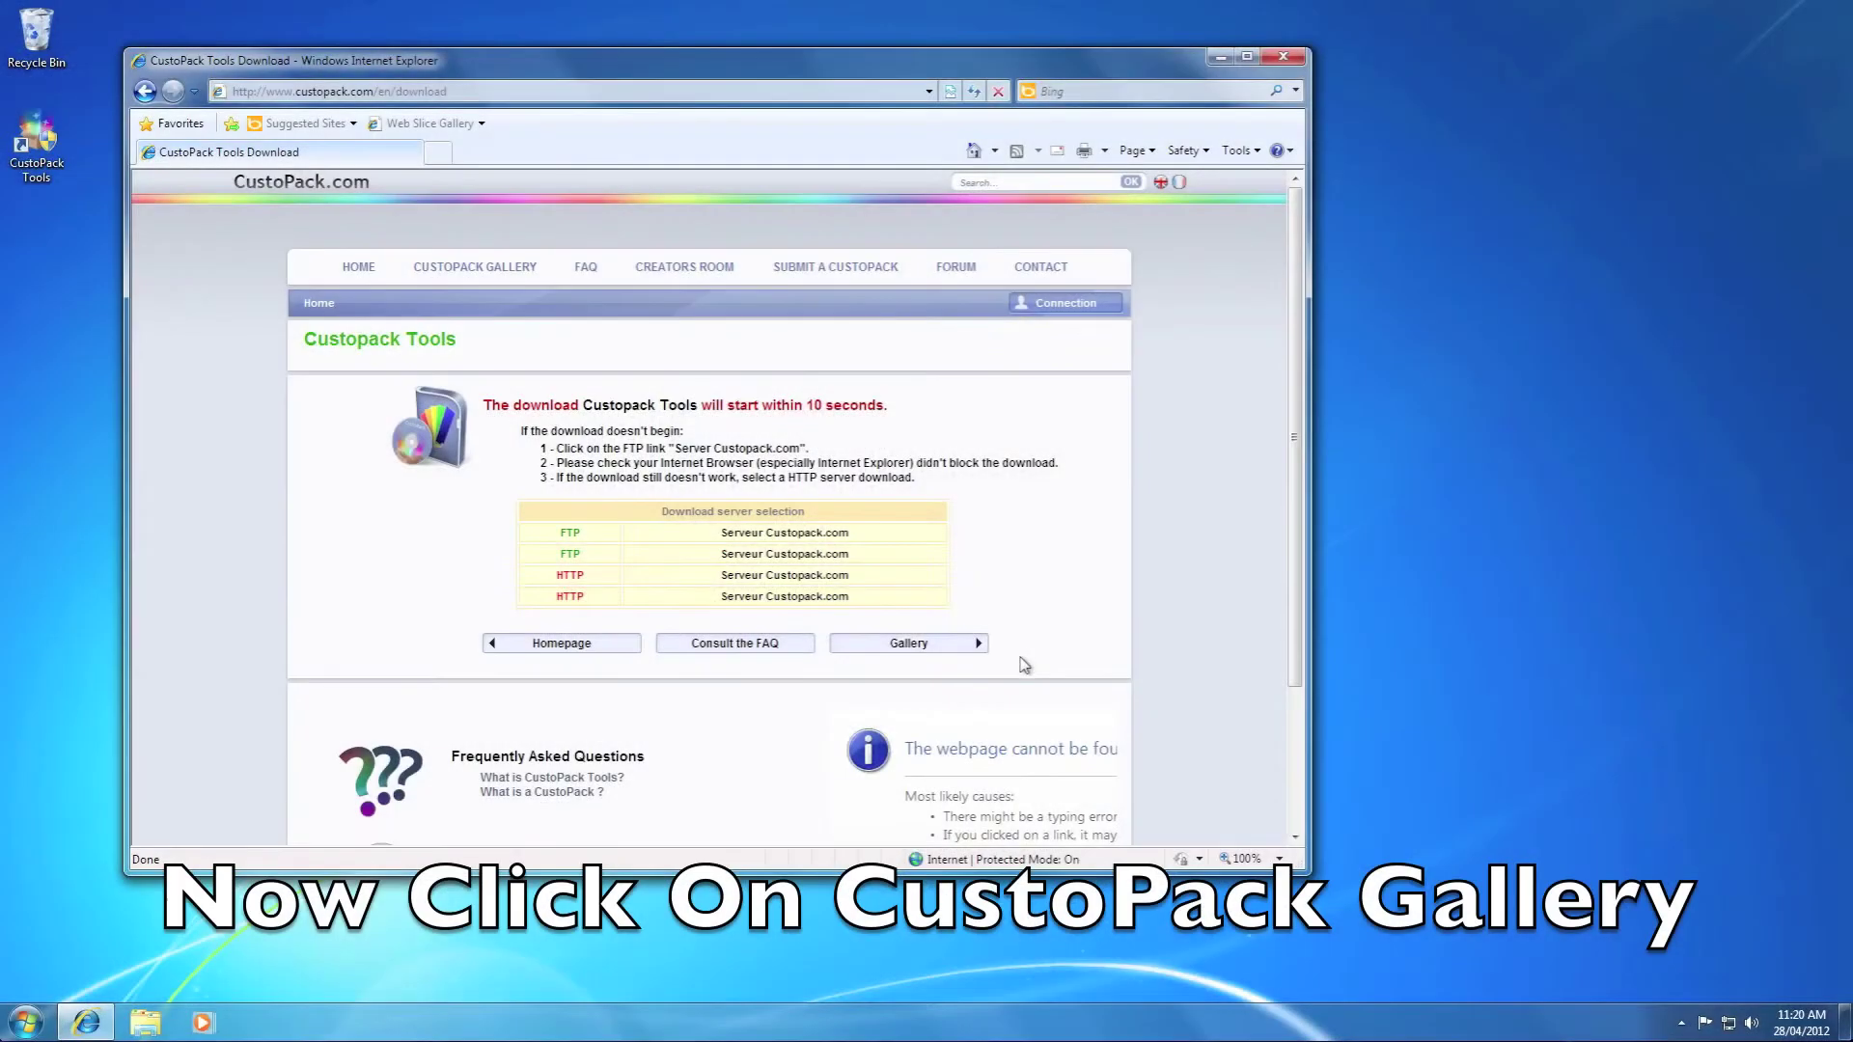
- Open the CustoPack Gallery and start downloading the Mac OSX Lion Inspirat pack from an FTP server
{"action": "left_click", "coordinate": [469, 276]}
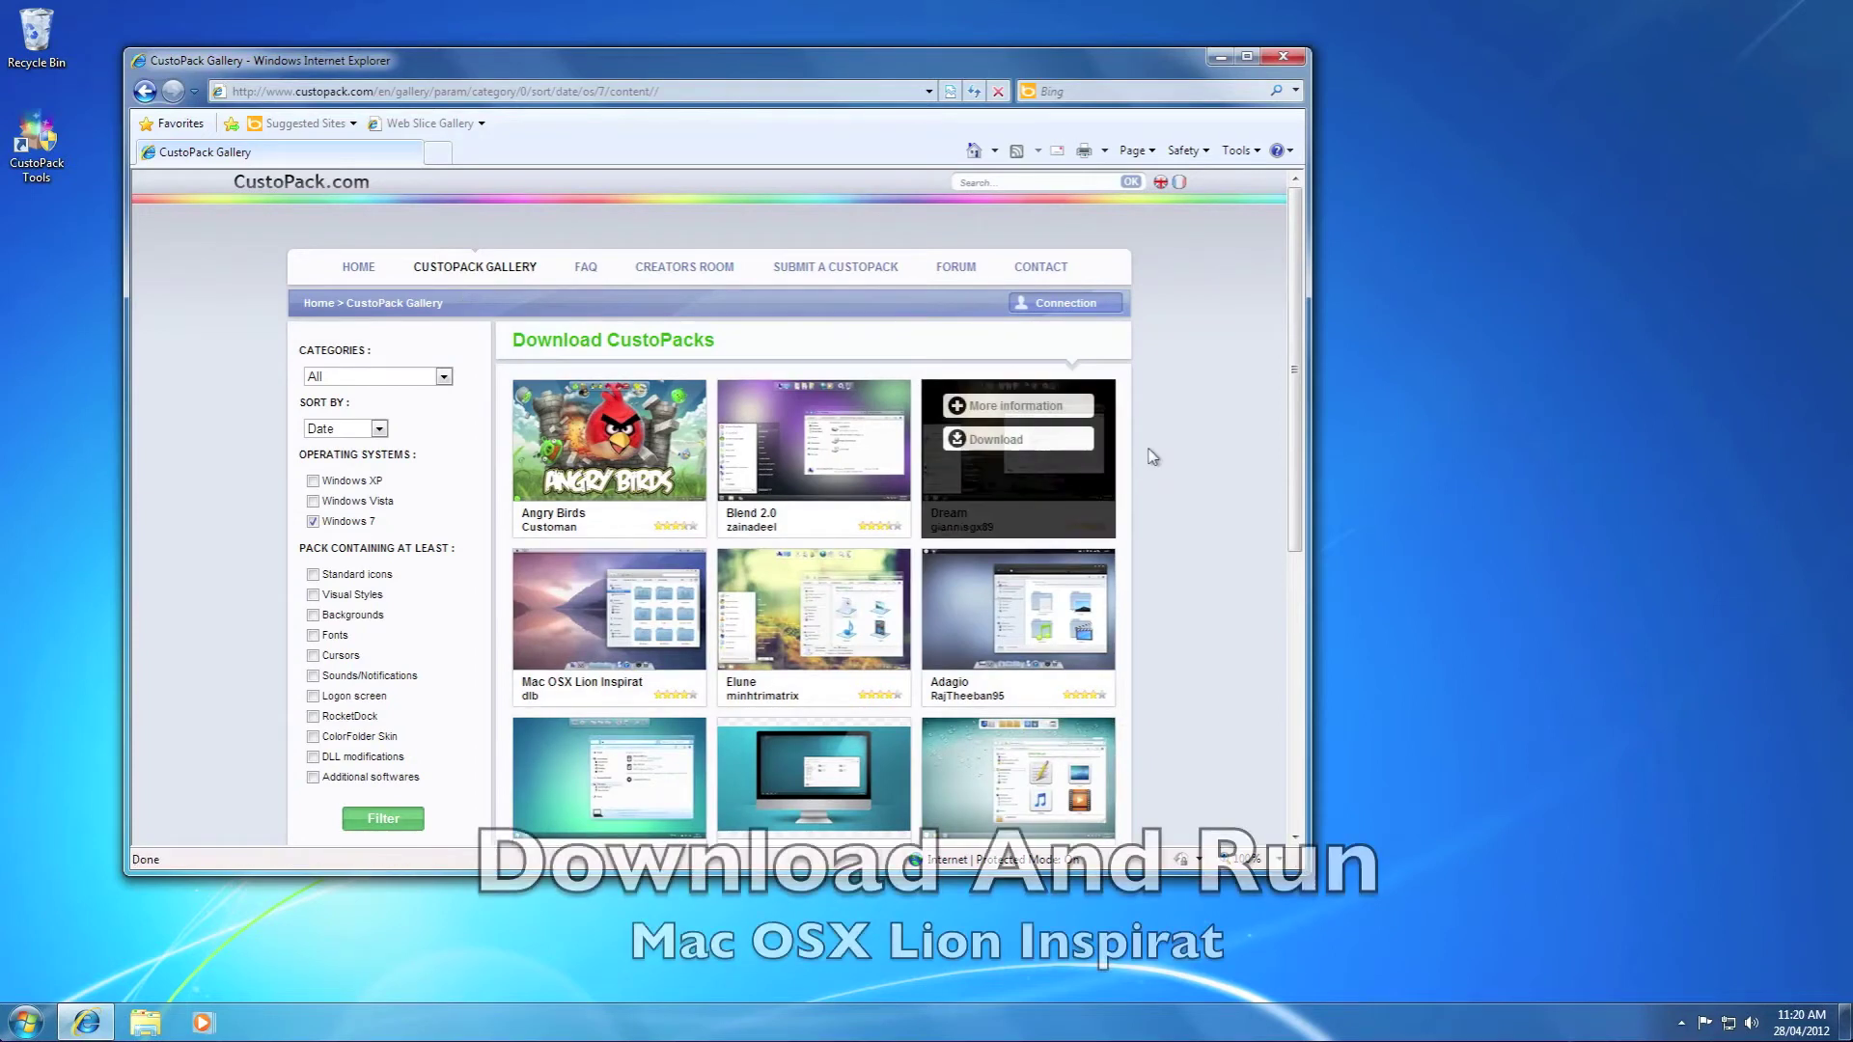
{"action": "scroll", "coordinate": [1153, 457], "scroll_direction": "down", "scroll_amount": 1}
{"action": "mouse_move", "coordinate": [615, 524]}
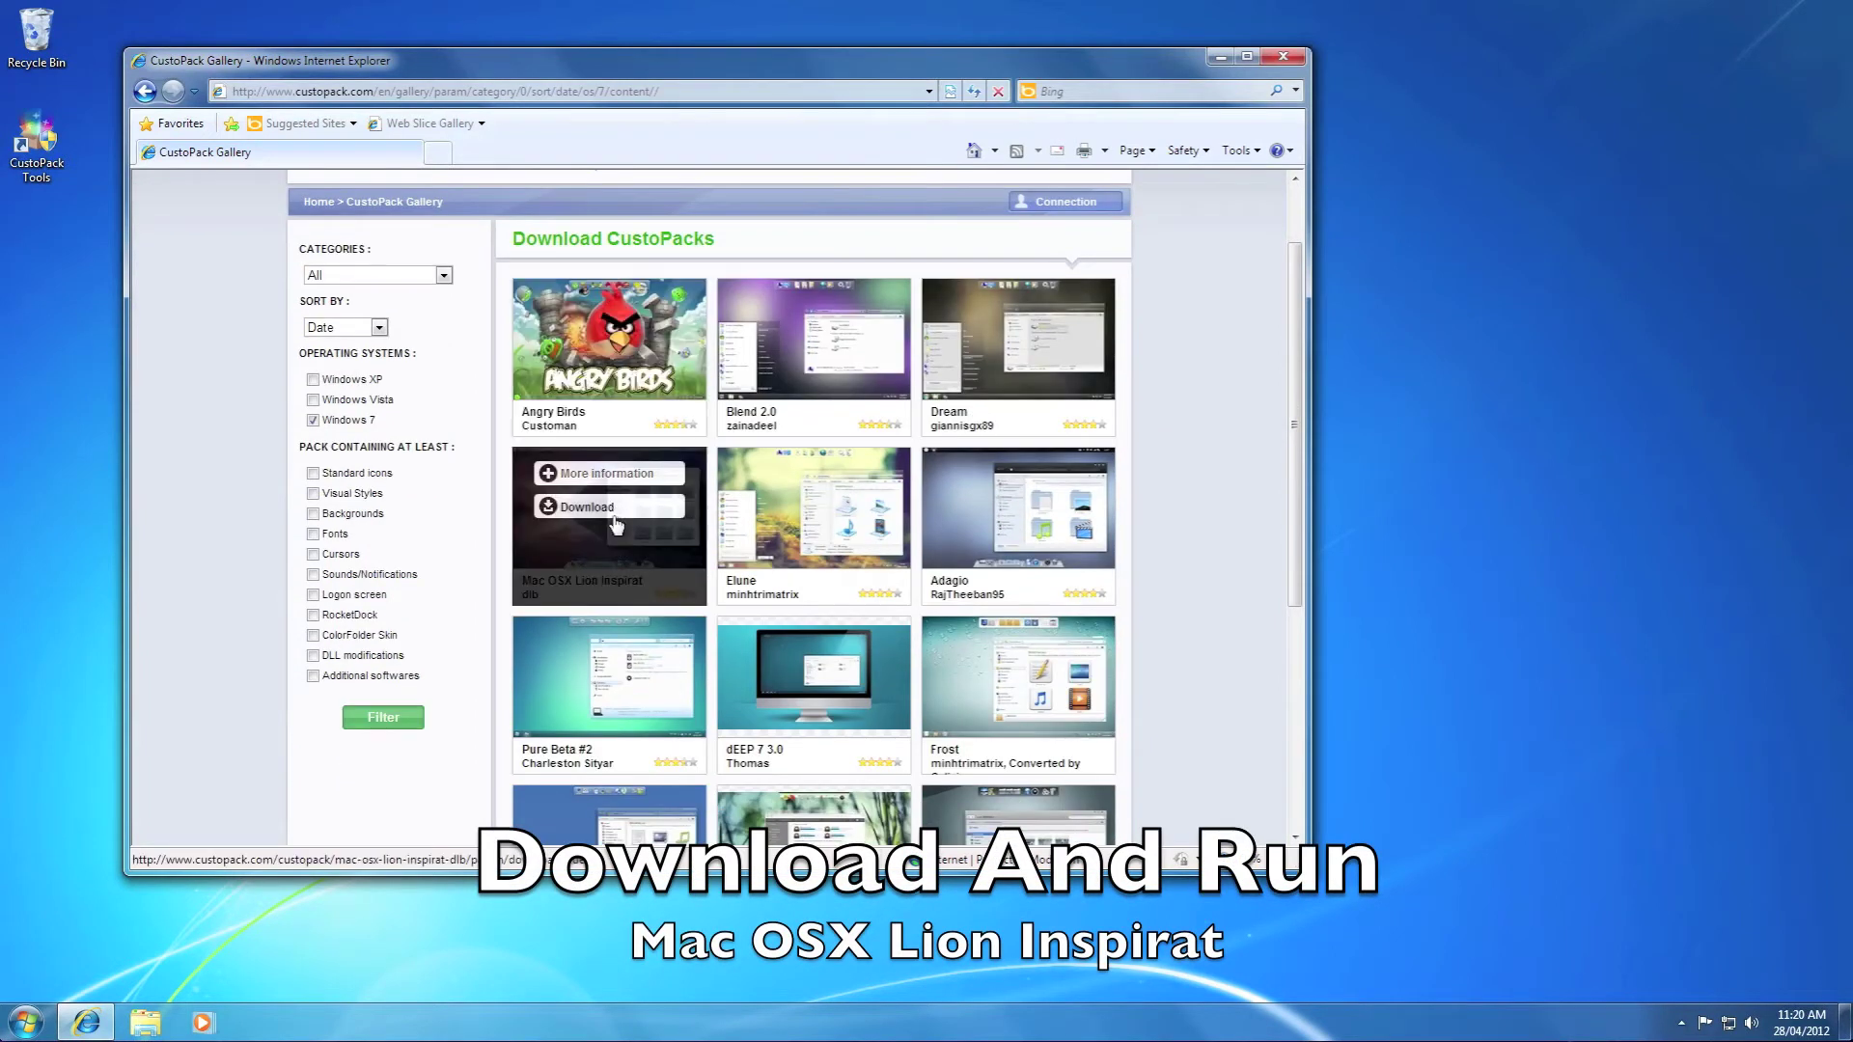
{"action": "left_click", "coordinate": [614, 519]}
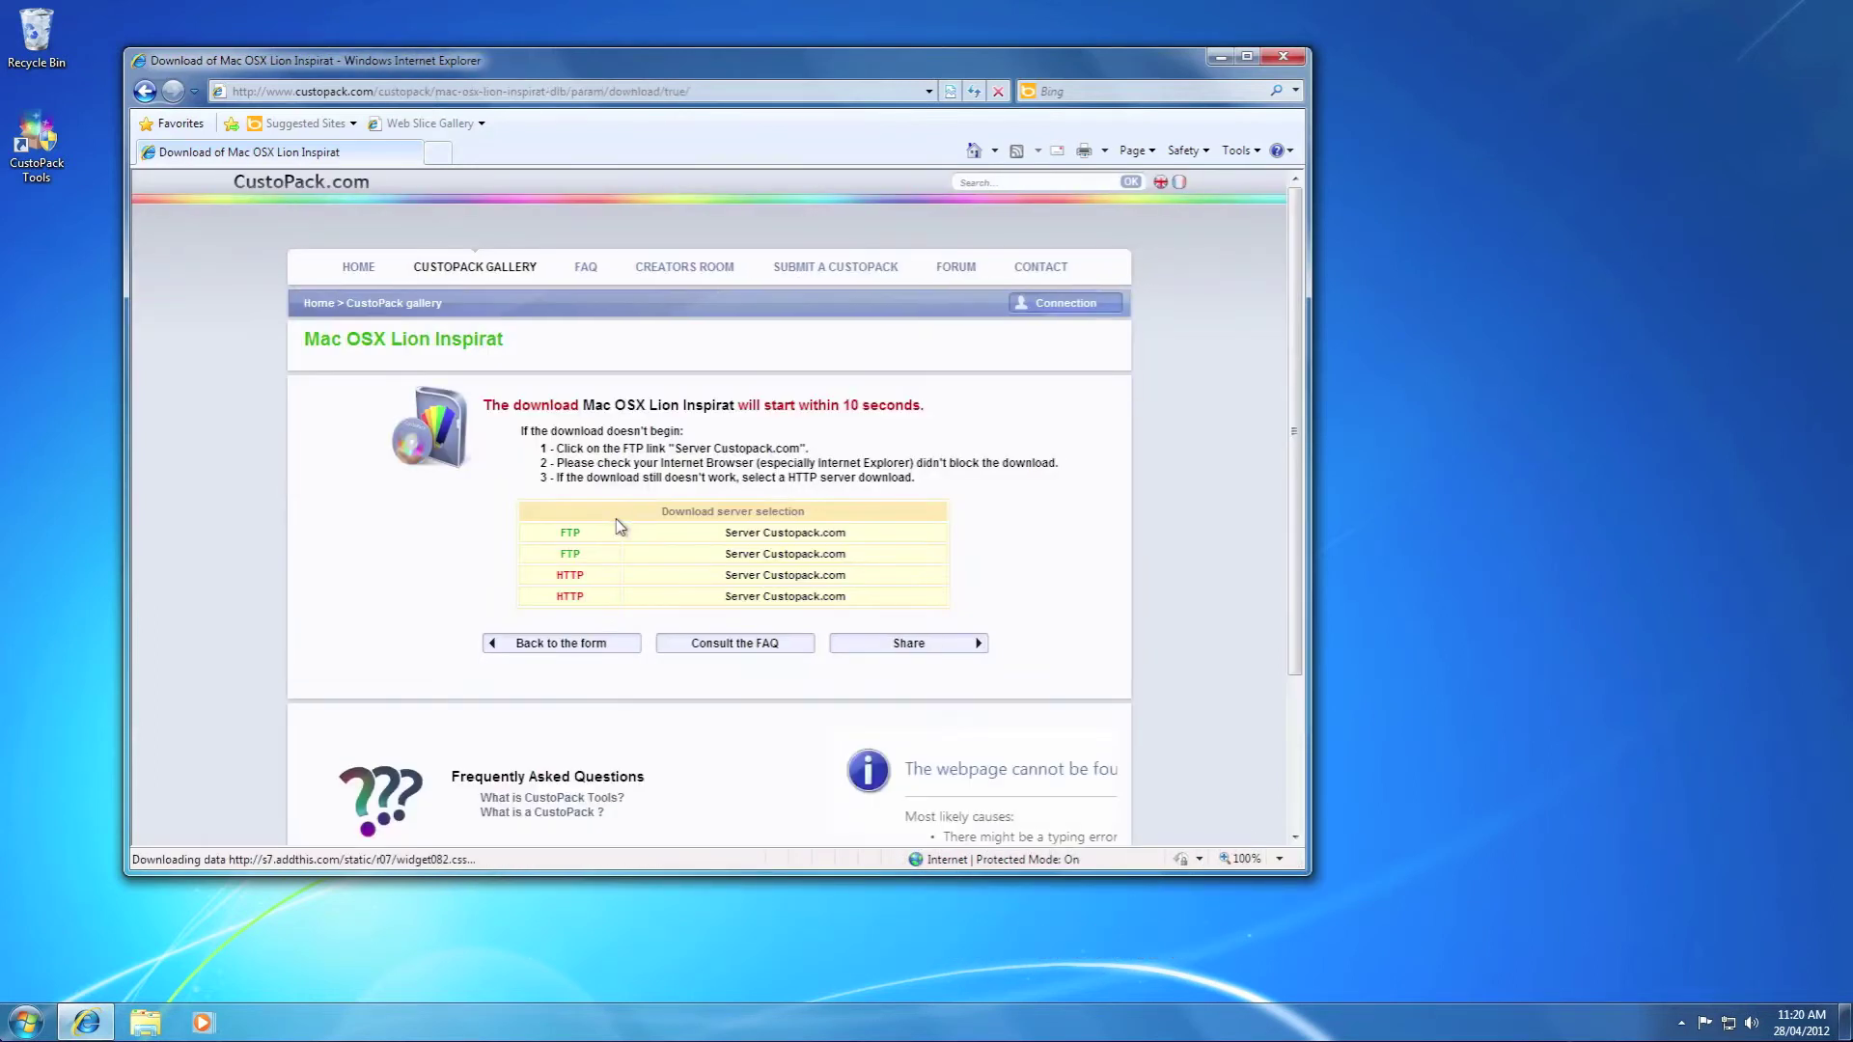
{"action": "left_click", "coordinate": [815, 536]}
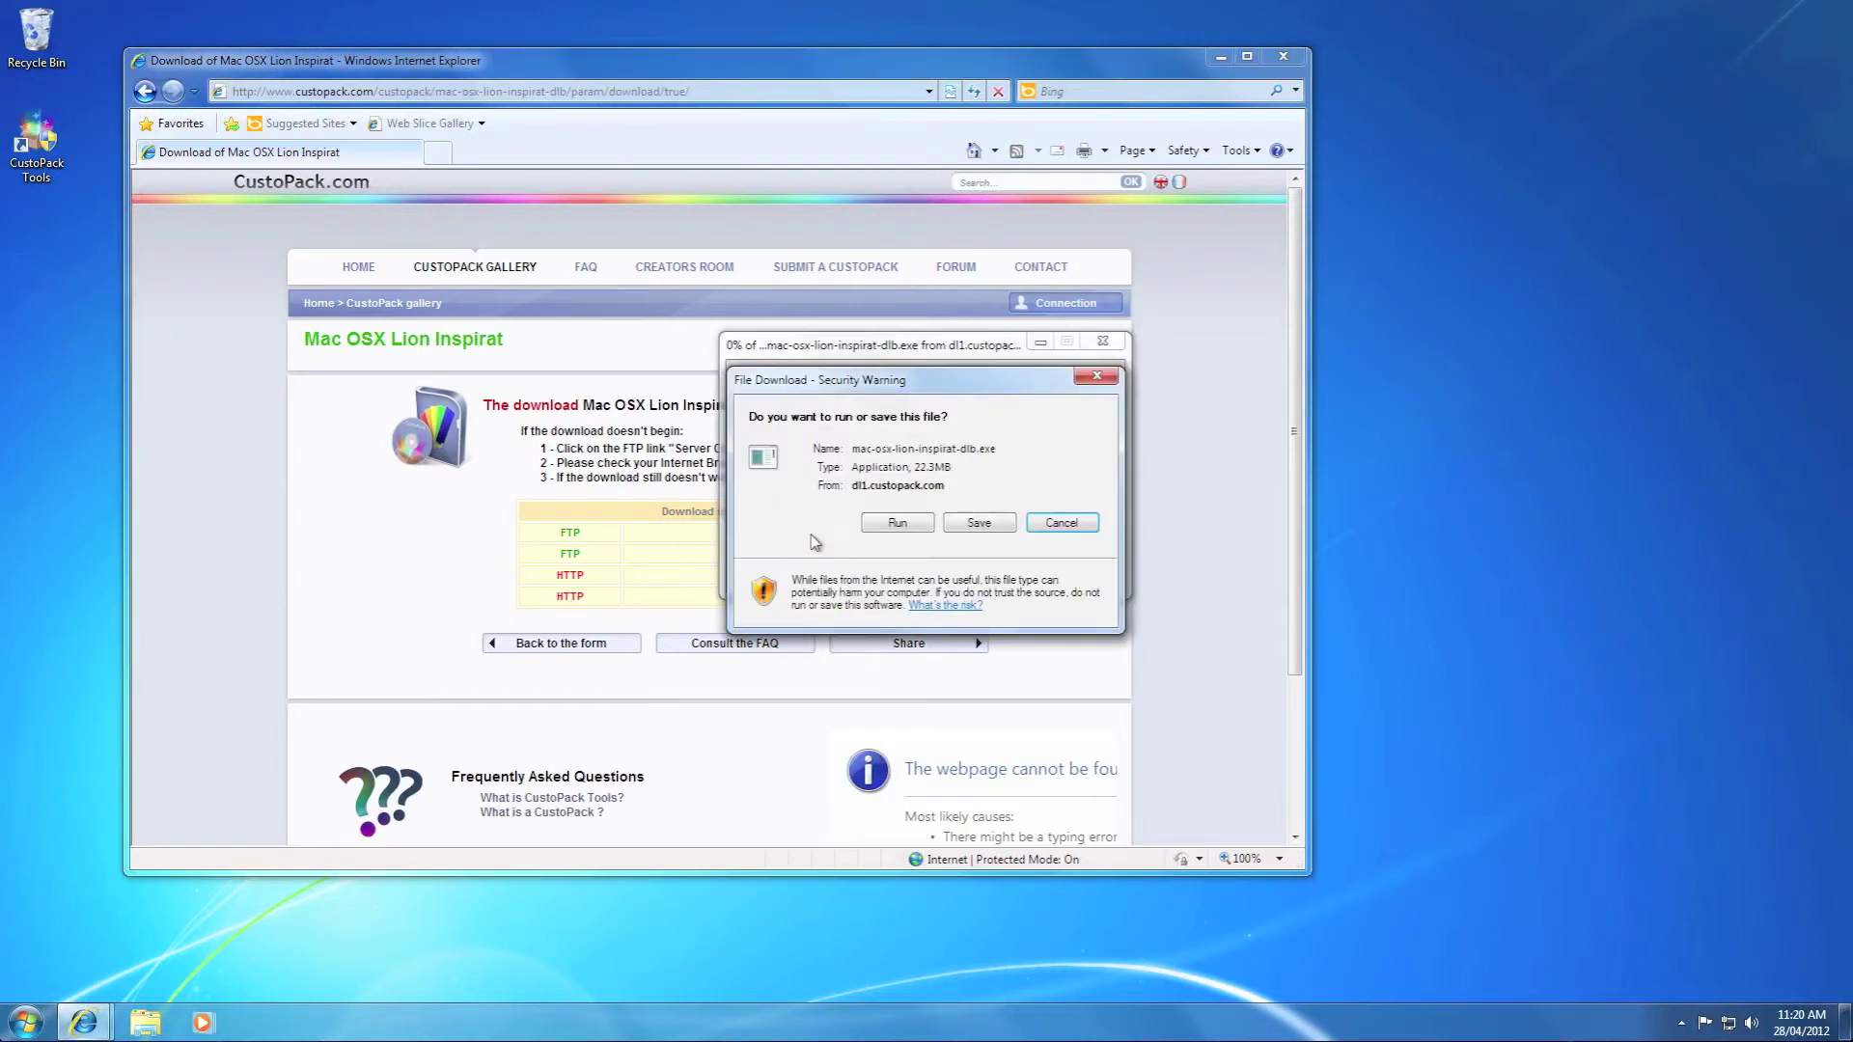
- Run mac-osx-lion-inspirat-dlb.exe, allow it to make changes to the computer, and agree to install Mac OSX Lion Inspirat
{"action": "left_click", "coordinate": [895, 523]}
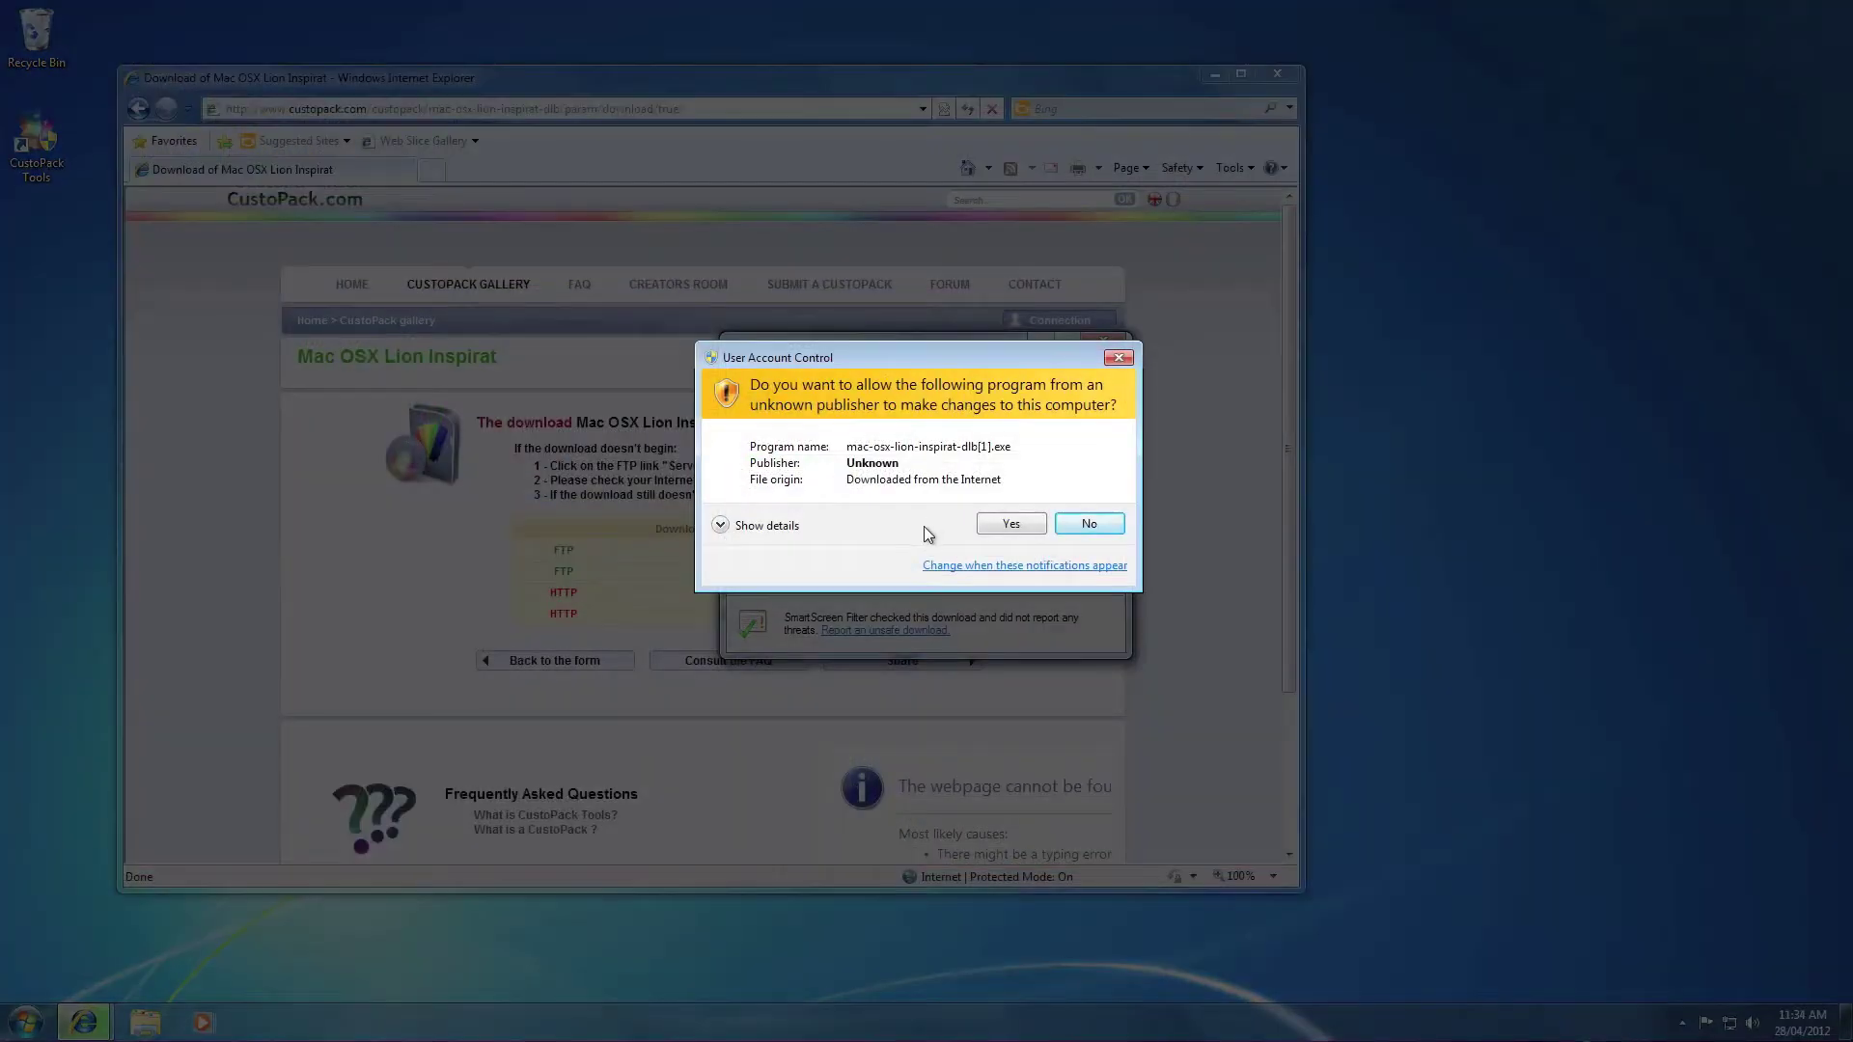
{"action": "left_click", "coordinate": [1006, 525]}
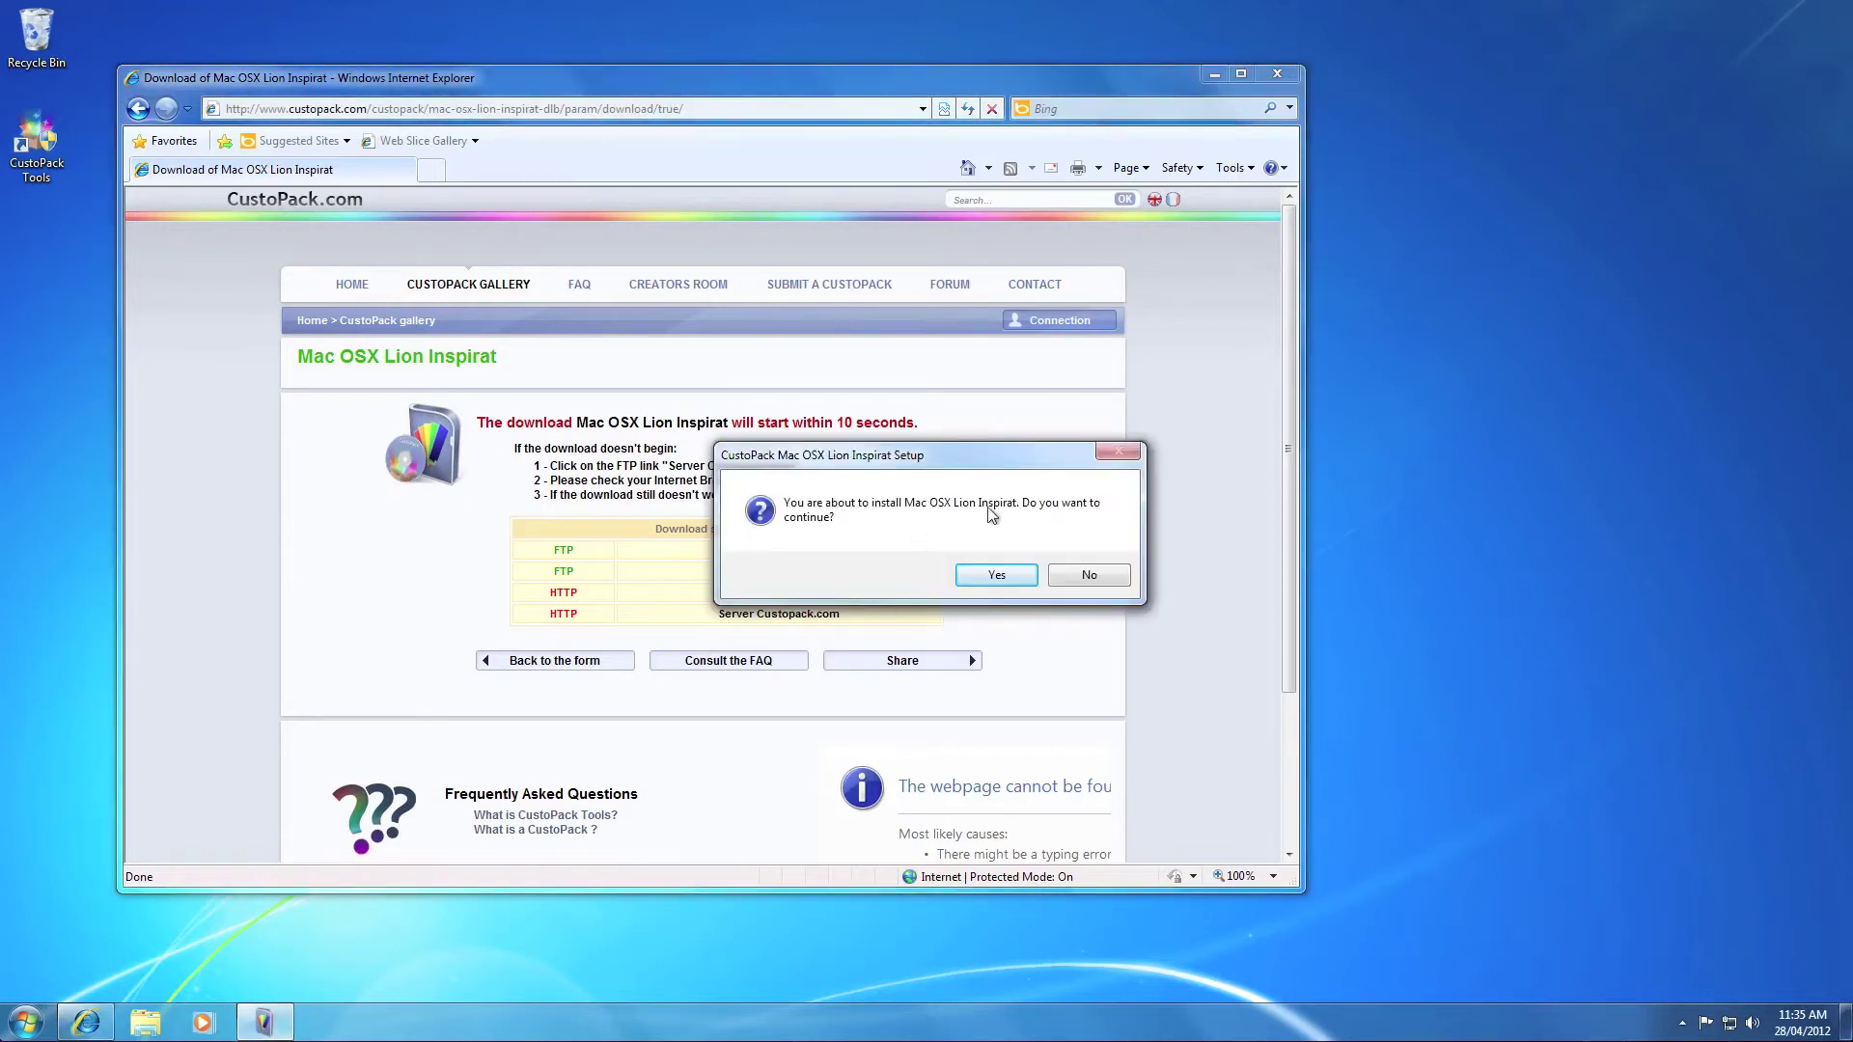
{"action": "left_click", "coordinate": [982, 576]}
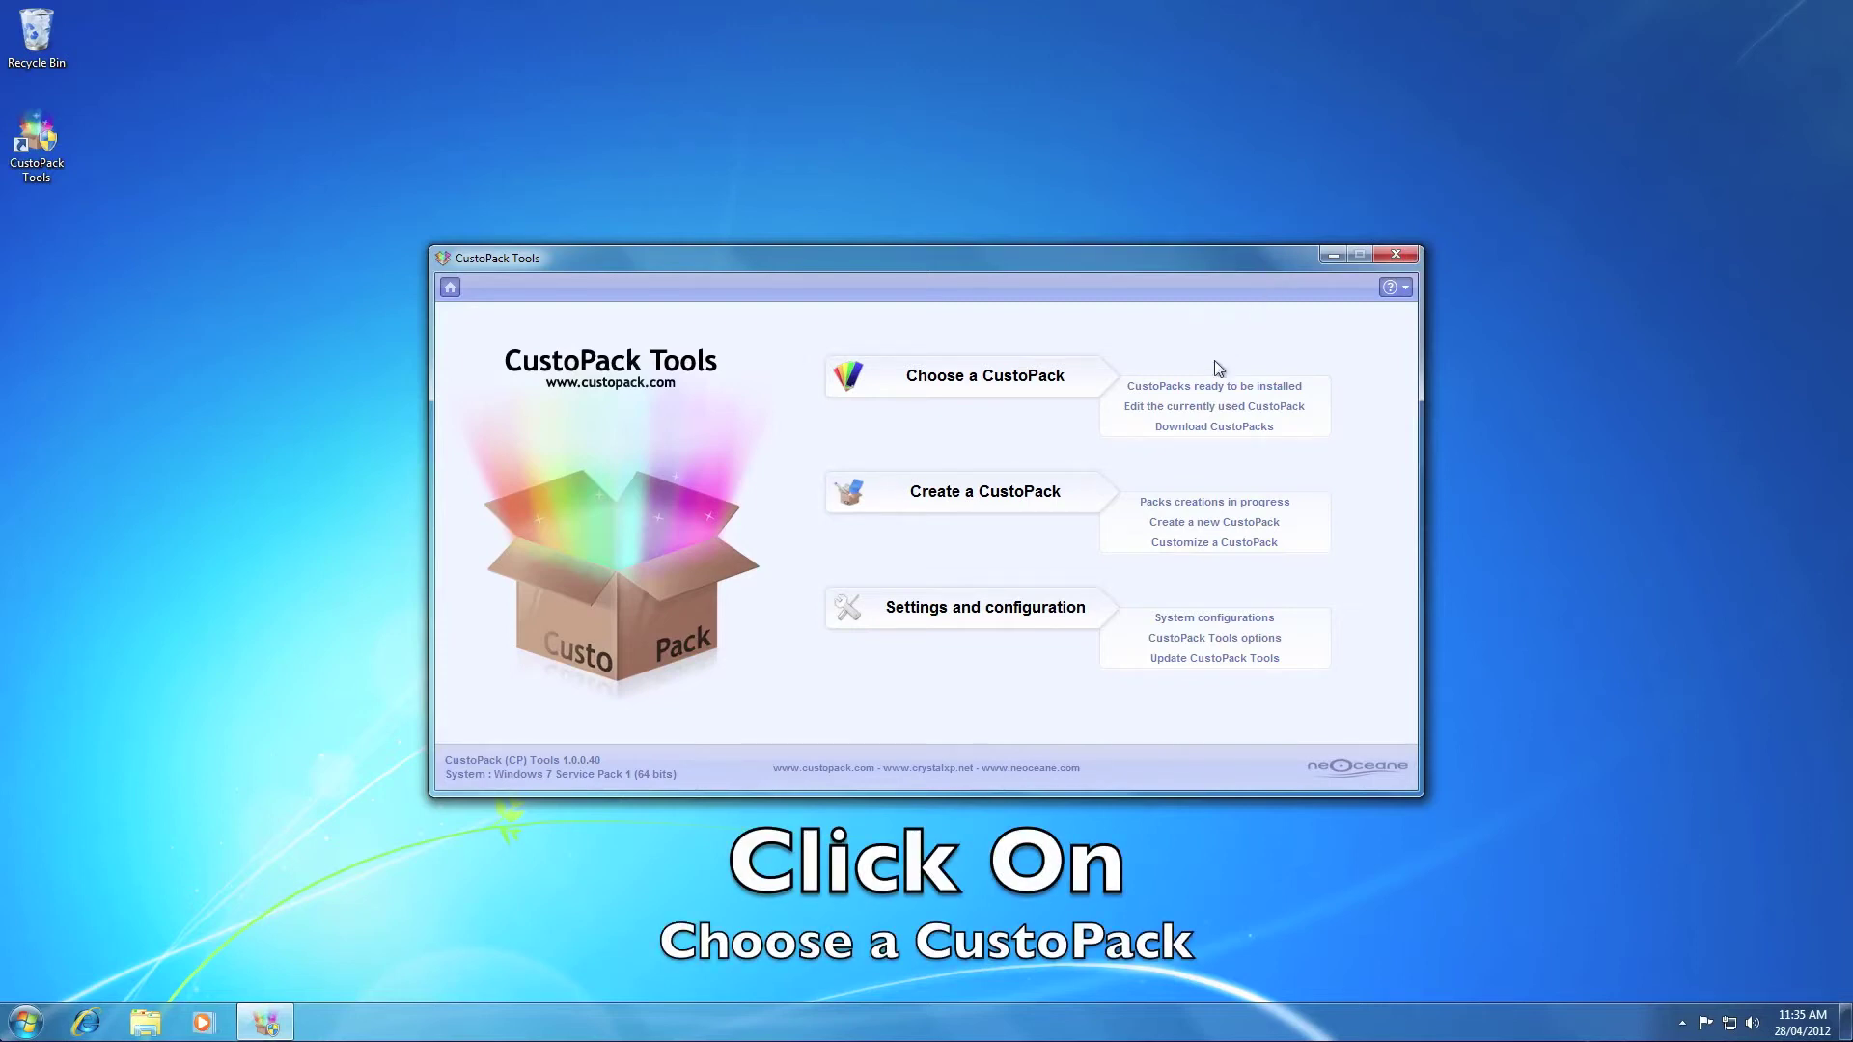
- Choose the Mac OSX Lion Inspirat CustoPack and install it using the Full installation option with the license agreement accepted
{"action": "left_click", "coordinate": [925, 384]}
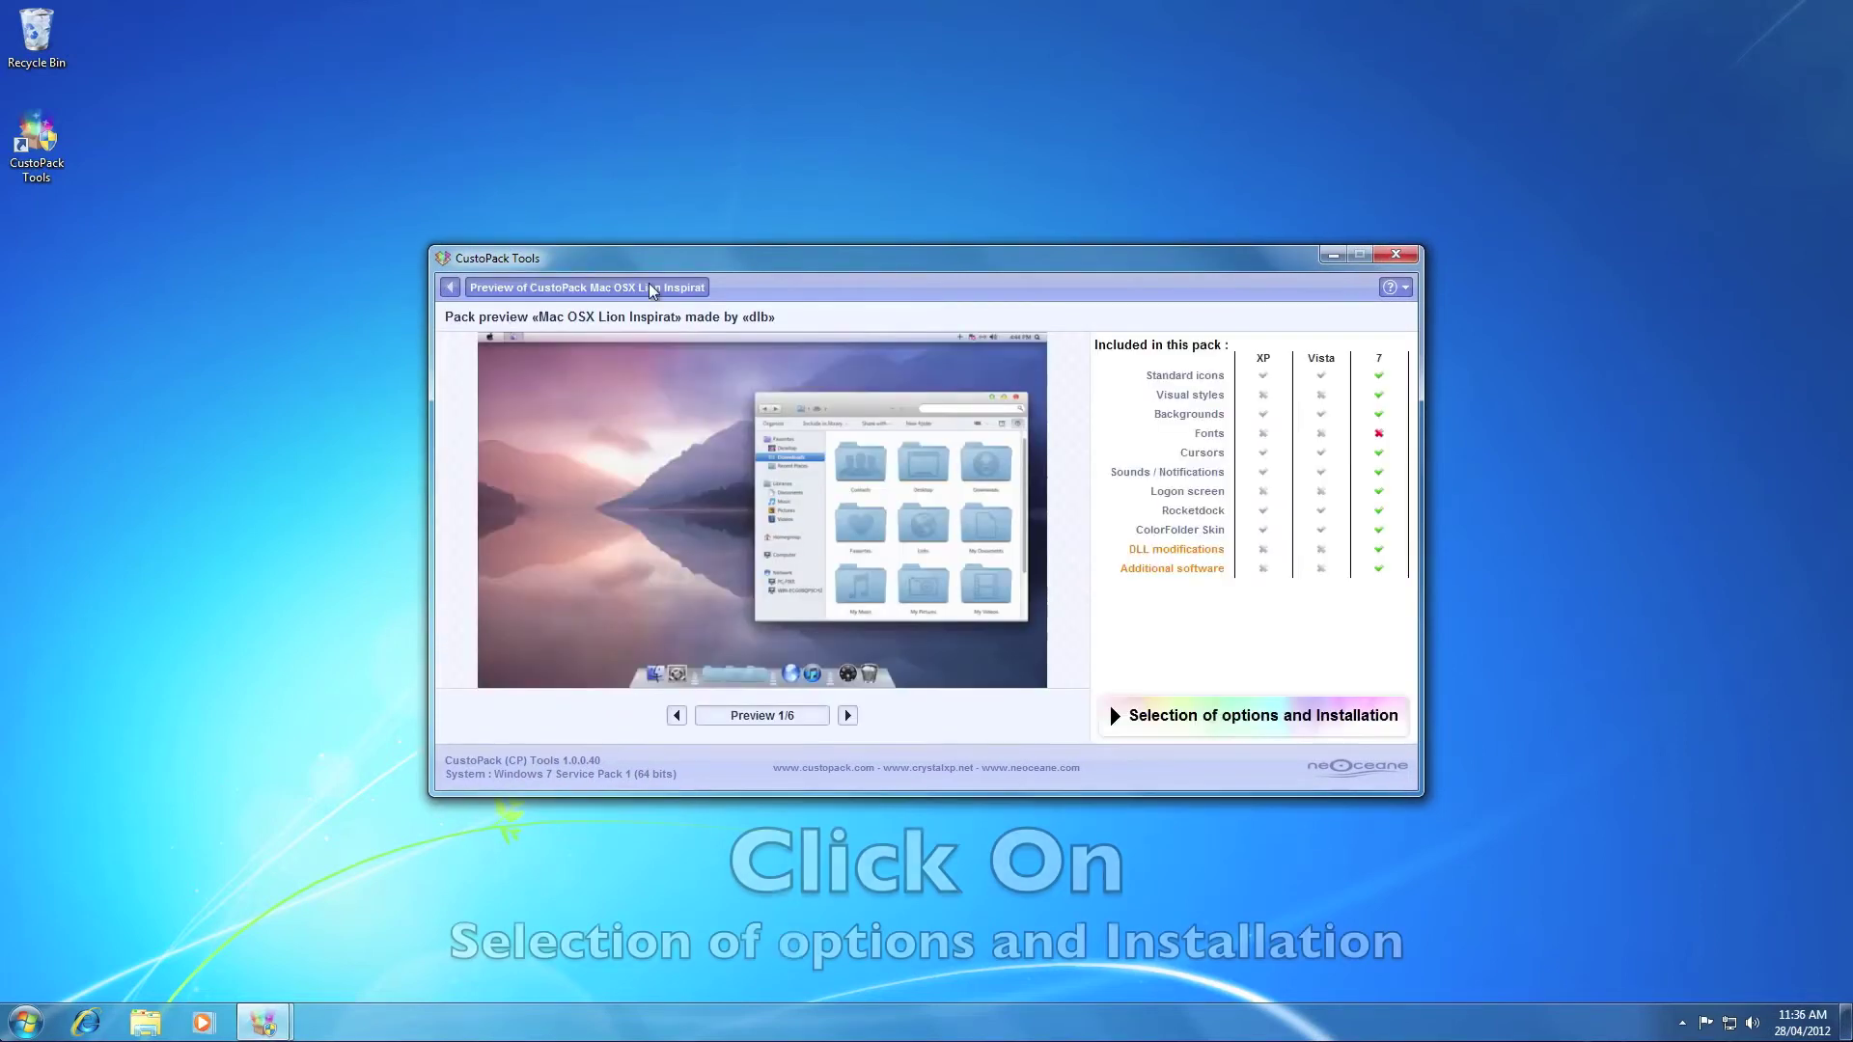
{"action": "left_click", "coordinate": [1202, 716]}
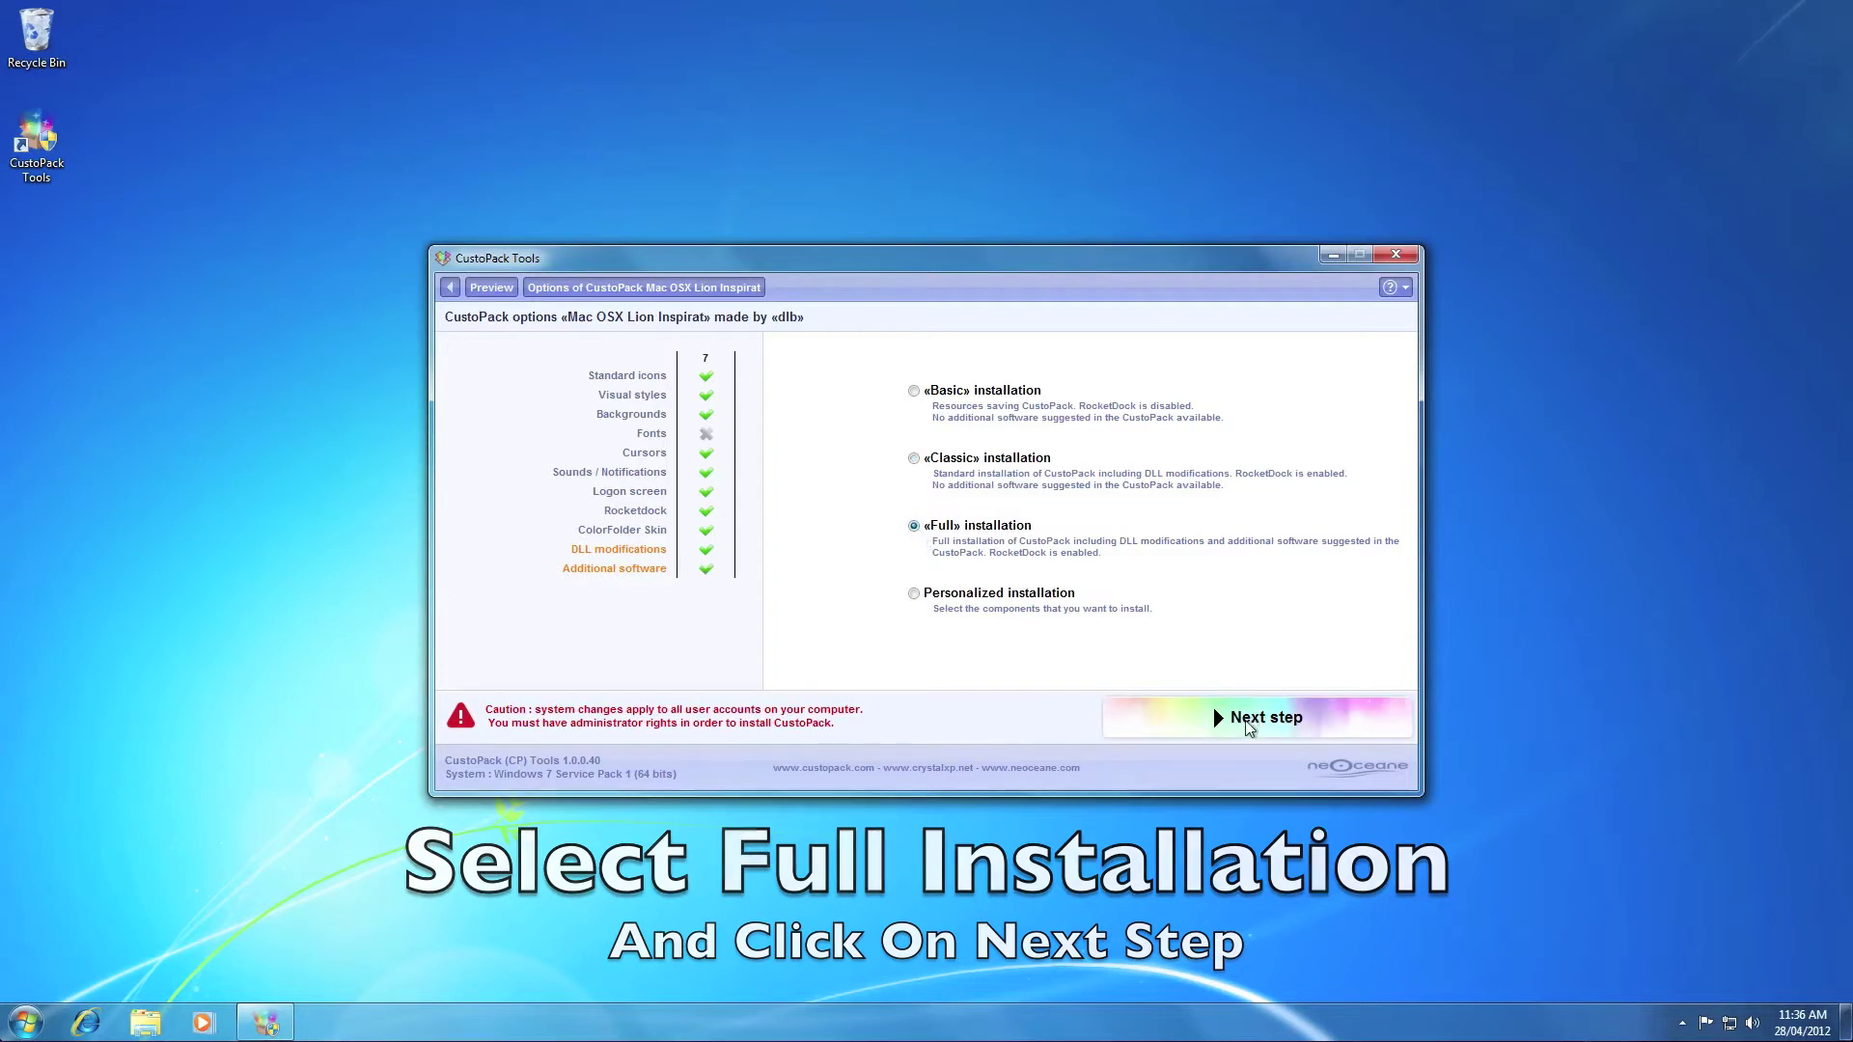
{"action": "left_click", "coordinate": [1251, 718]}
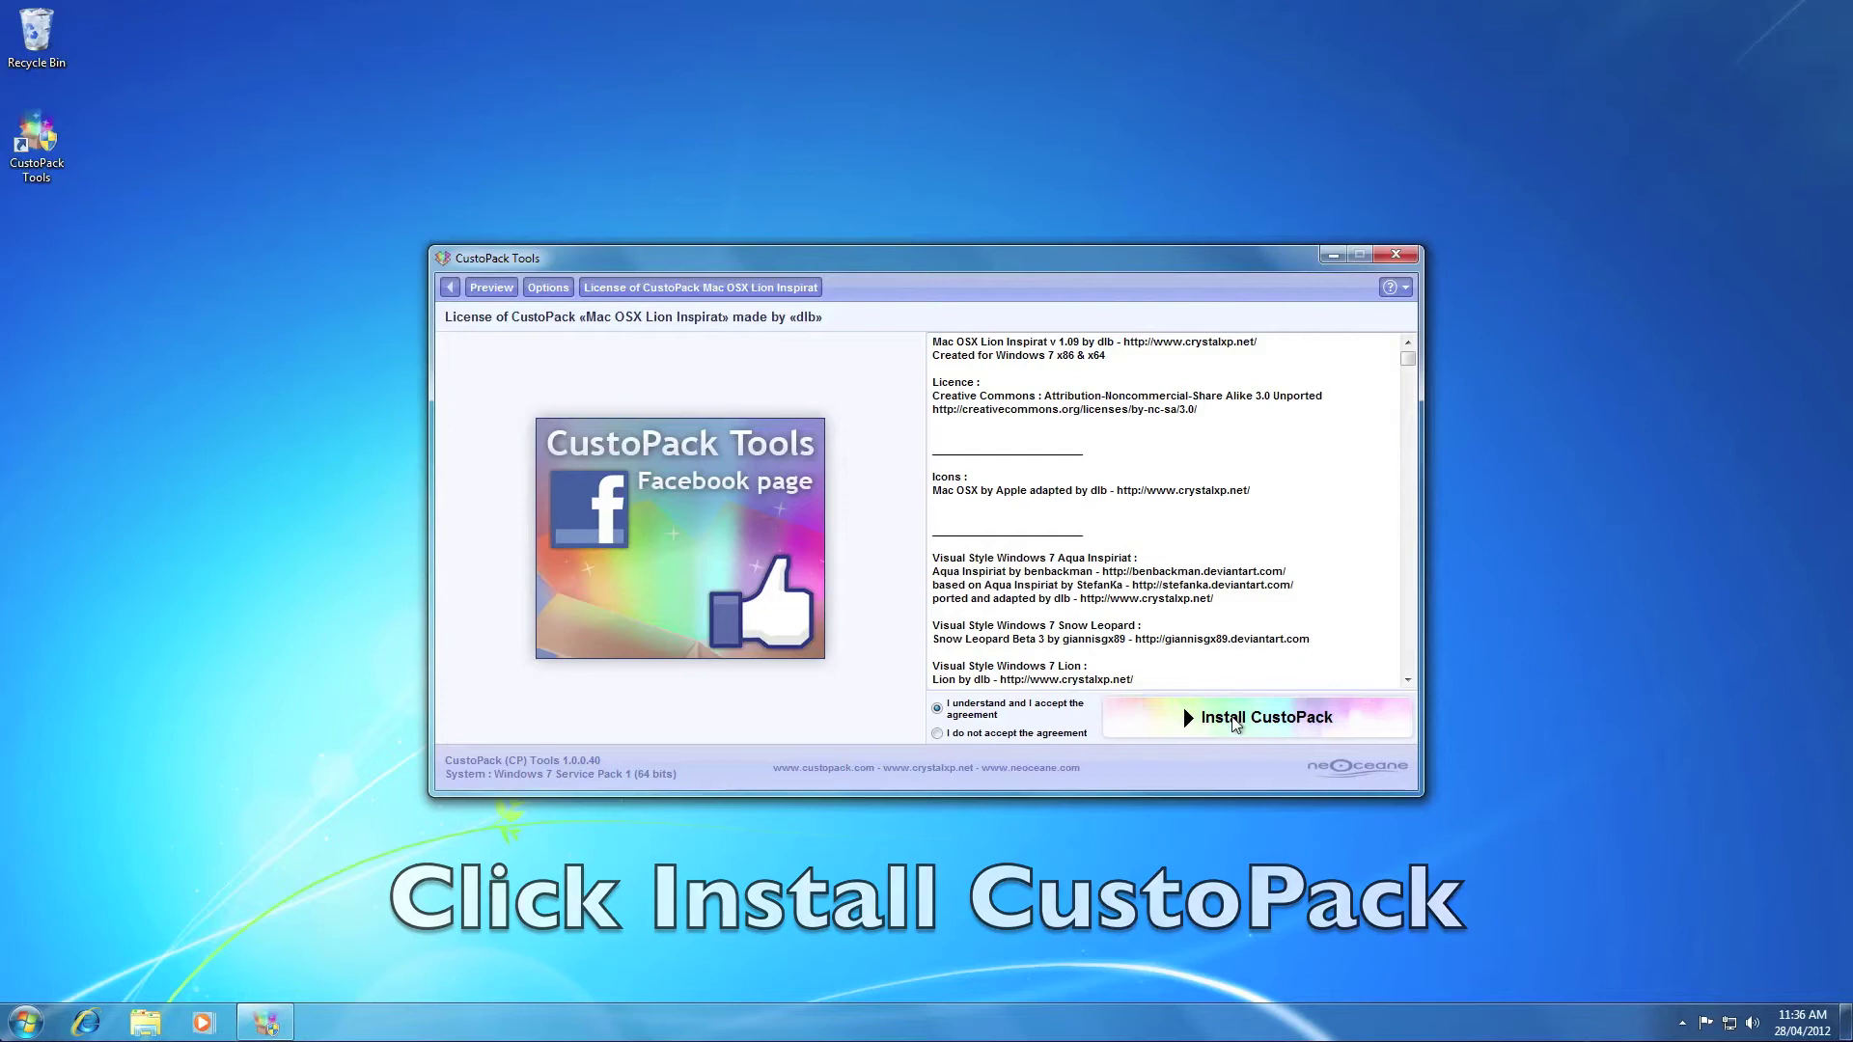
{"action": "left_click", "coordinate": [1236, 723]}
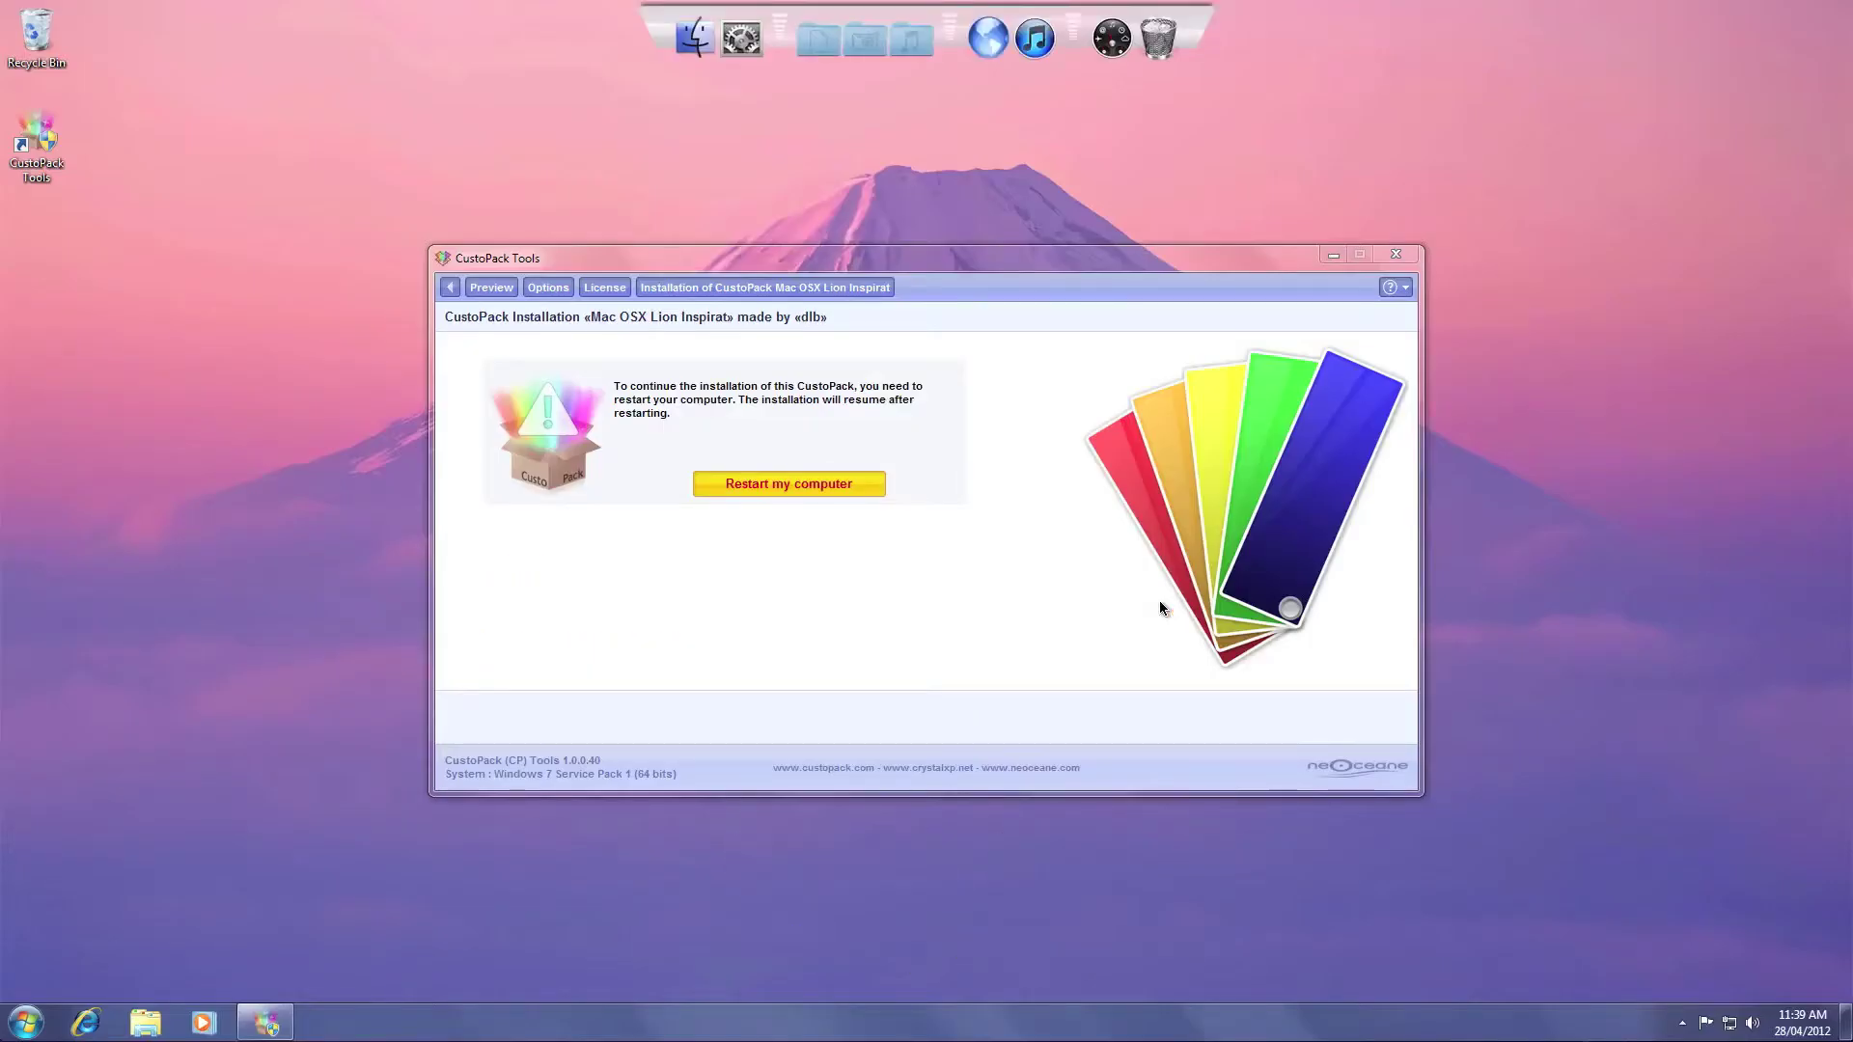
- Restart the computer, resume the CustoPack installation with CustoPackTools.exe allowed to make changes, and complete it
{"action": "left_click", "coordinate": [789, 488]}
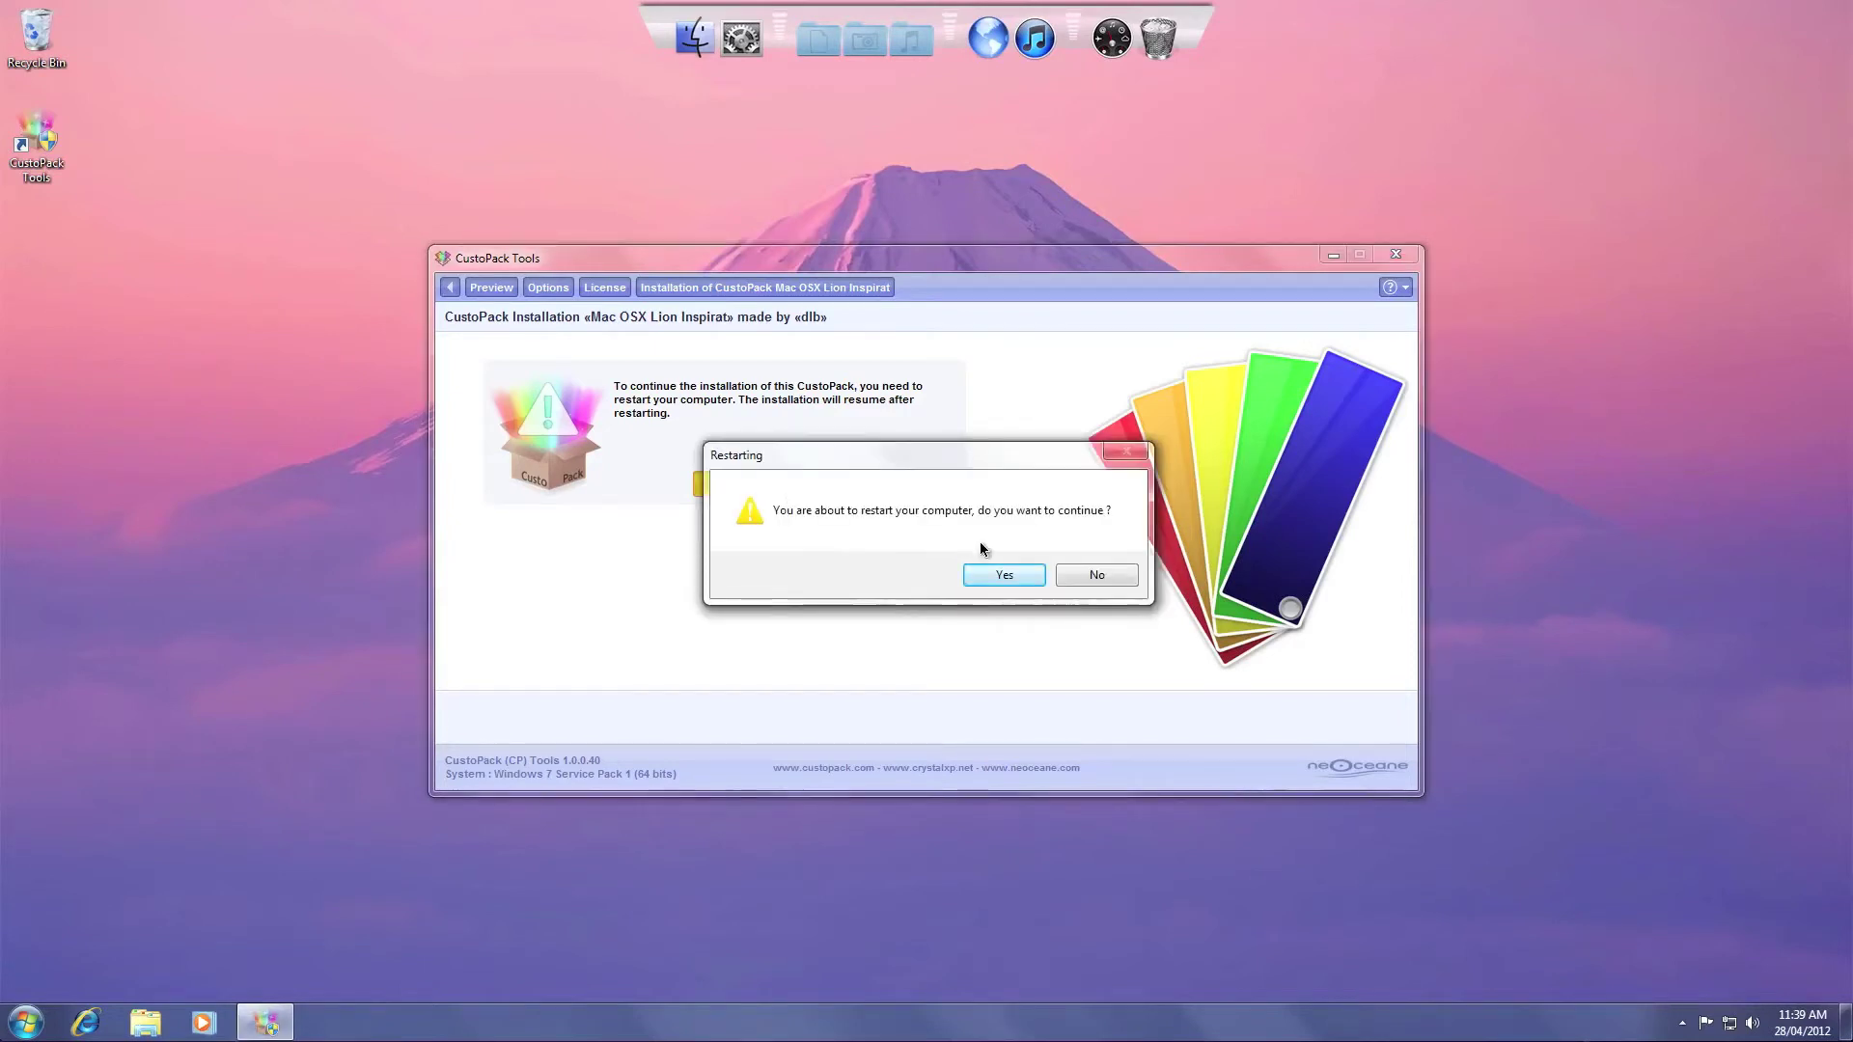
{"action": "left_click", "coordinate": [994, 577]}
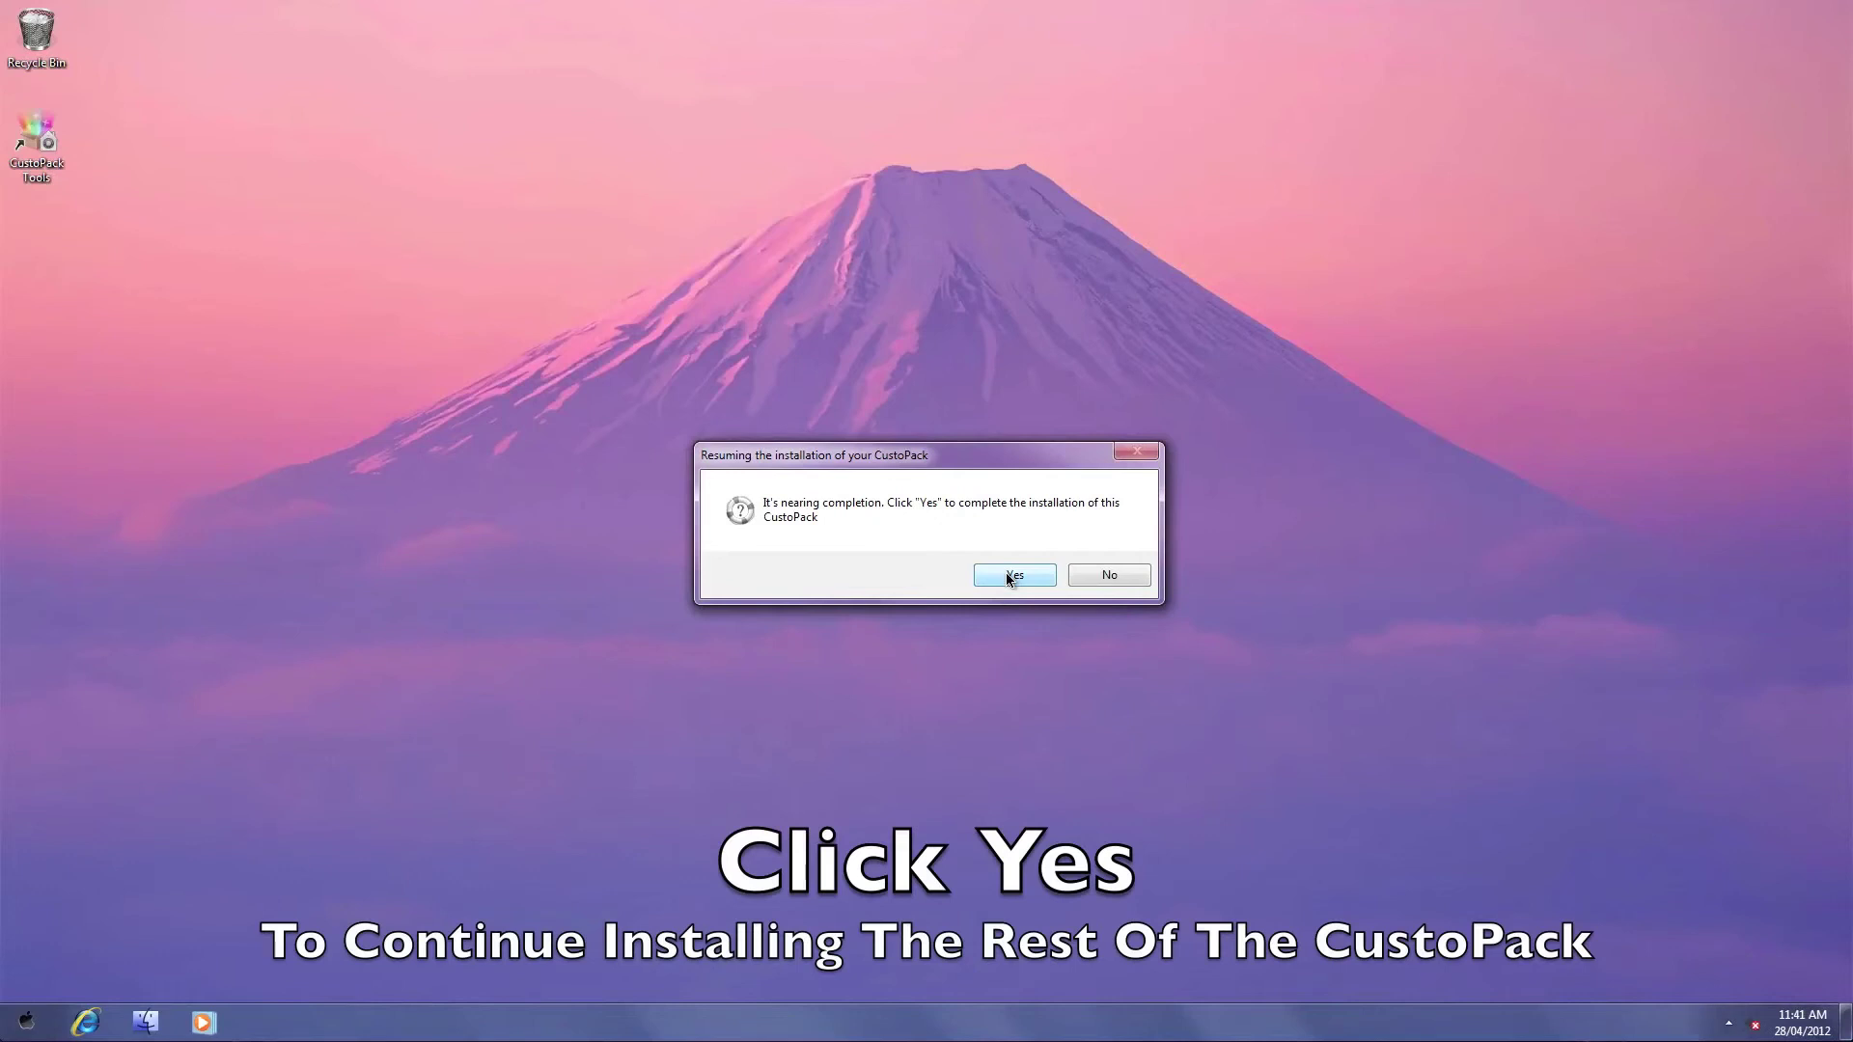
{"action": "left_click", "coordinate": [1013, 575]}
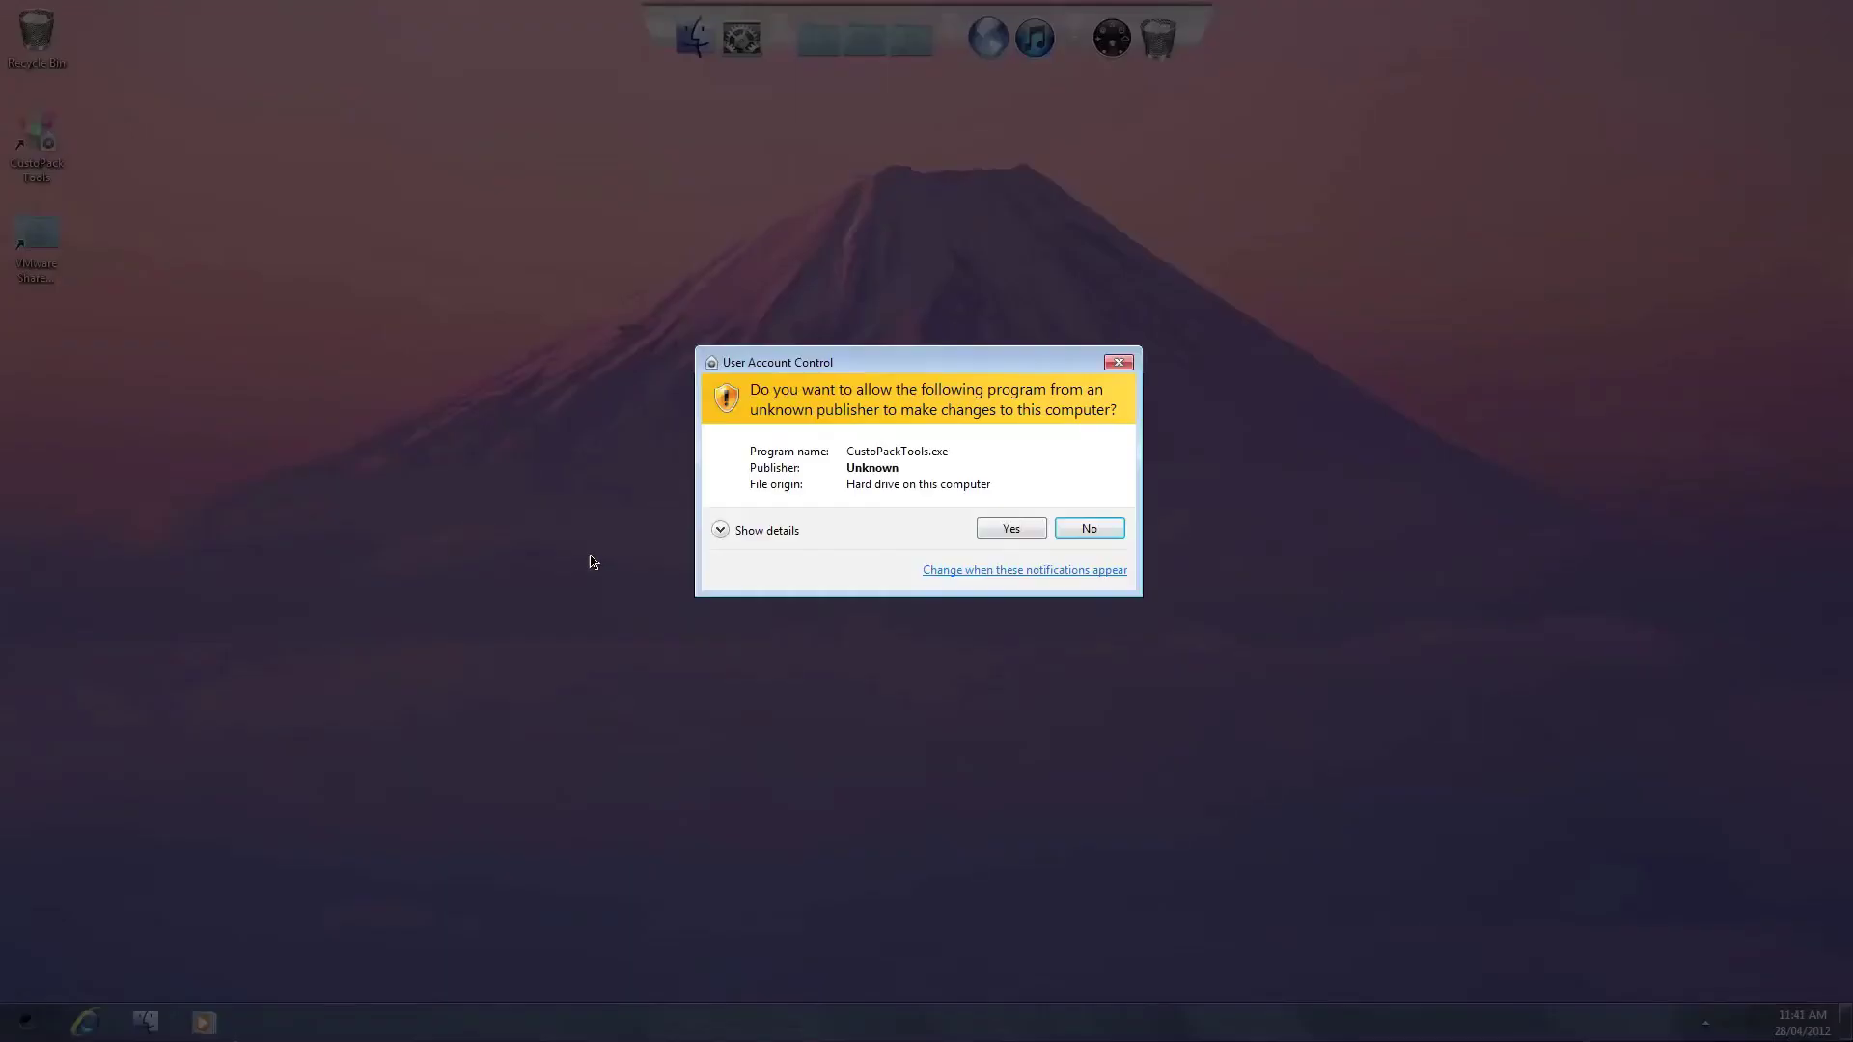
{"action": "left_click", "coordinate": [1011, 534]}
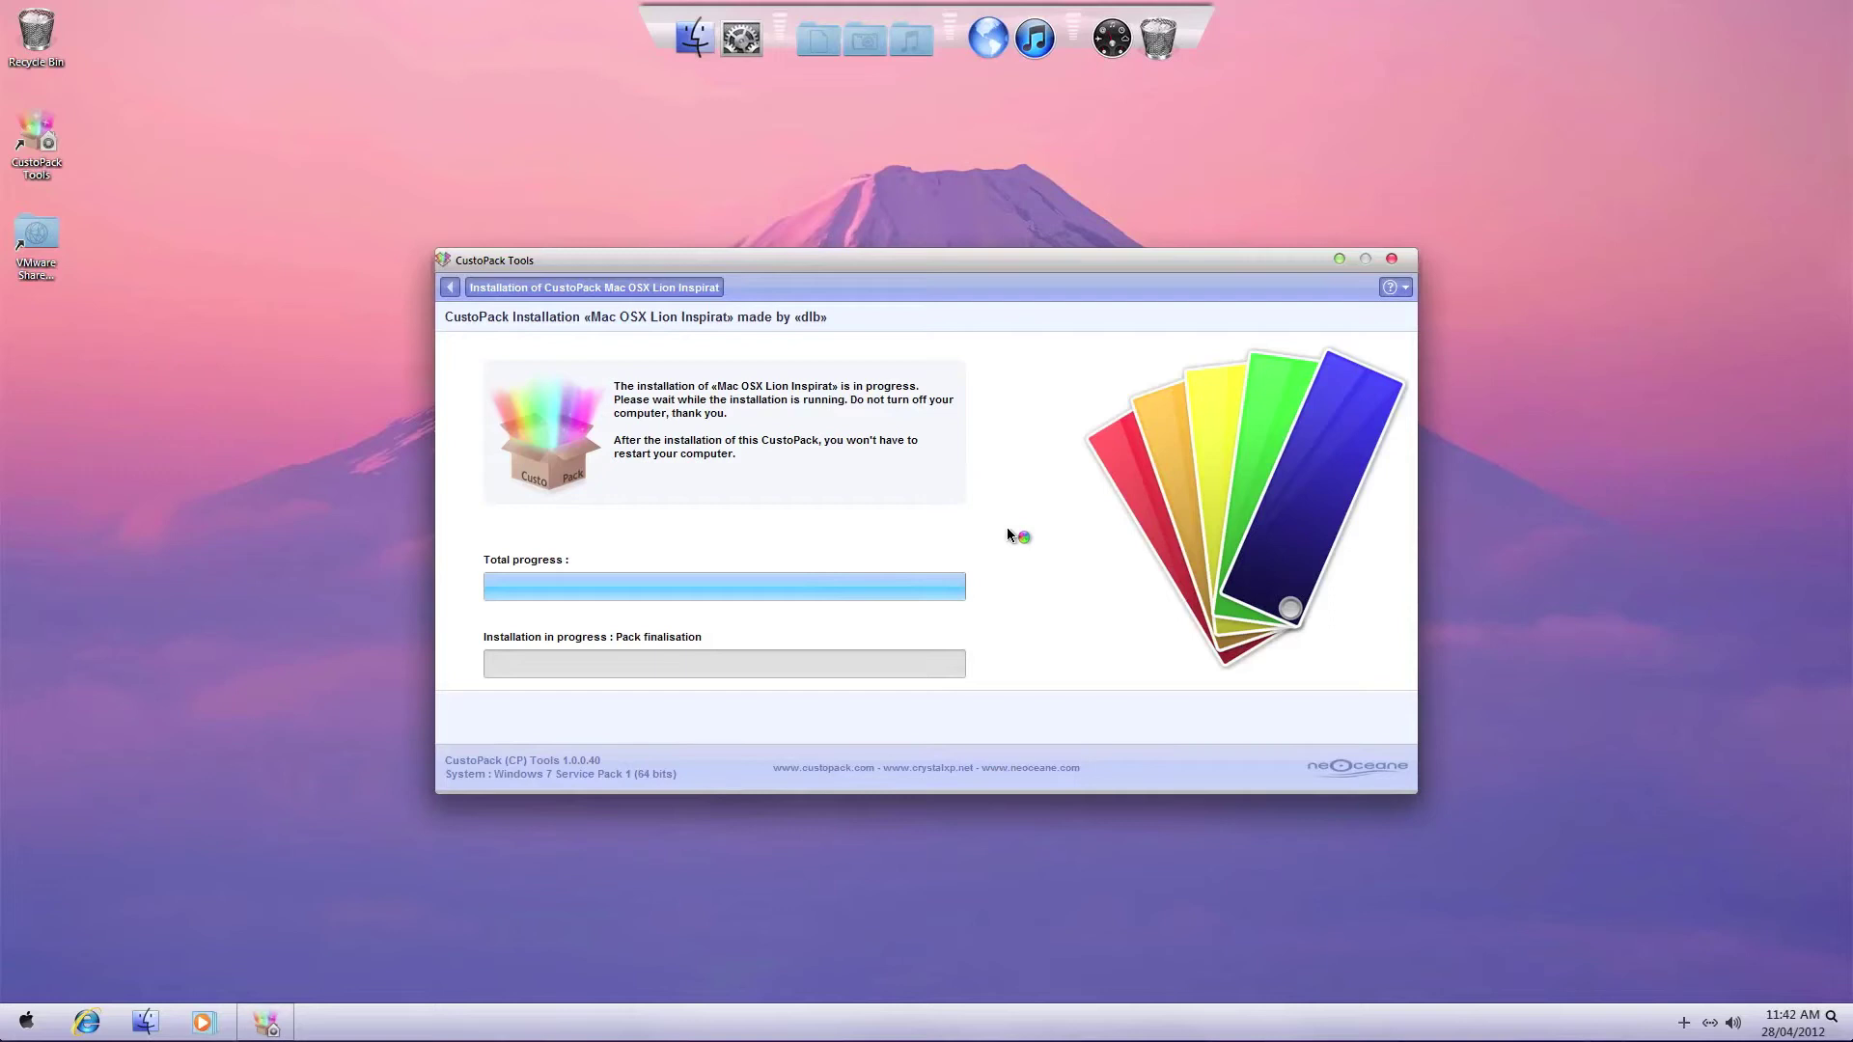
{"action": "left_click", "coordinate": [809, 488]}
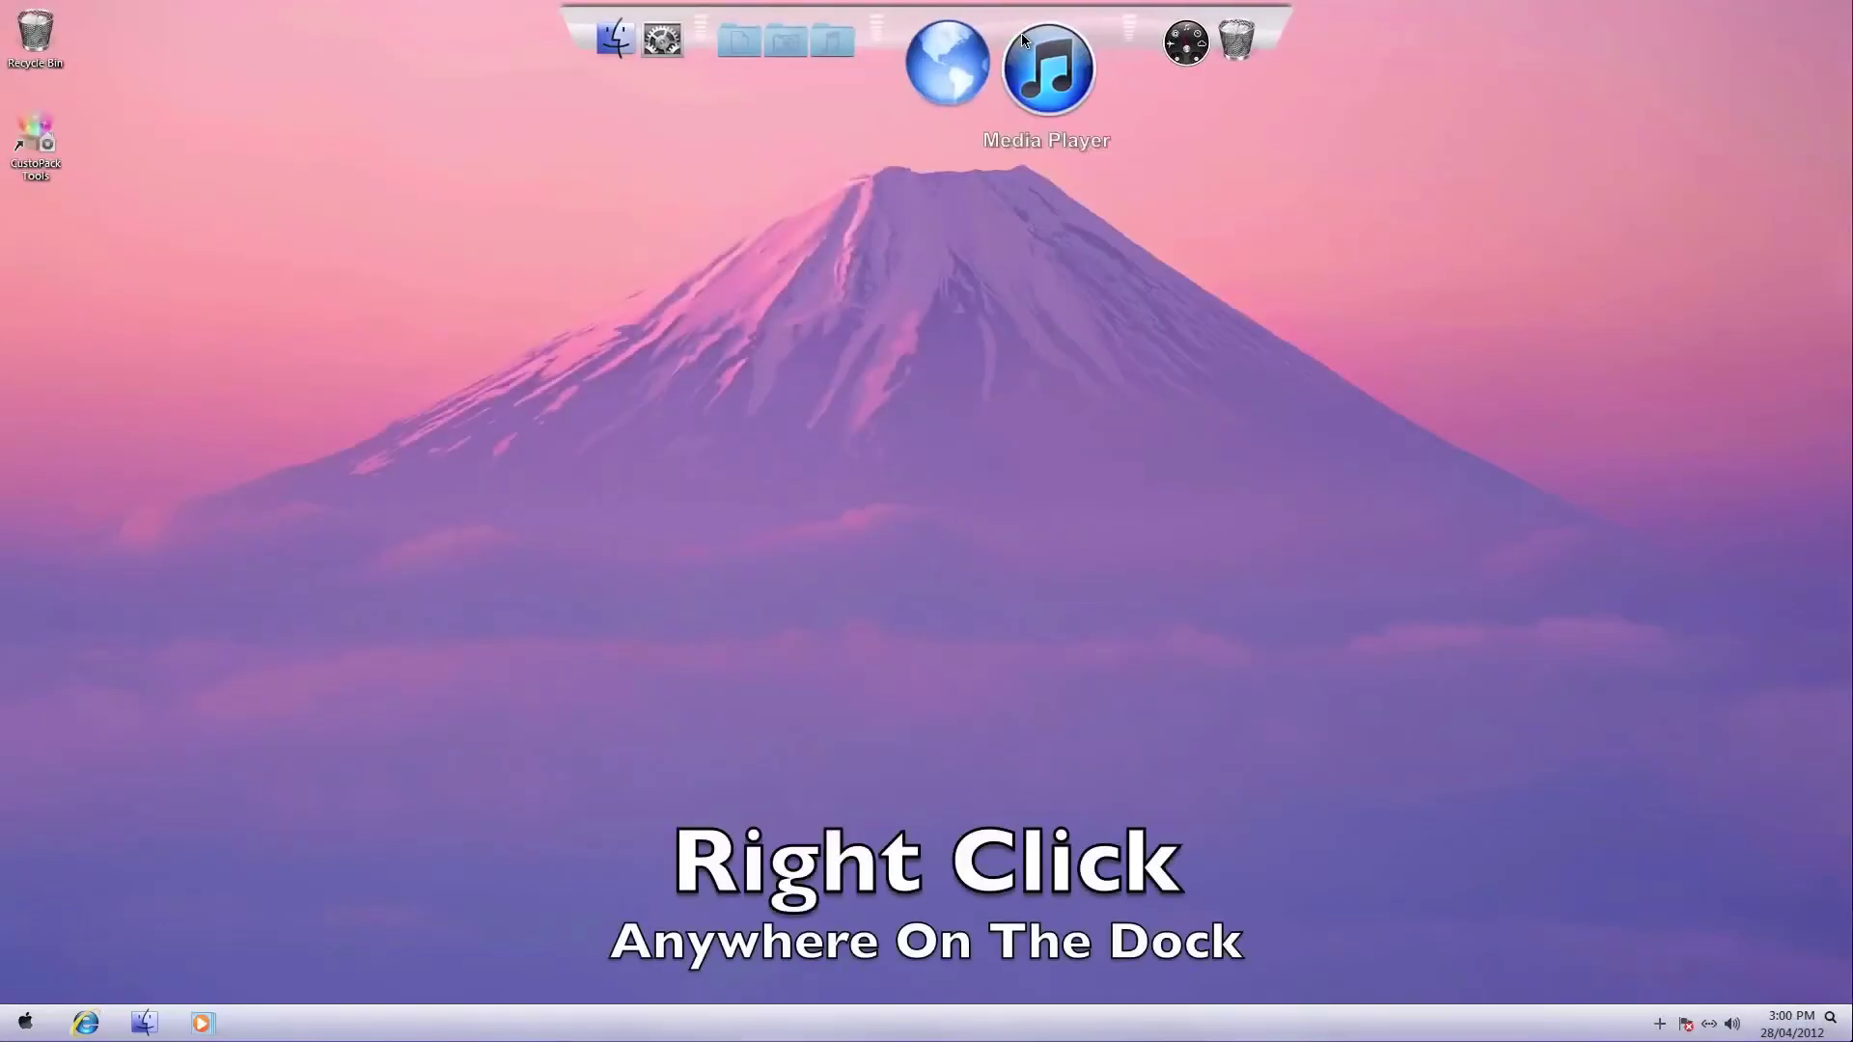
- Set the dock's screen position to Bottom in the dock settings and apply the change
{"action": "right_click", "coordinate": [944, 41]}
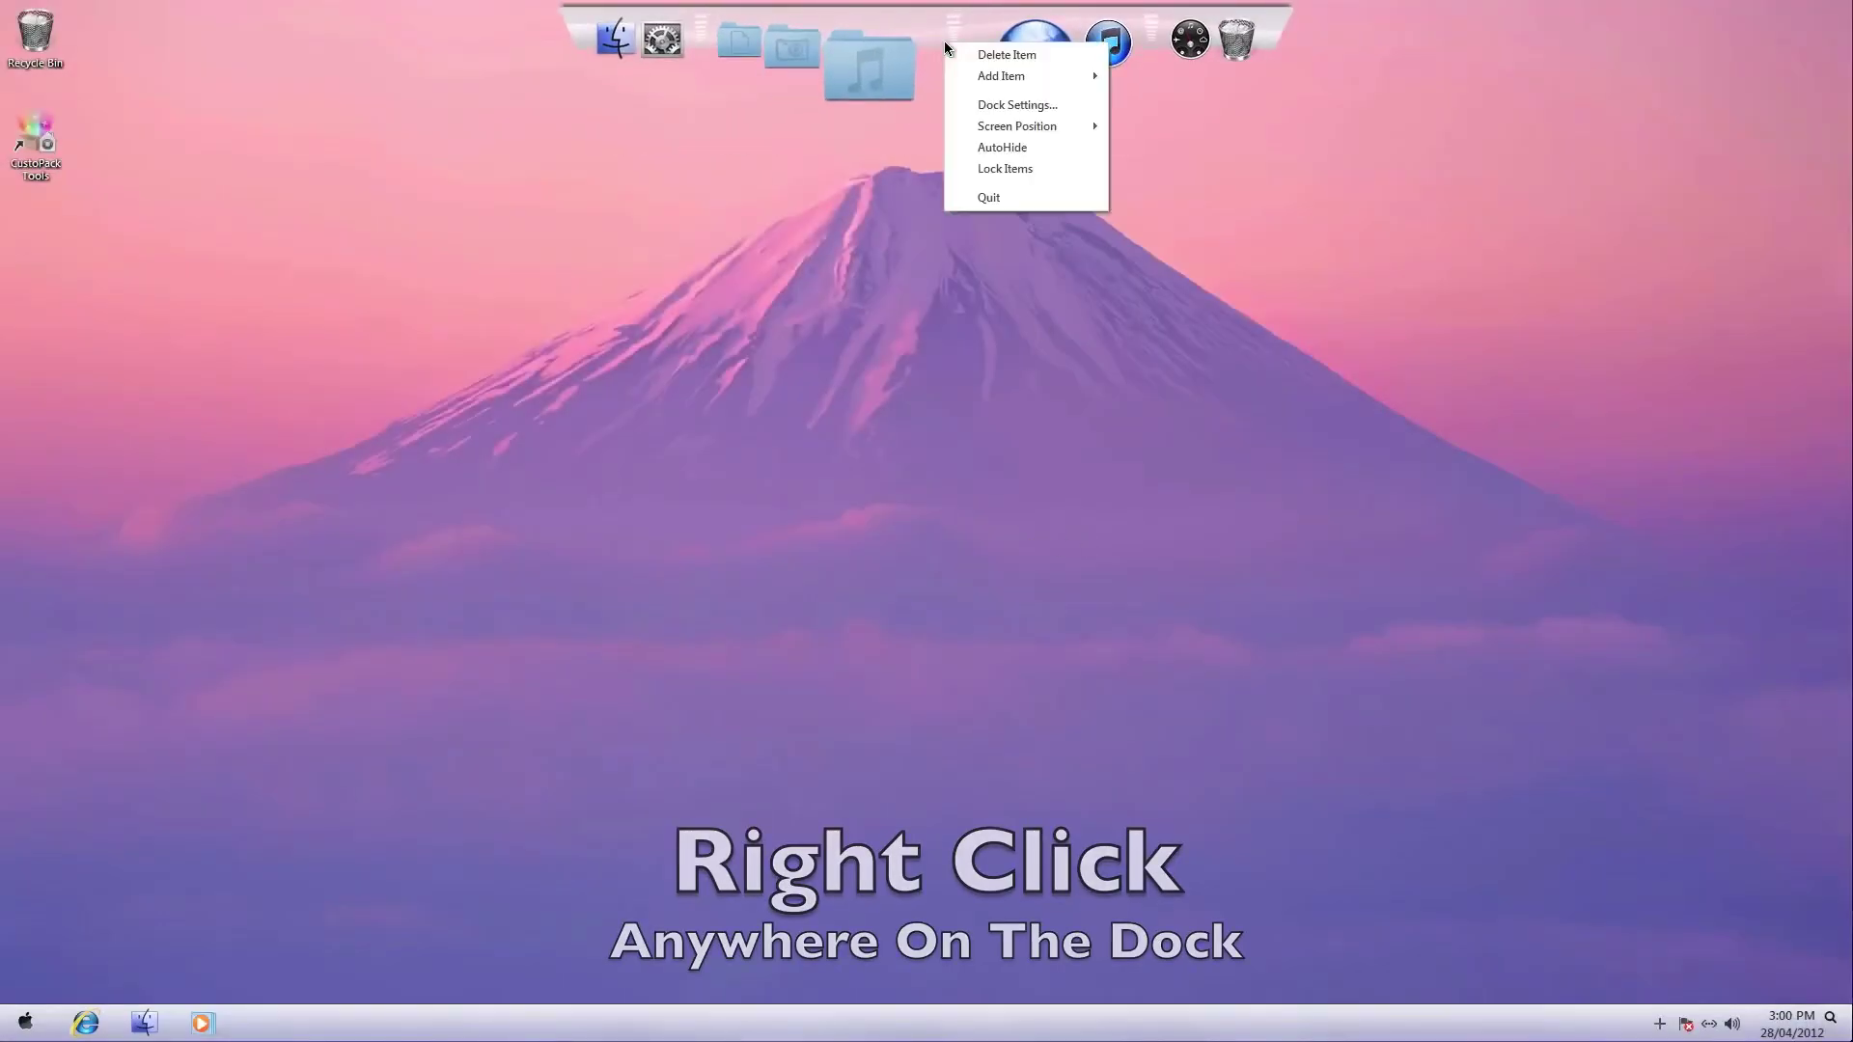
{"action": "left_click", "coordinate": [1013, 104]}
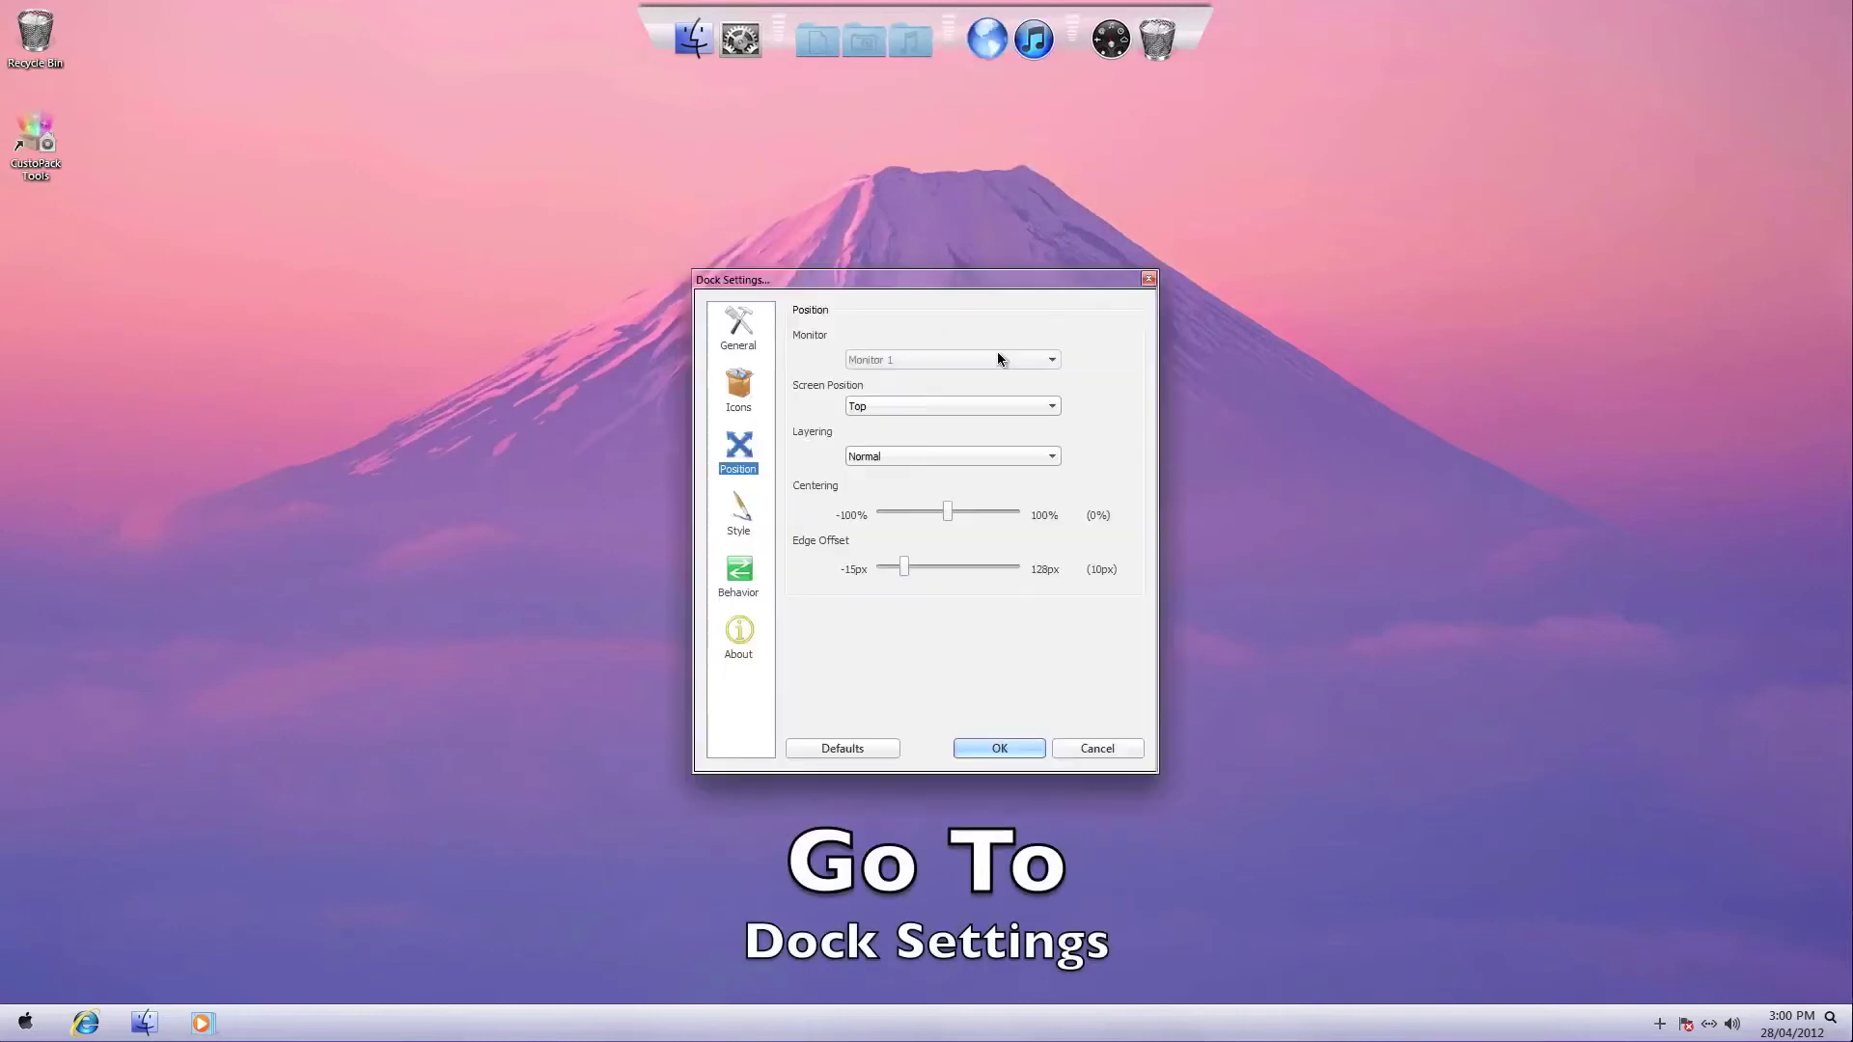
{"action": "left_click", "coordinate": [1038, 408]}
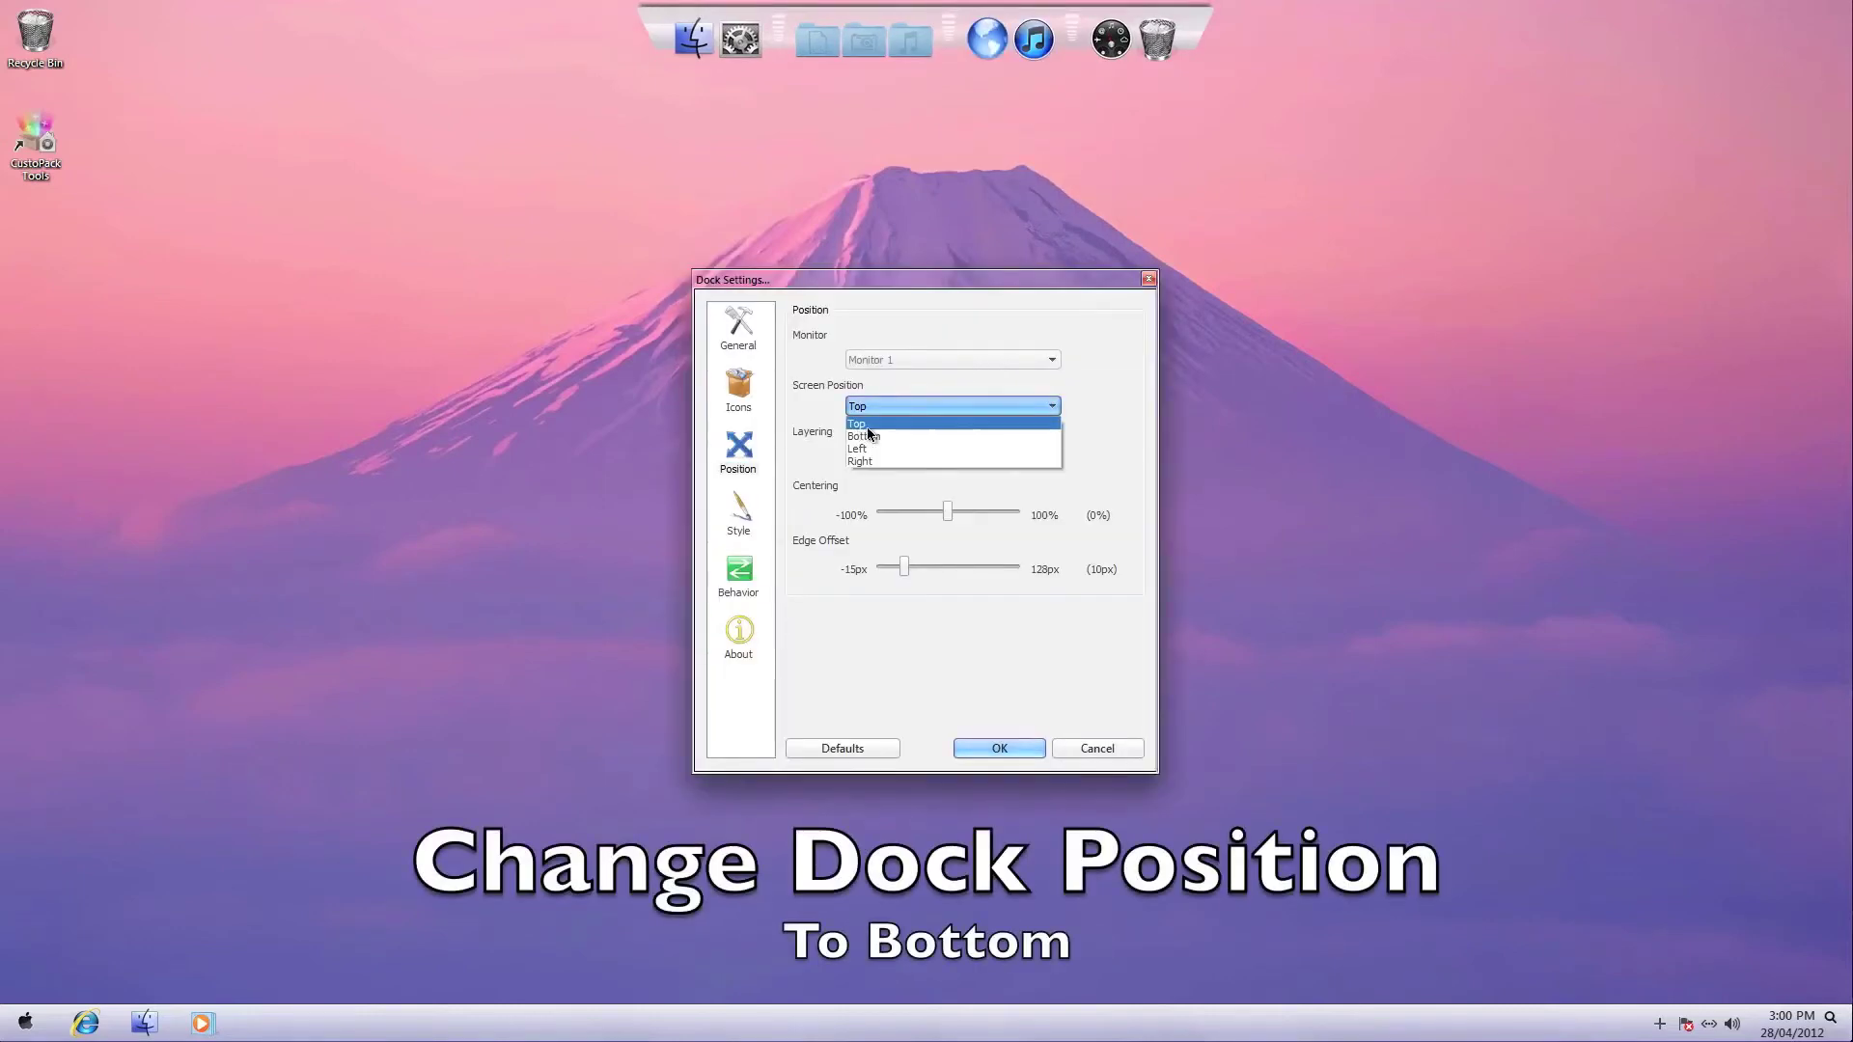
{"action": "left_click", "coordinate": [869, 436]}
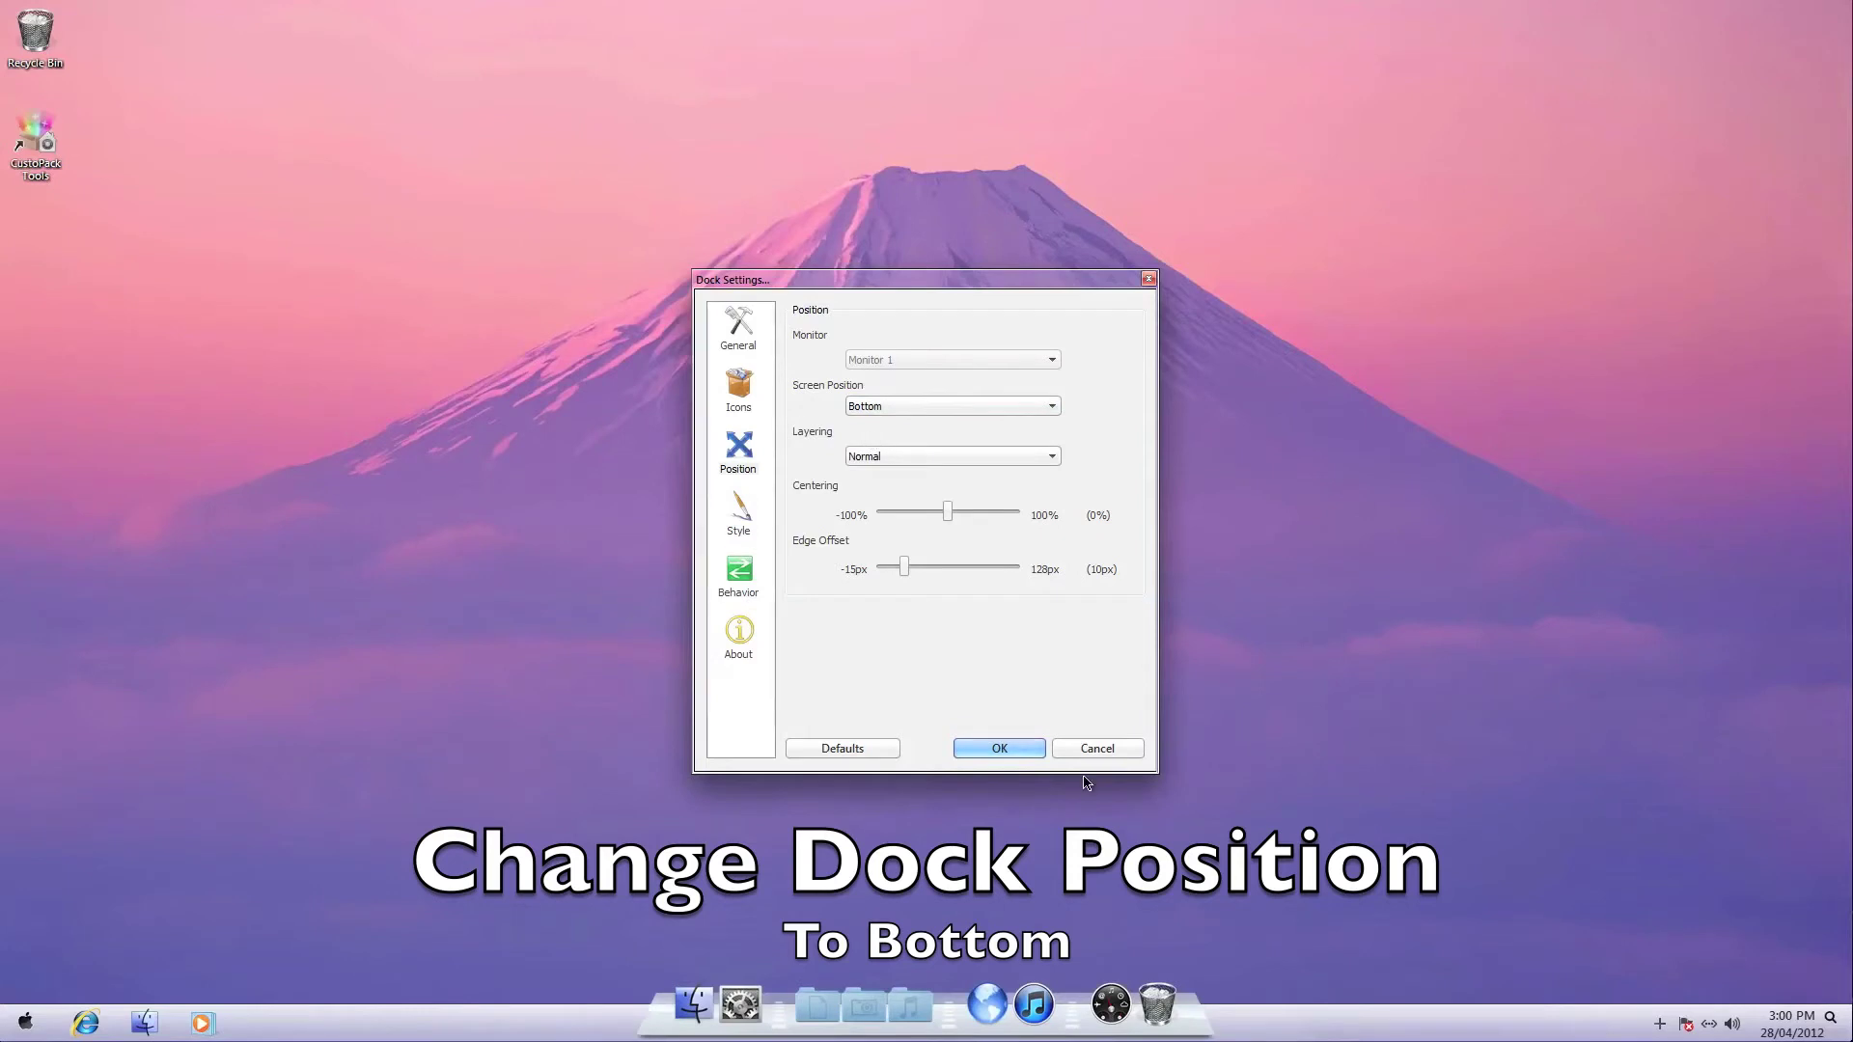
{"action": "left_click", "coordinate": [1004, 748]}
- Set the taskbar location on screen to Top with small icons in the taskbar properties
{"action": "right_click", "coordinate": [1341, 1019]}
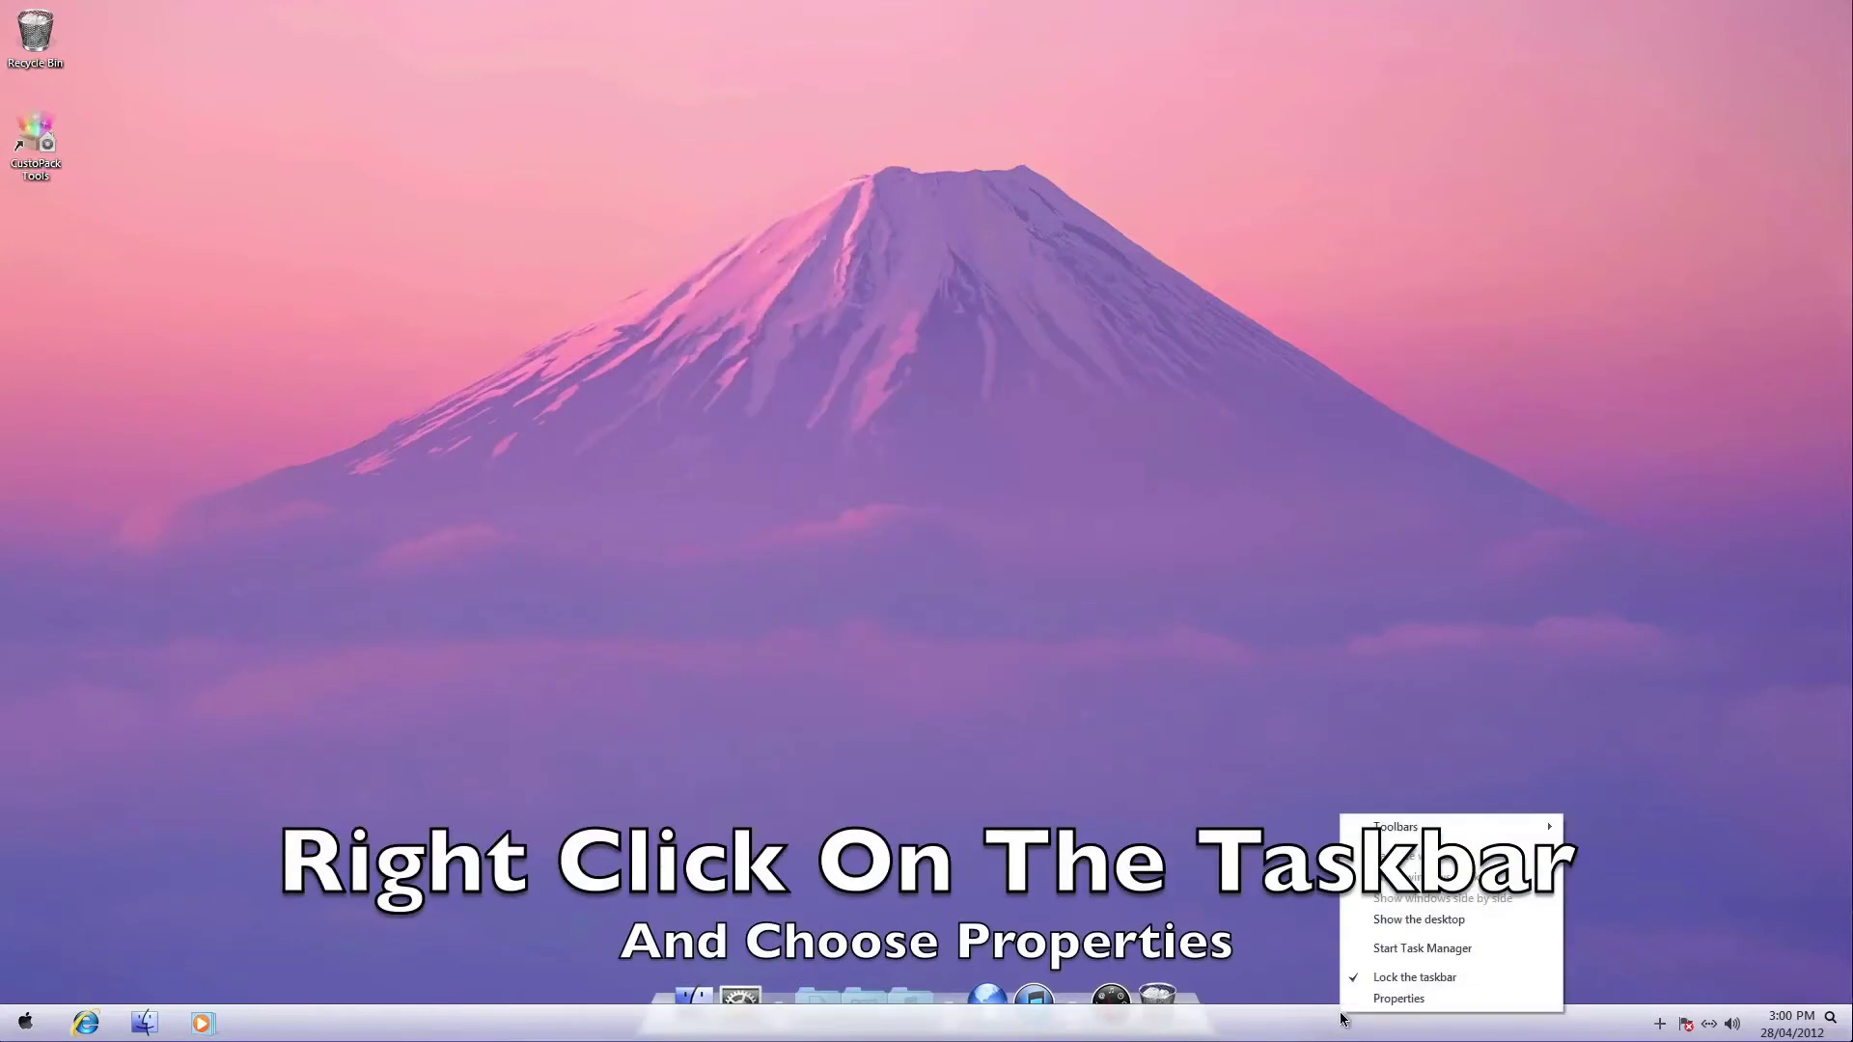
{"action": "left_click", "coordinate": [1395, 999]}
{"action": "left_click", "coordinate": [287, 720]}
{"action": "left_click", "coordinate": [246, 768]}
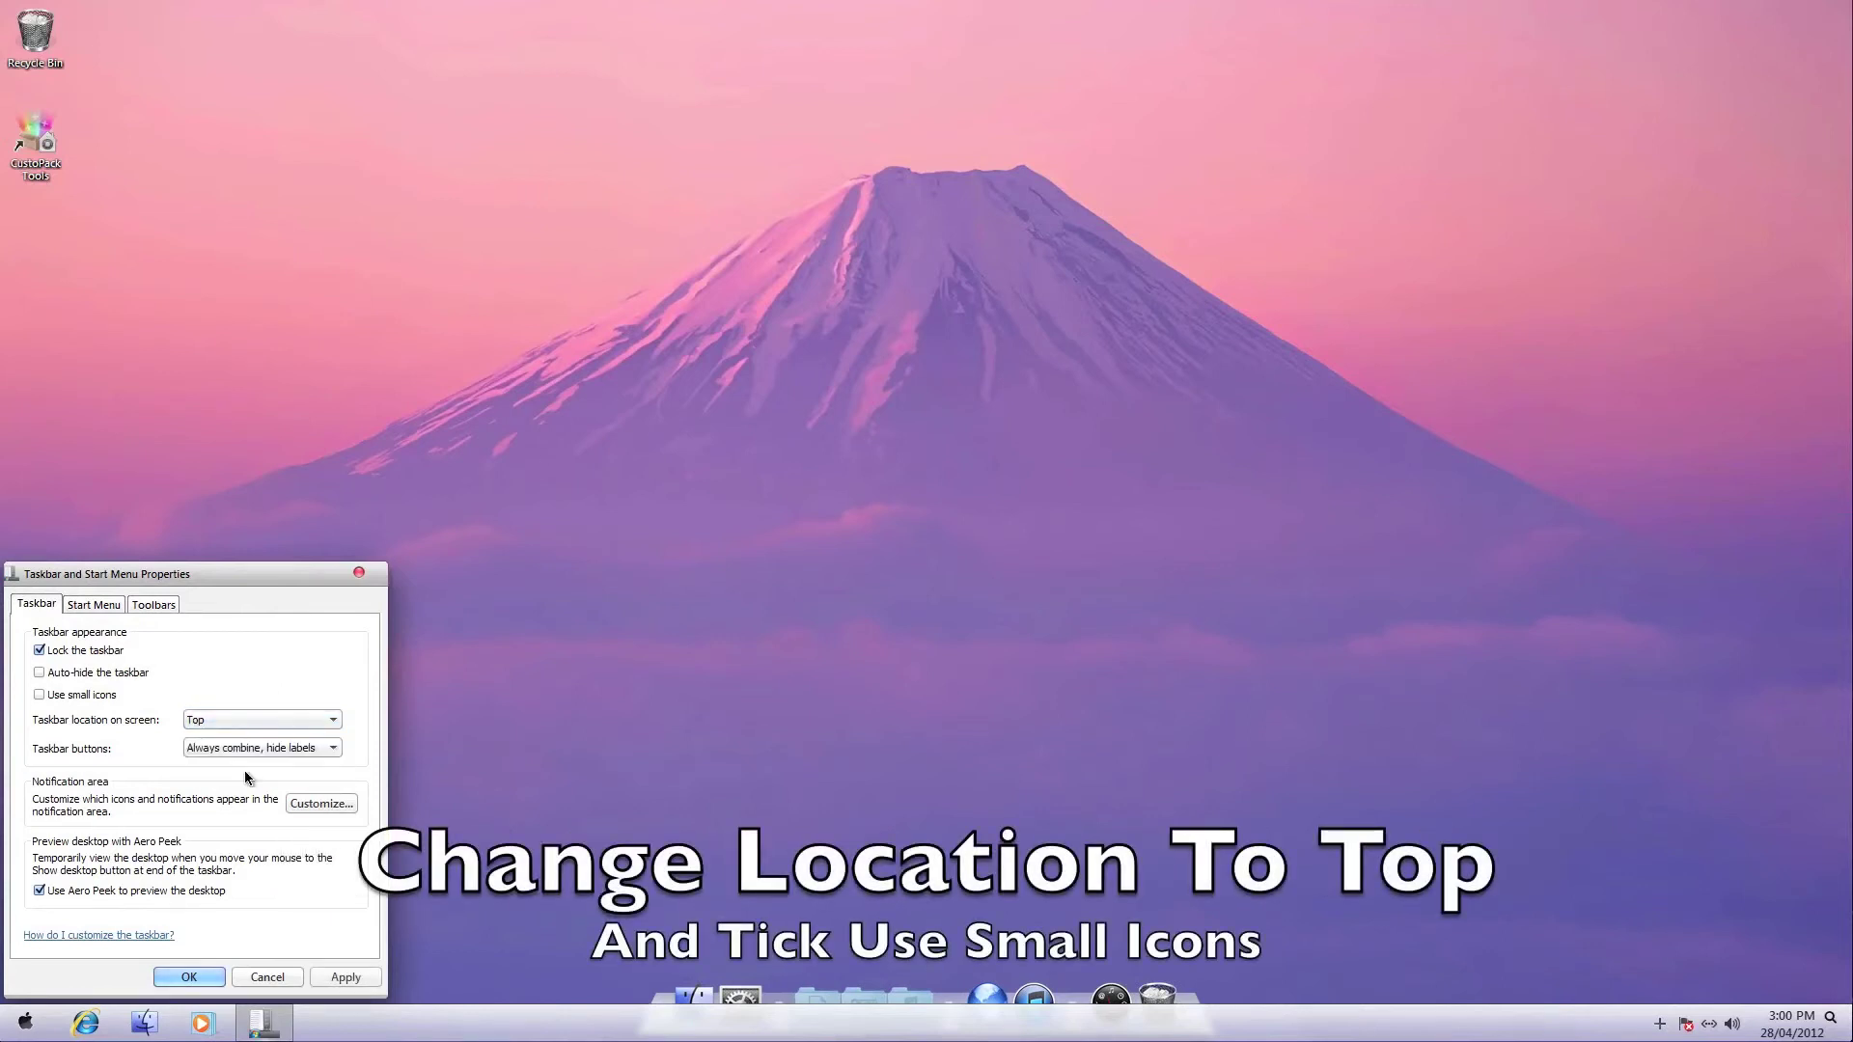
{"action": "left_click", "coordinate": [39, 695]}
{"action": "left_click", "coordinate": [340, 977]}
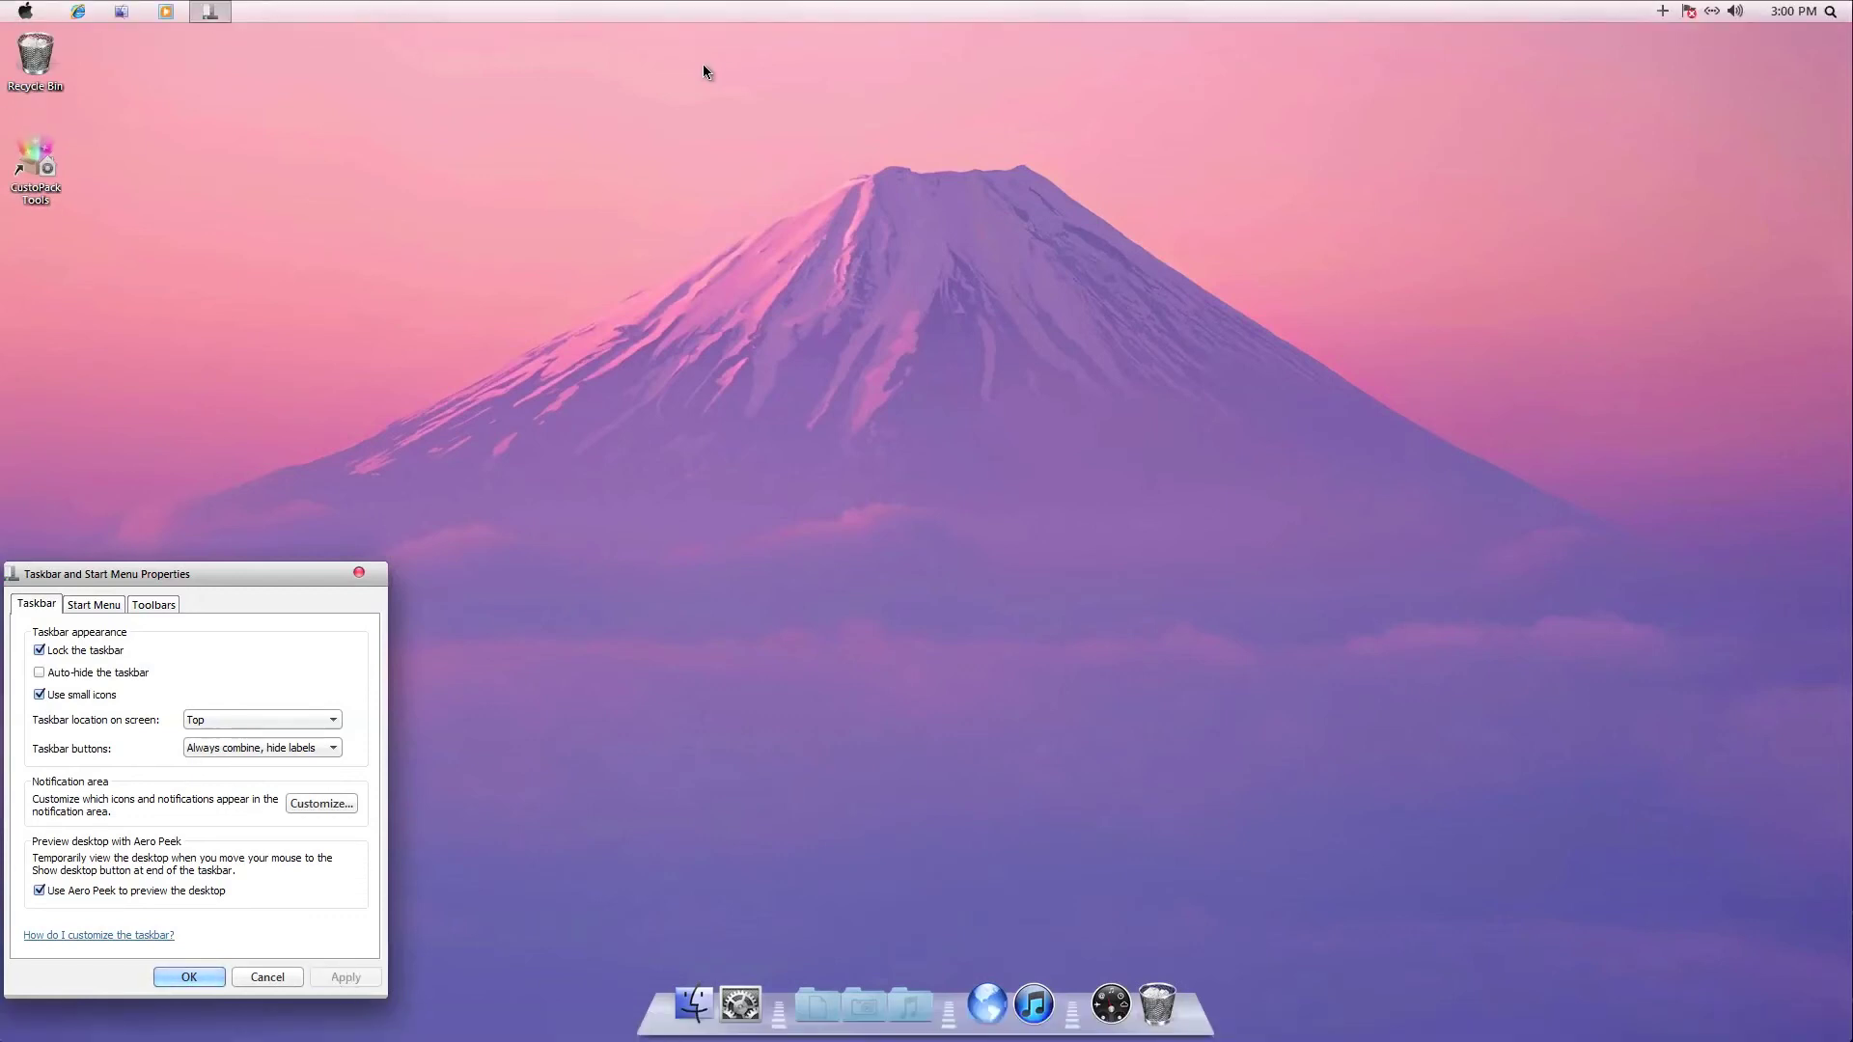
{"action": "left_click", "coordinate": [297, 301]}
{"action": "left_click", "coordinate": [190, 977]}
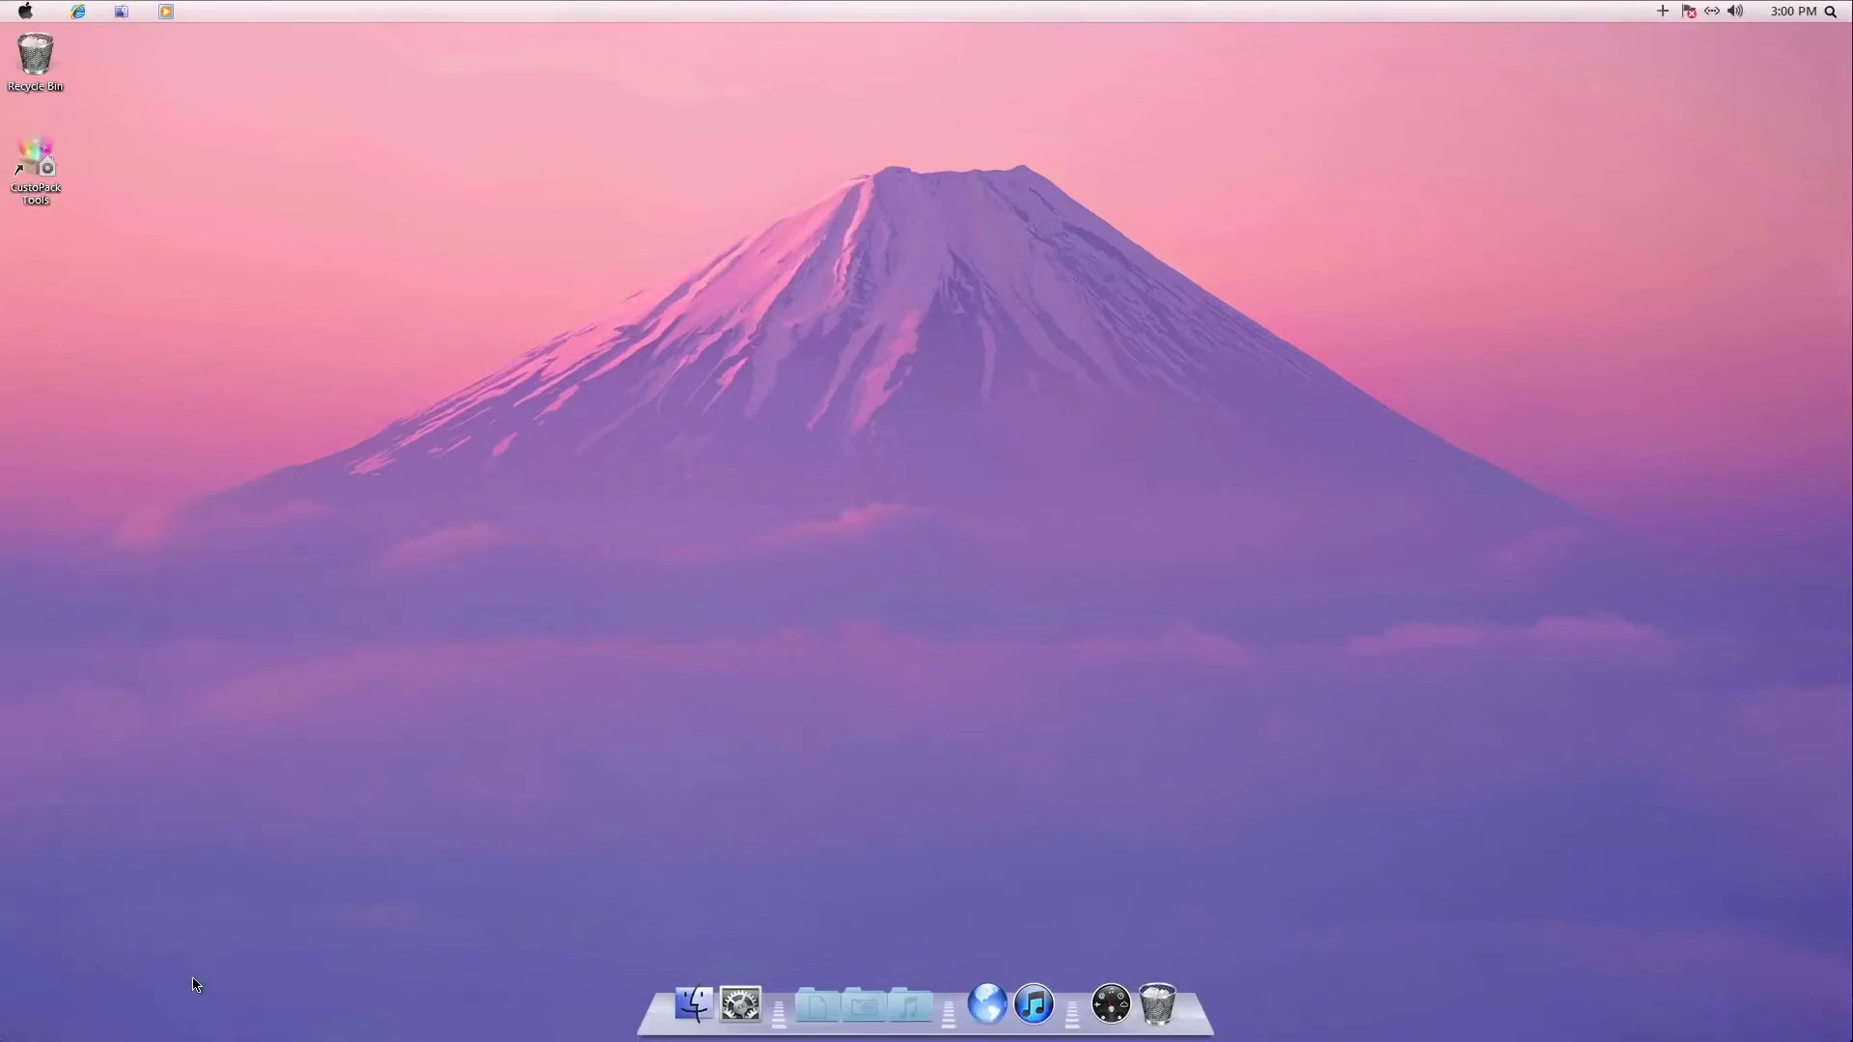
- Unpin Internet Explorer and Windows Media Player from the taskbar
{"action": "right_click", "coordinate": [78, 13]}
{"action": "left_click", "coordinate": [87, 382]}
{"action": "right_click", "coordinate": [80, 15]}
{"action": "left_click", "coordinate": [474, 182]}
{"action": "right_click", "coordinate": [123, 15]}
{"action": "left_click", "coordinate": [96, 82]}
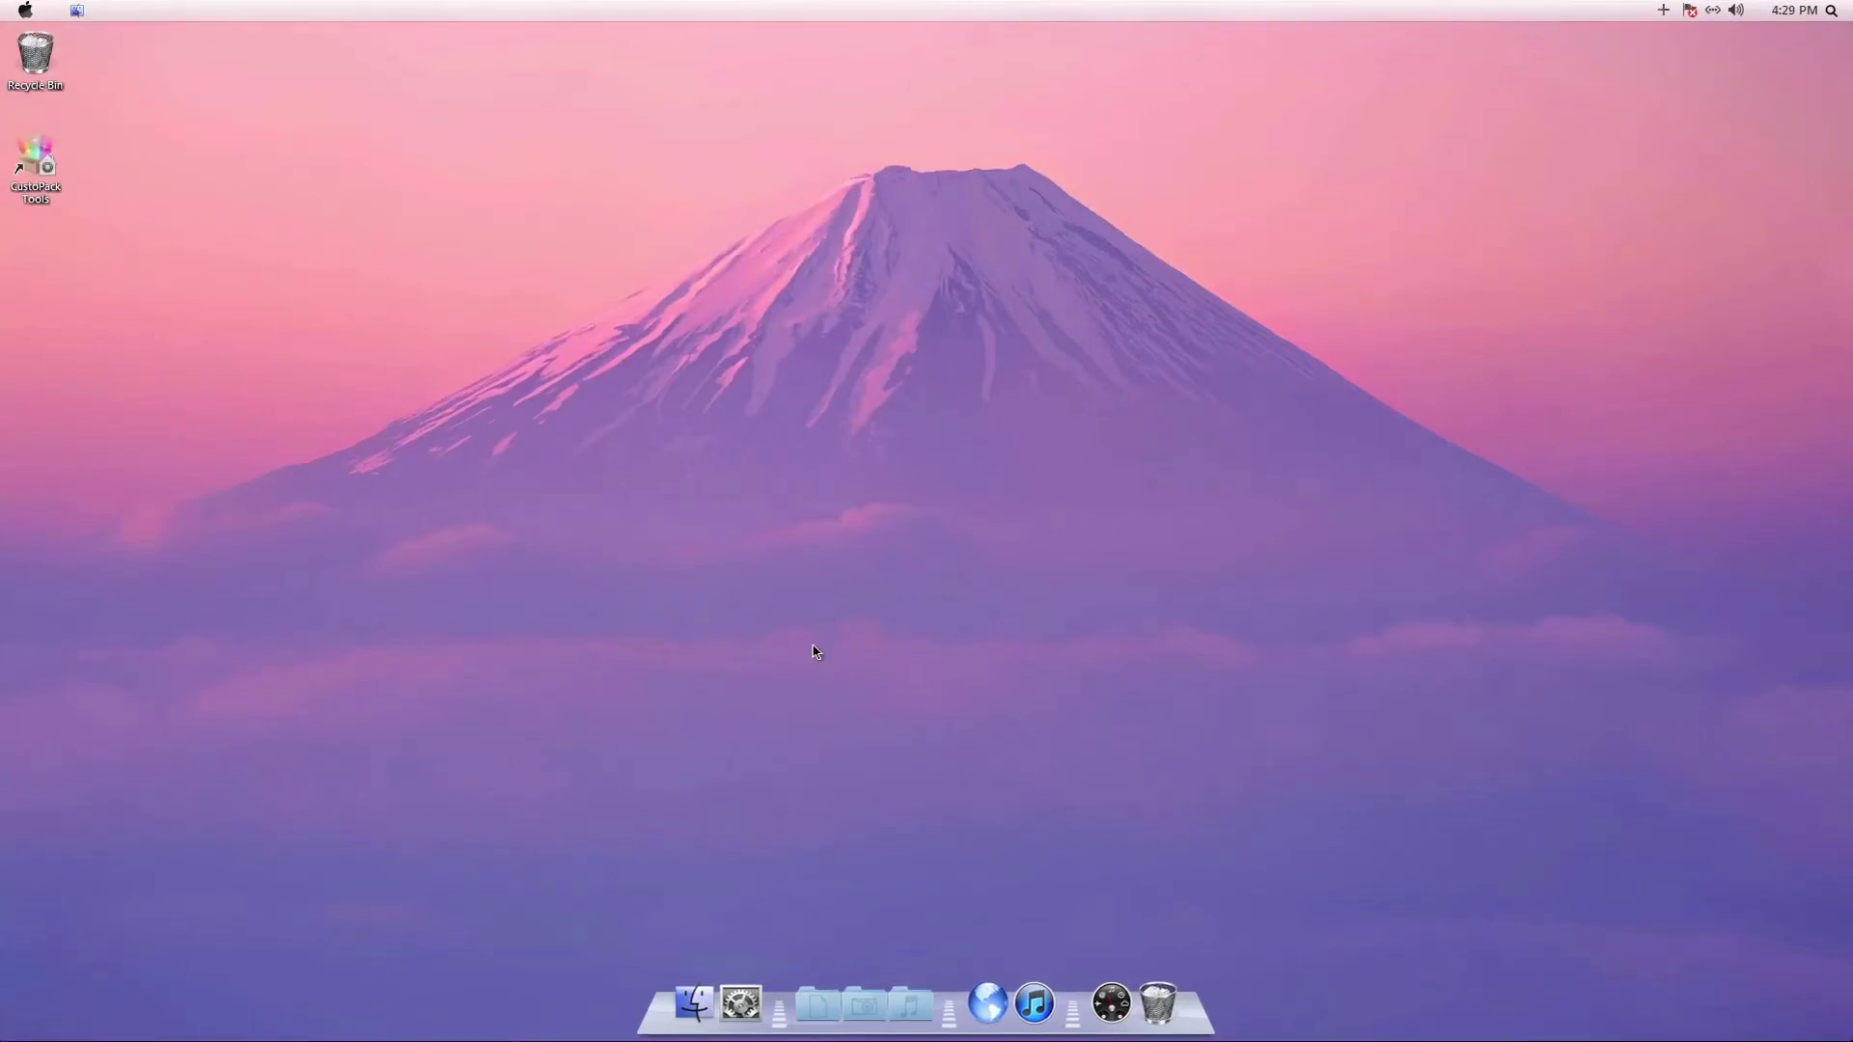
- Delete the dock separators on both sides of the group of three folders
{"action": "right_click", "coordinate": [780, 1014]}
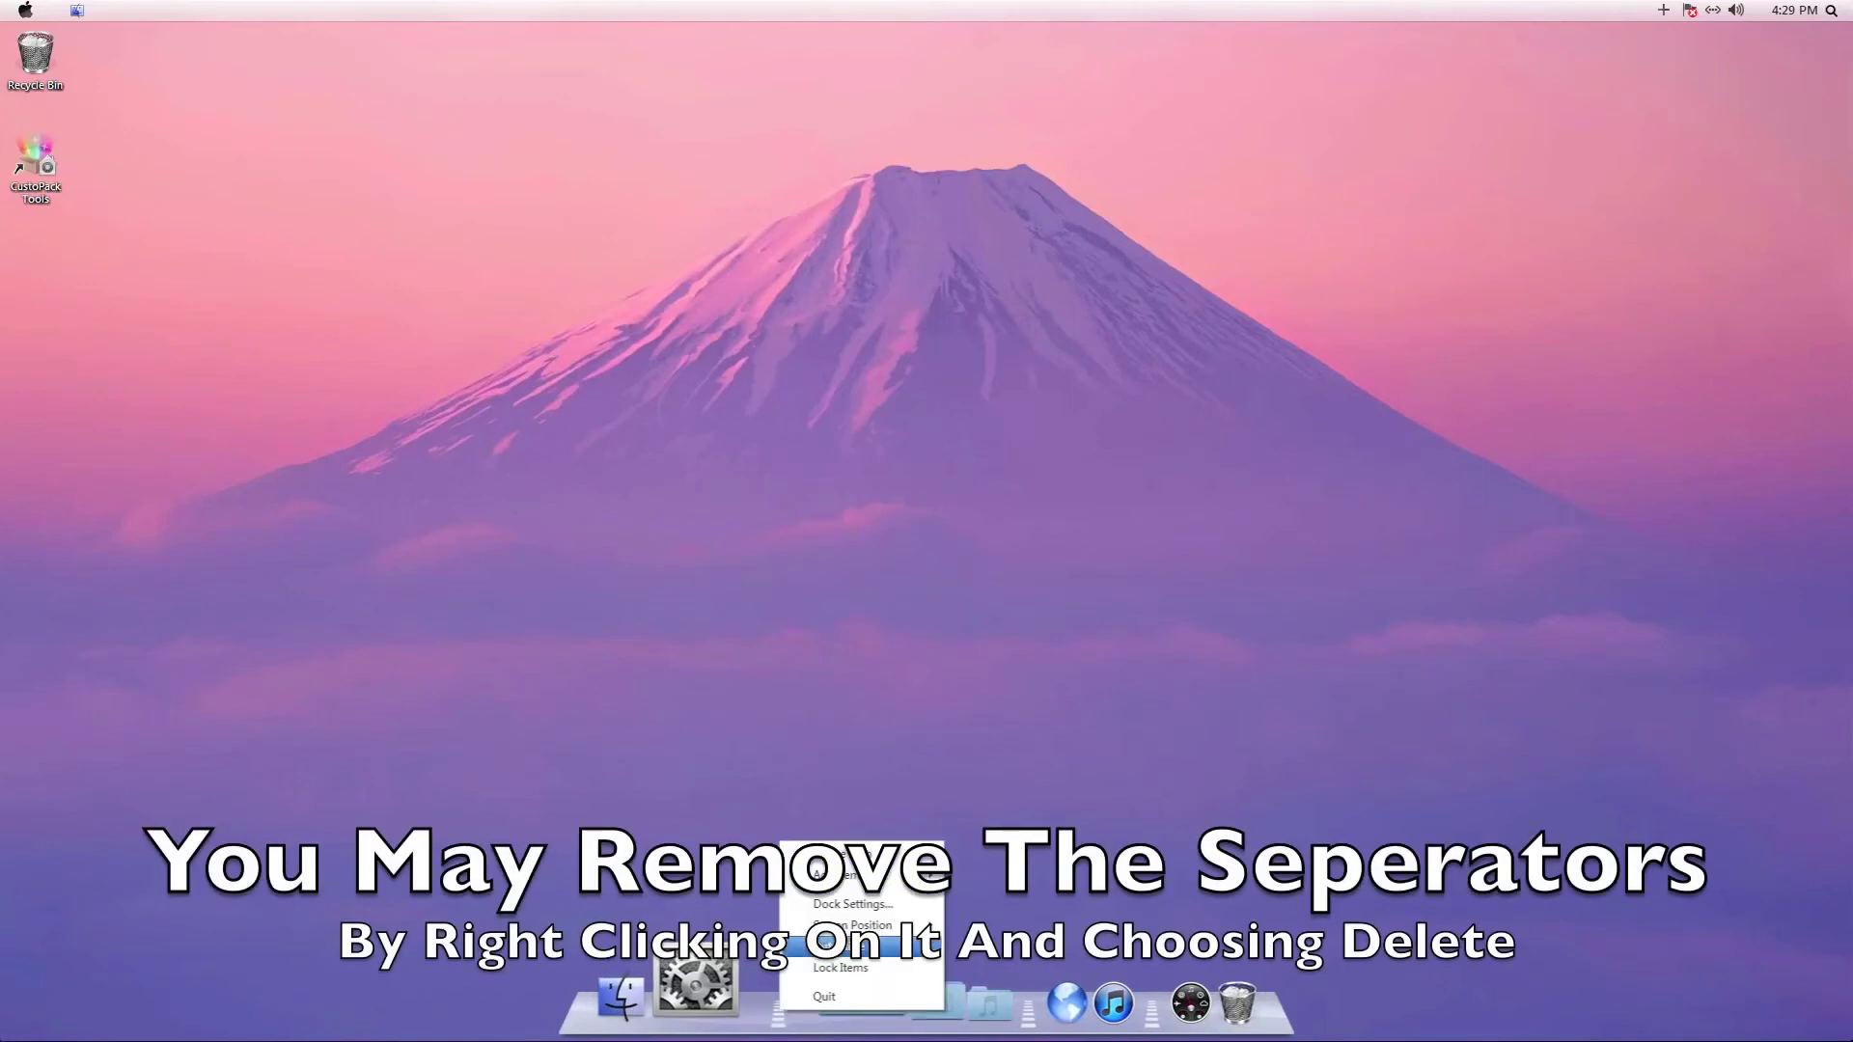
{"action": "left_click", "coordinate": [845, 857]}
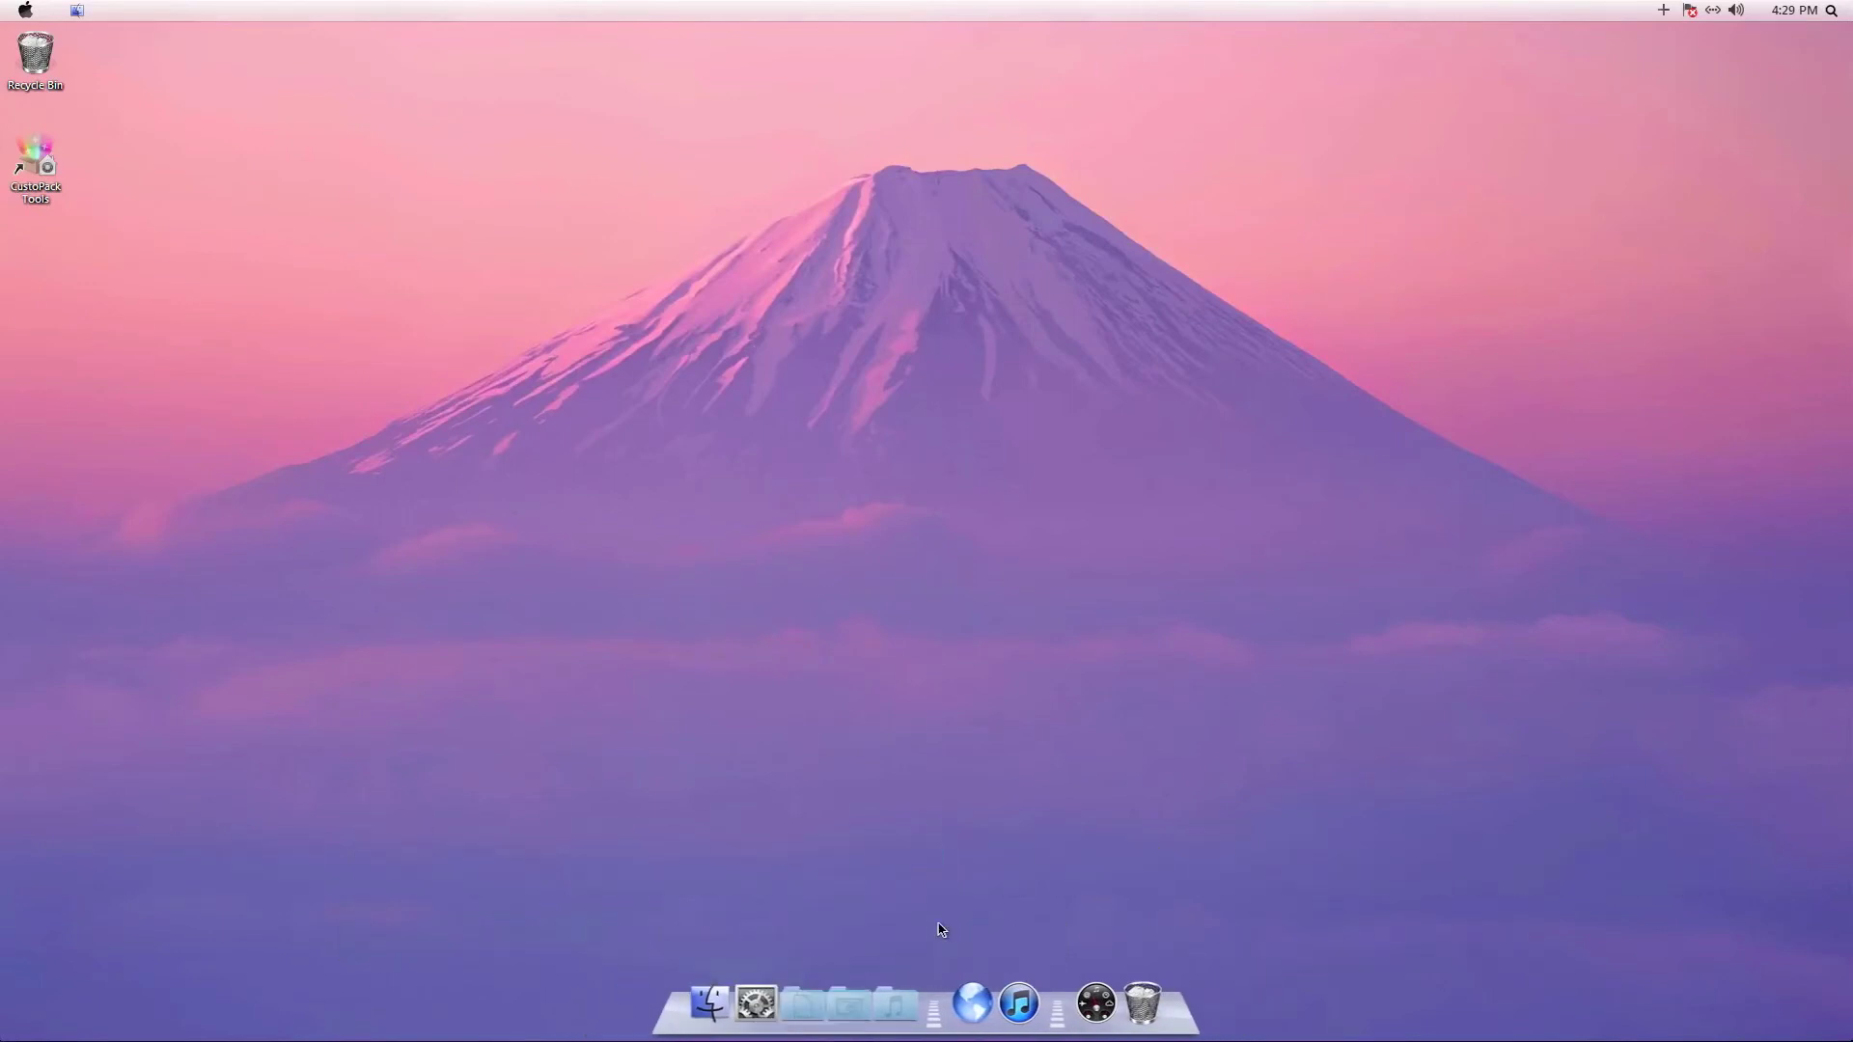
{"action": "right_click", "coordinate": [935, 1021]}
{"action": "left_click", "coordinate": [986, 859]}
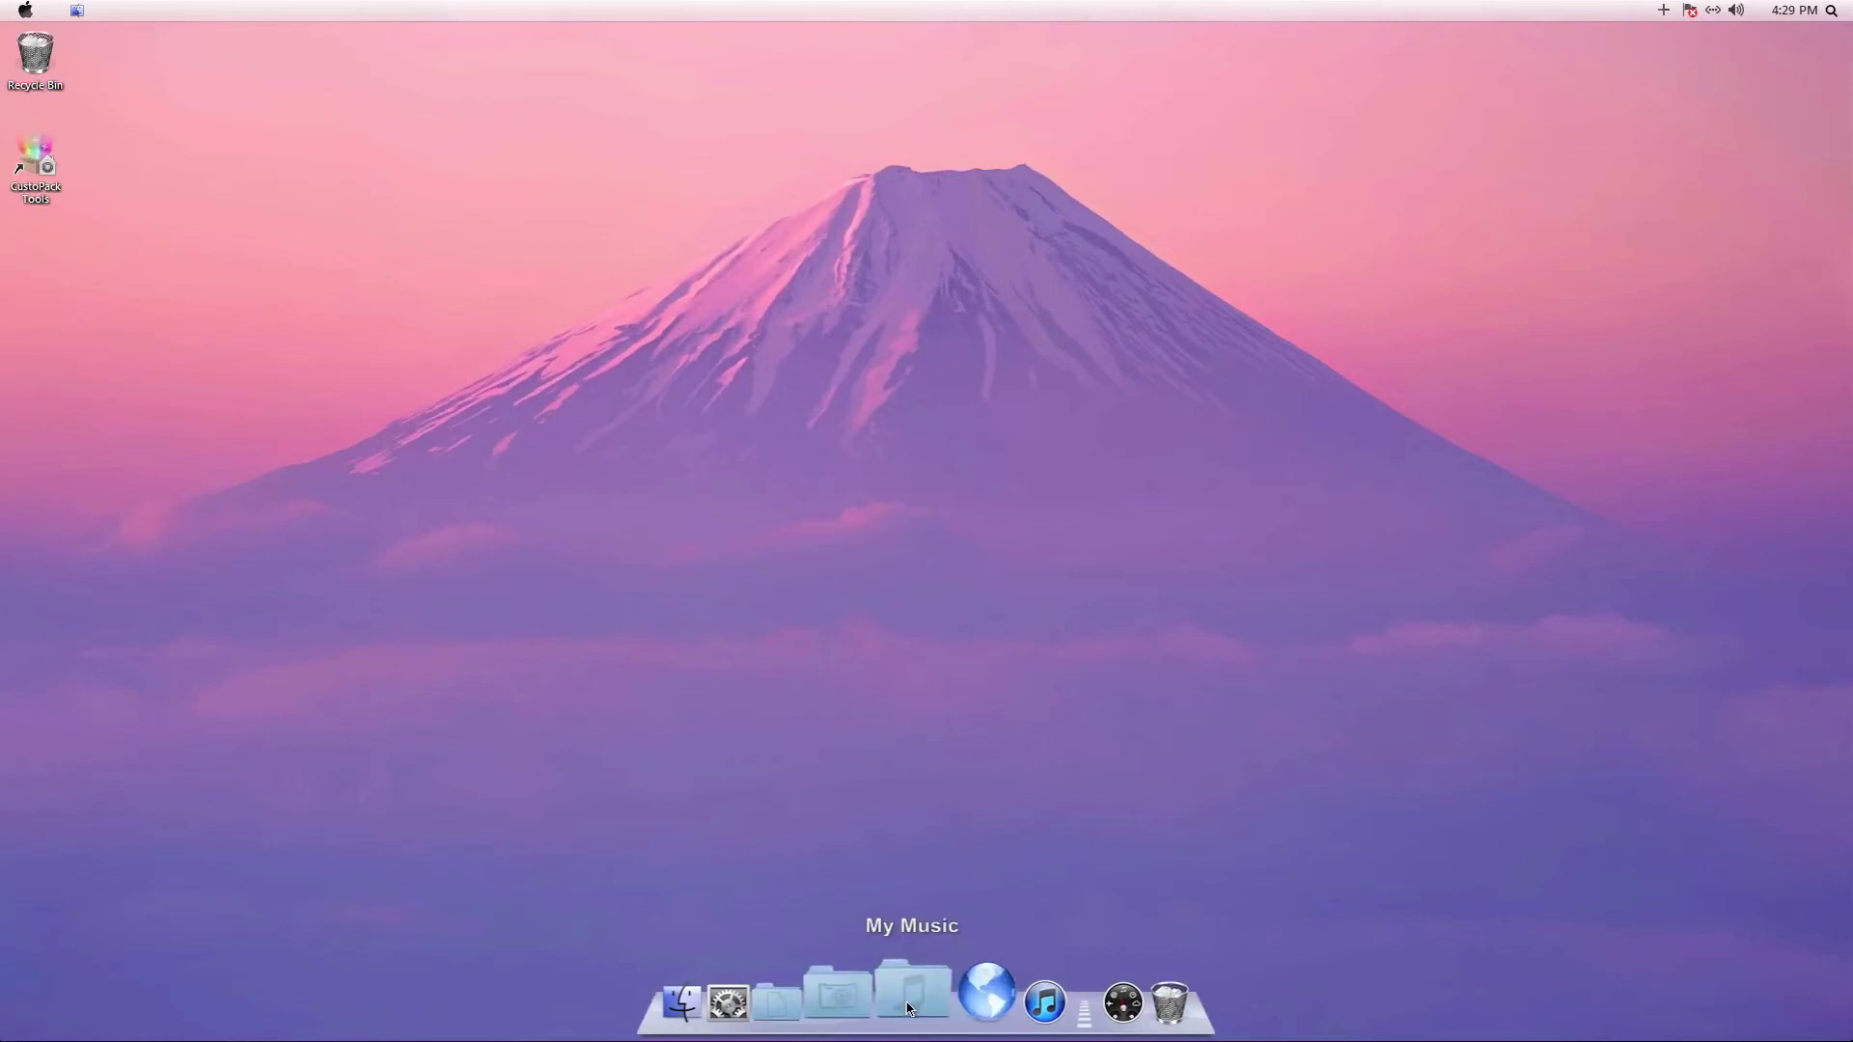
- Rearrange the dock so the music, pictures and documents folders sit between the separator and the Recycle Bin
{"action": "left_click_drag", "start_coordinate": [910, 975], "coordinate": [1070, 1011]}
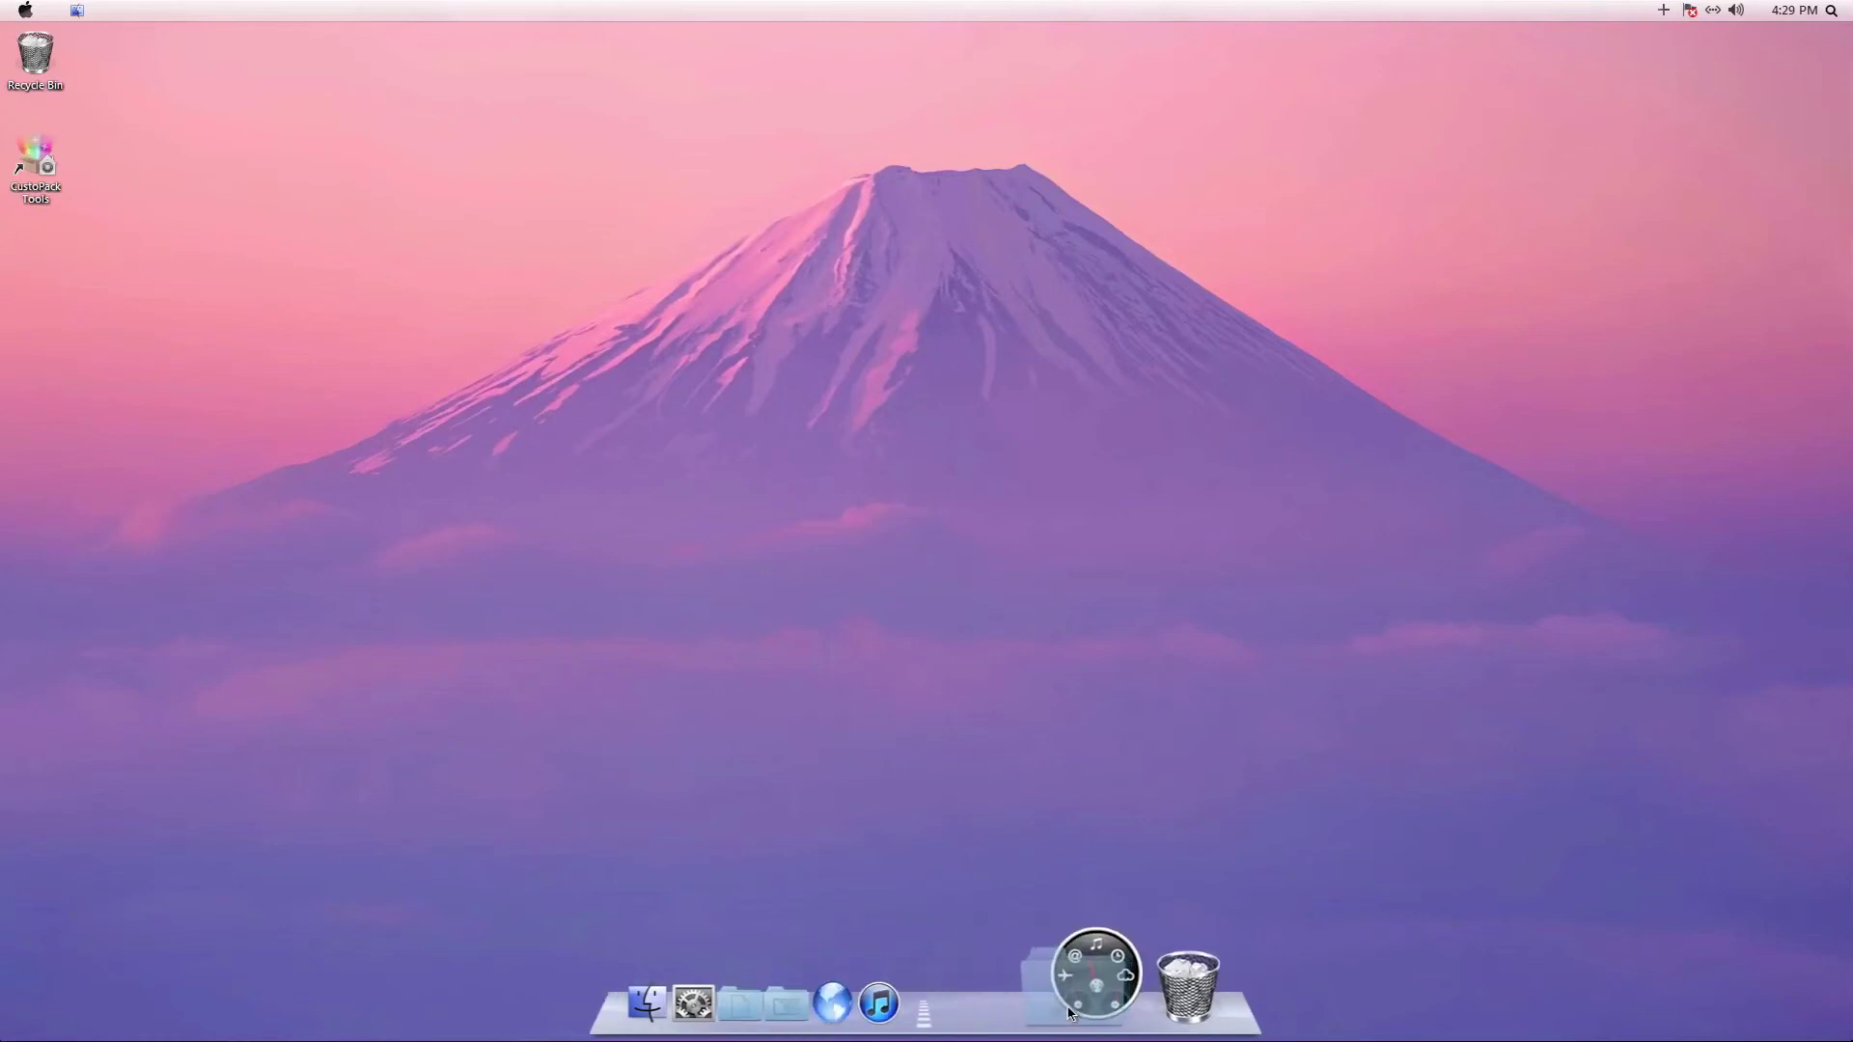
{"action": "left_click_drag", "start_coordinate": [869, 977], "coordinate": [1046, 1011]}
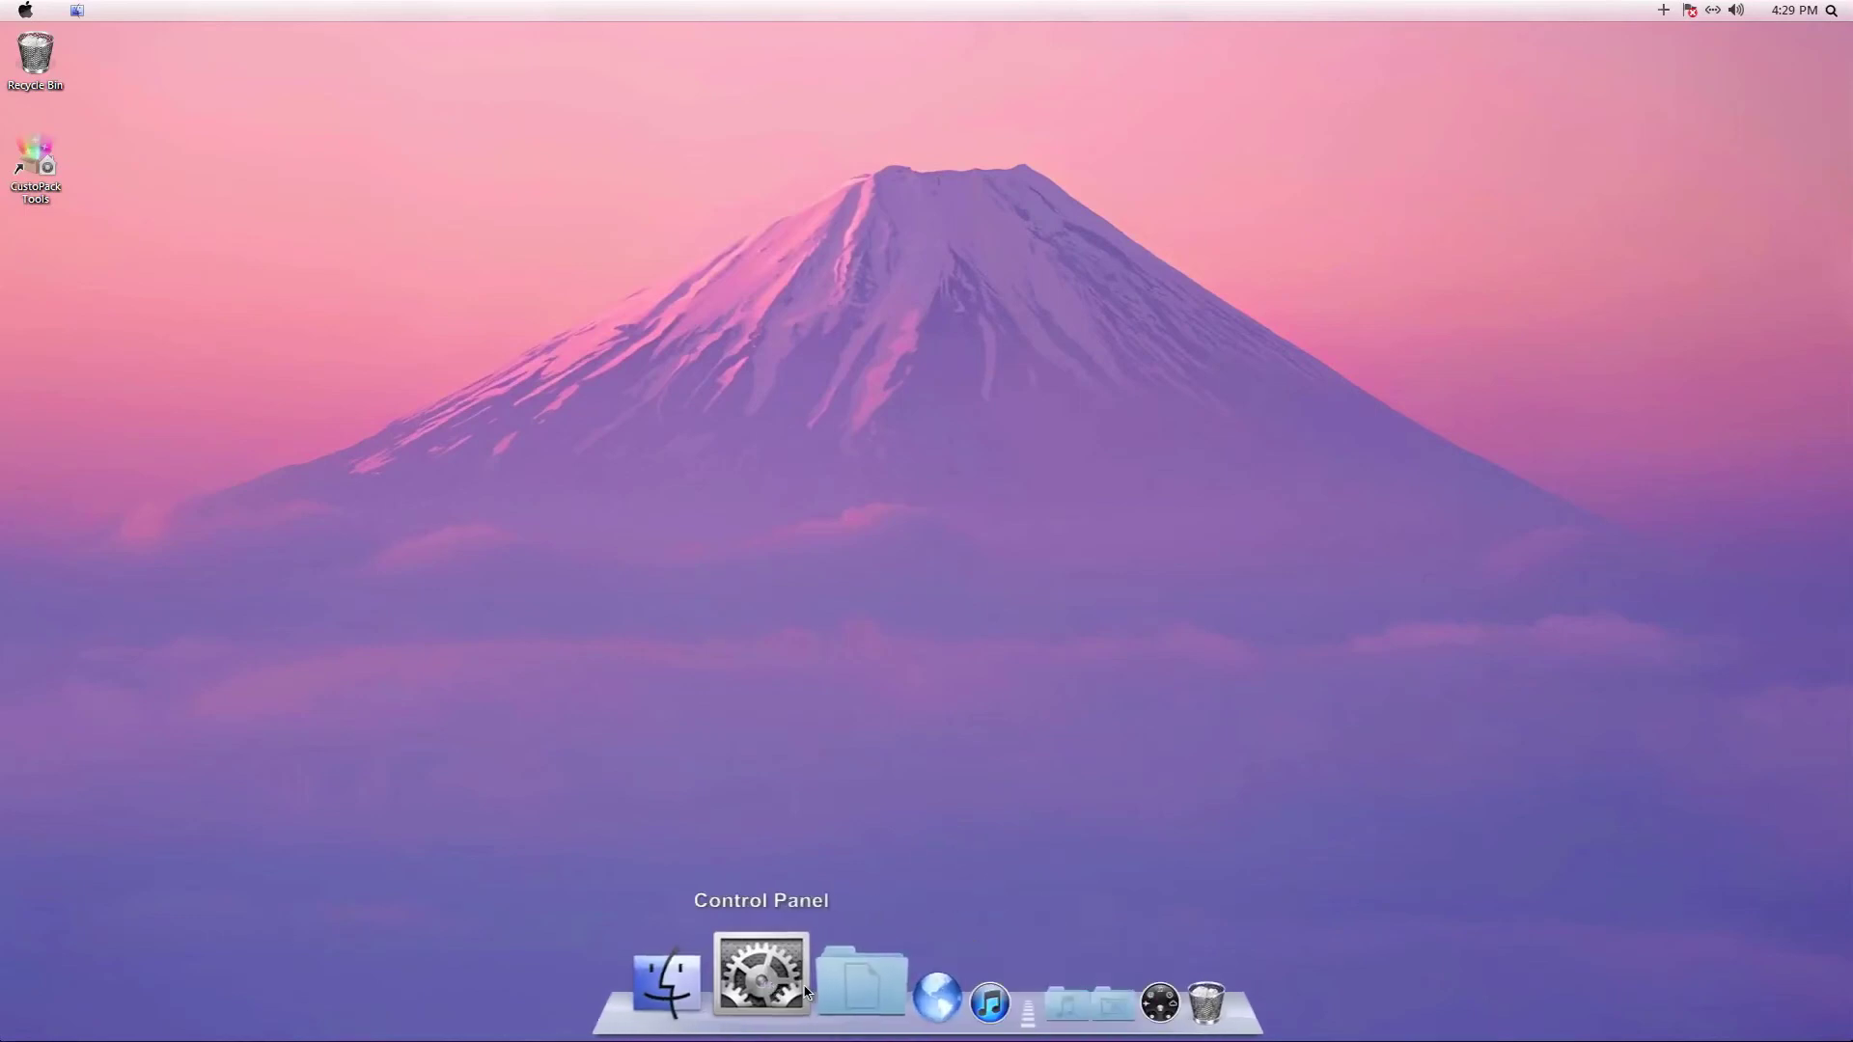
{"action": "left_click_drag", "start_coordinate": [830, 974], "coordinate": [926, 965]}
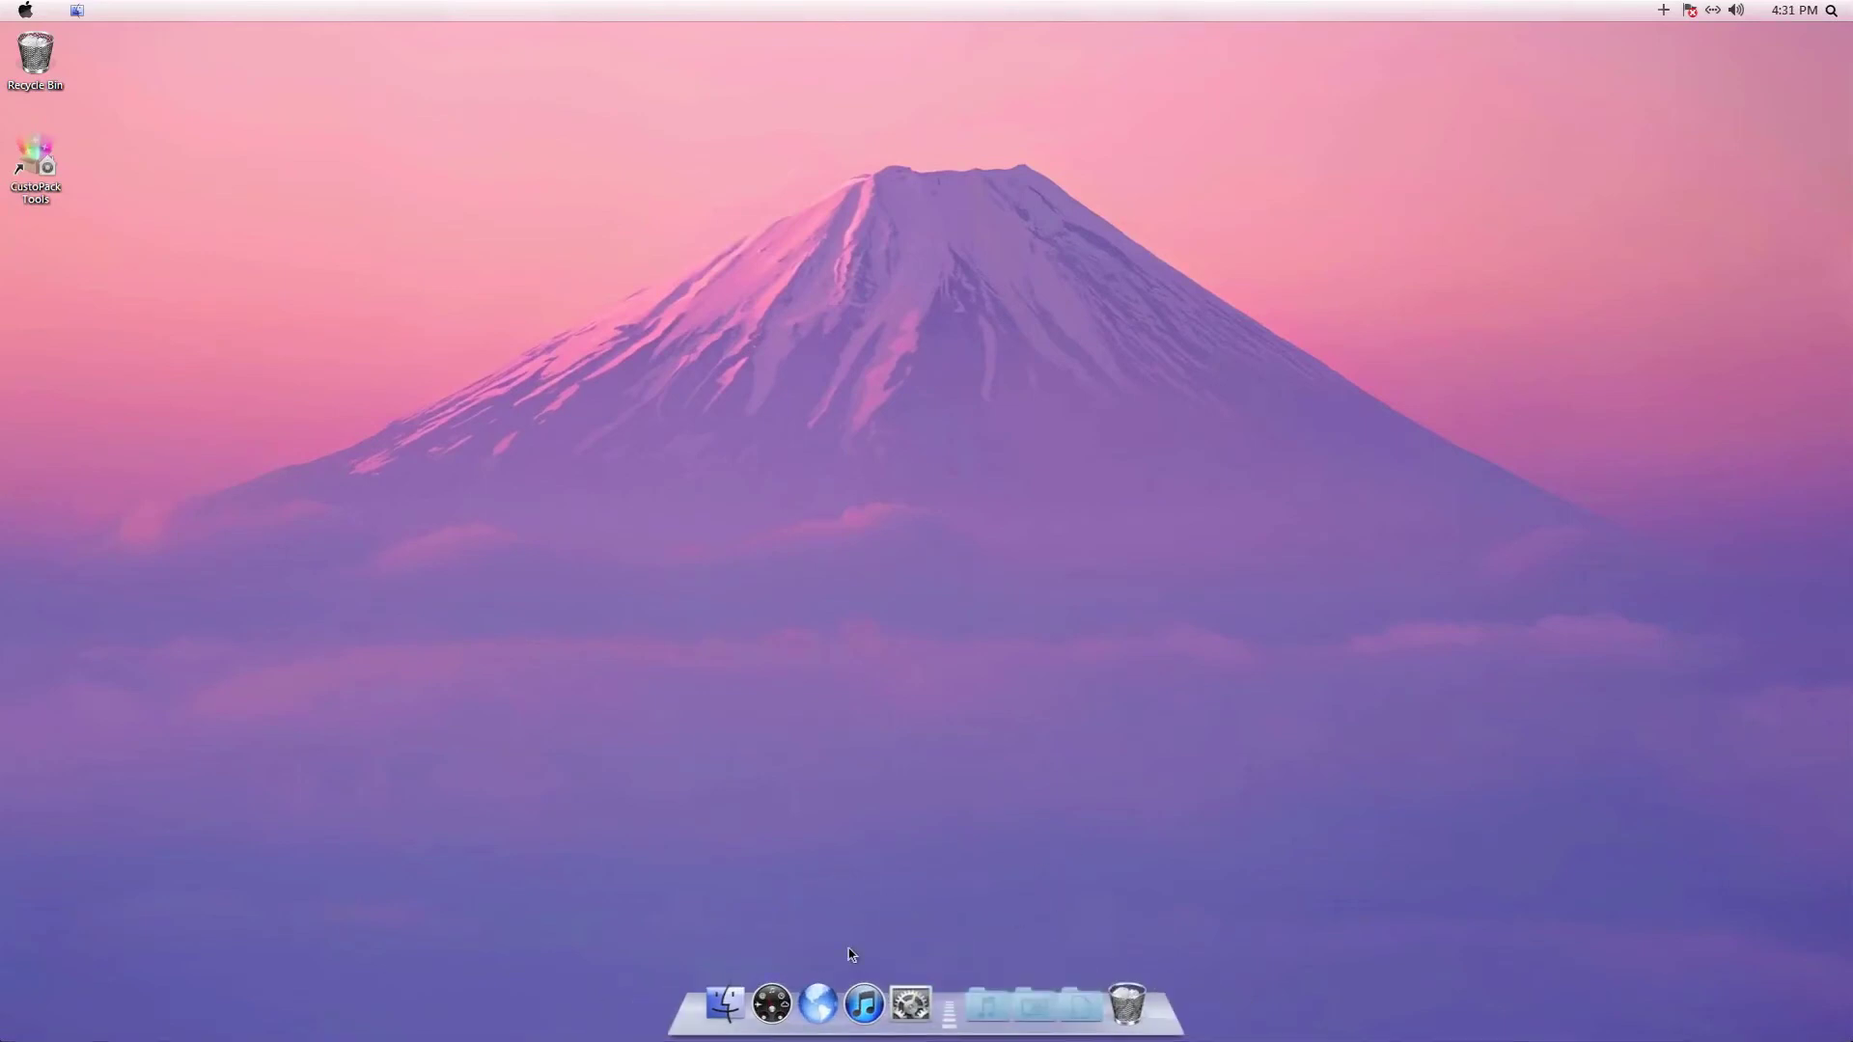
- Add the Icons folder from My Pictures to the icon folders in the Internet dock item's icon settings
{"action": "right_click", "coordinate": [823, 994]}
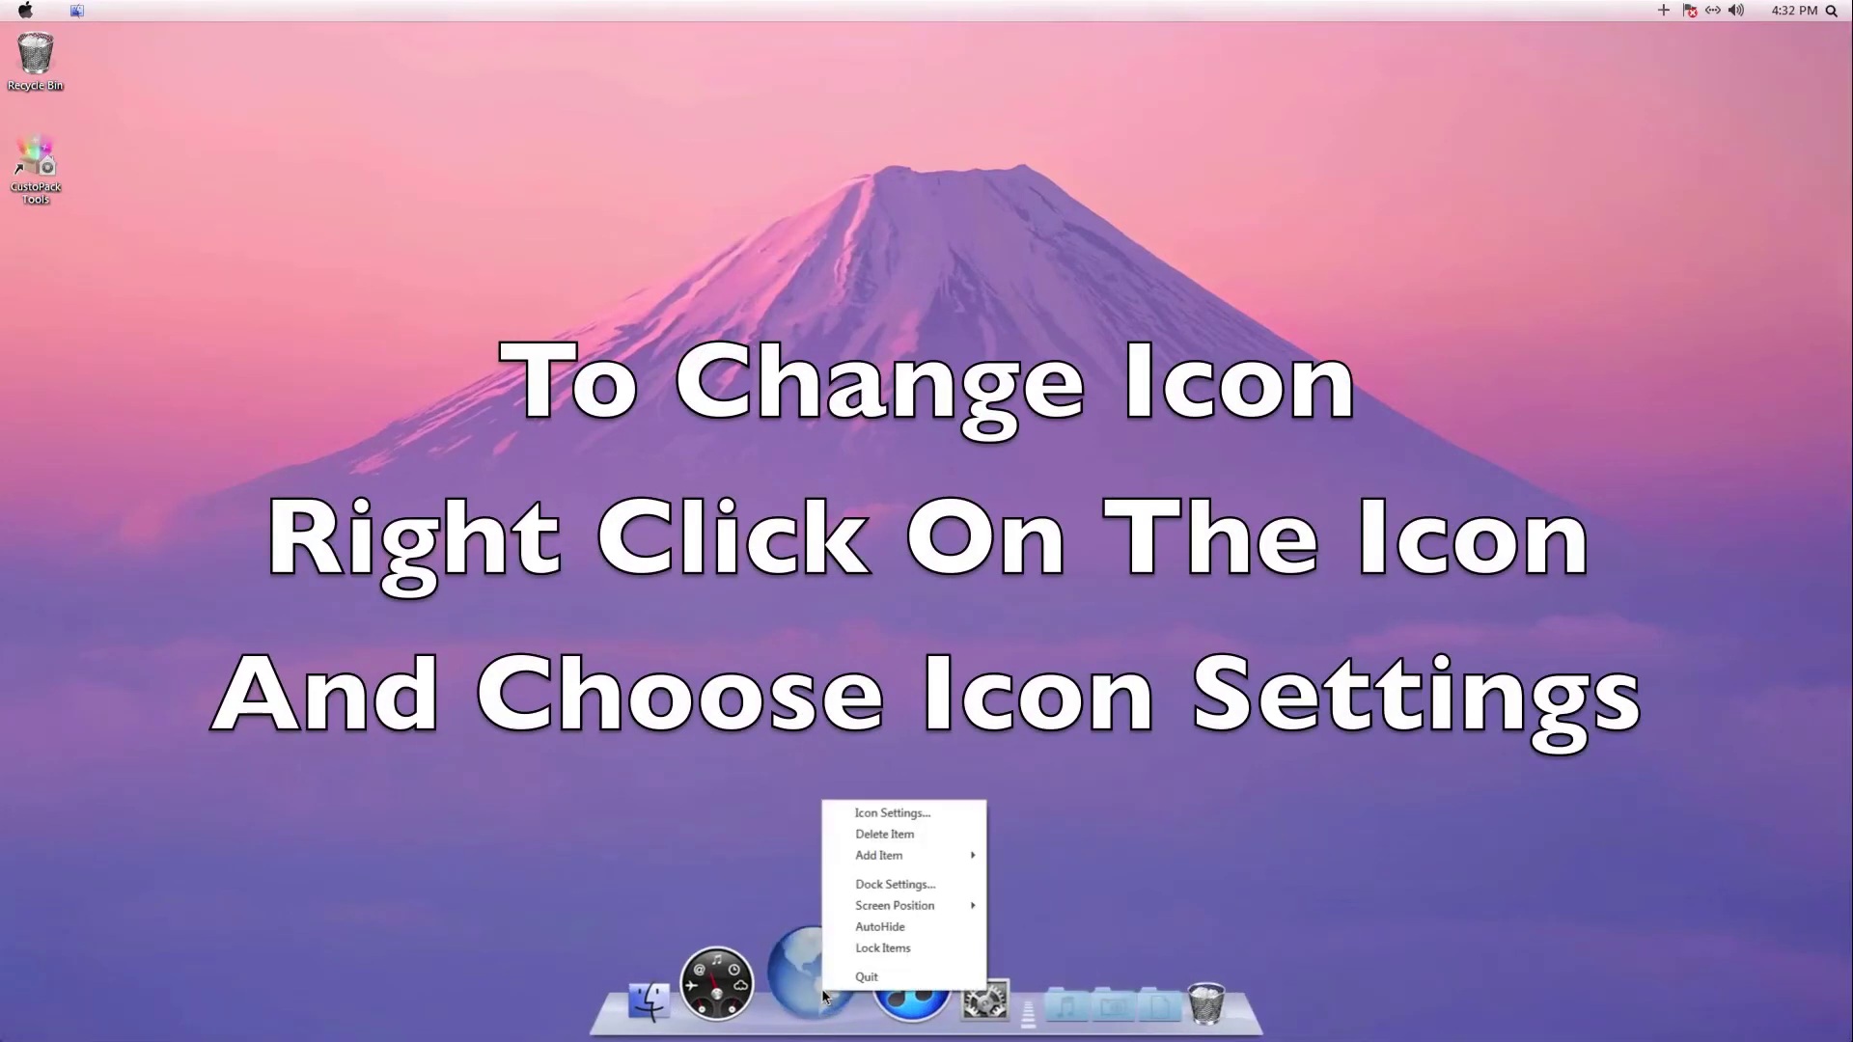
{"action": "left_click", "coordinate": [893, 813]}
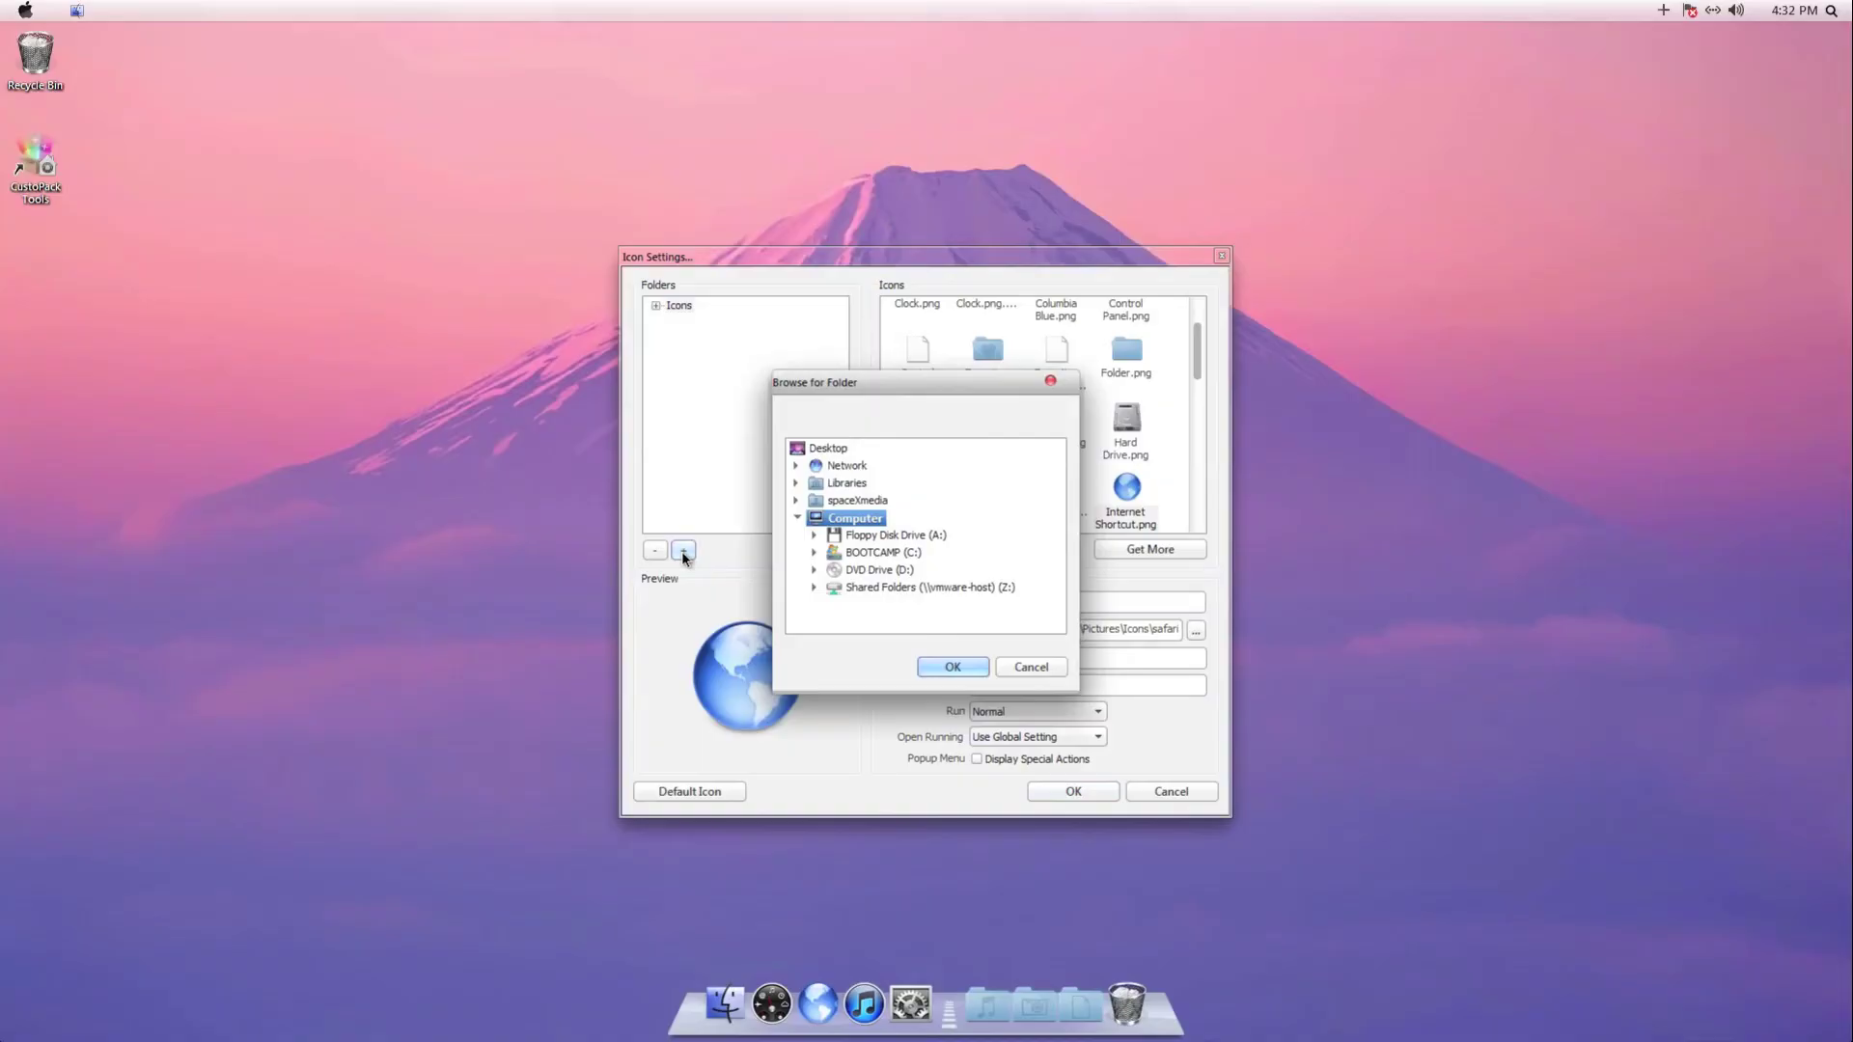
{"action": "left_click", "coordinate": [796, 482]}
{"action": "left_click", "coordinate": [854, 553]}
{"action": "left_click", "coordinate": [816, 552]}
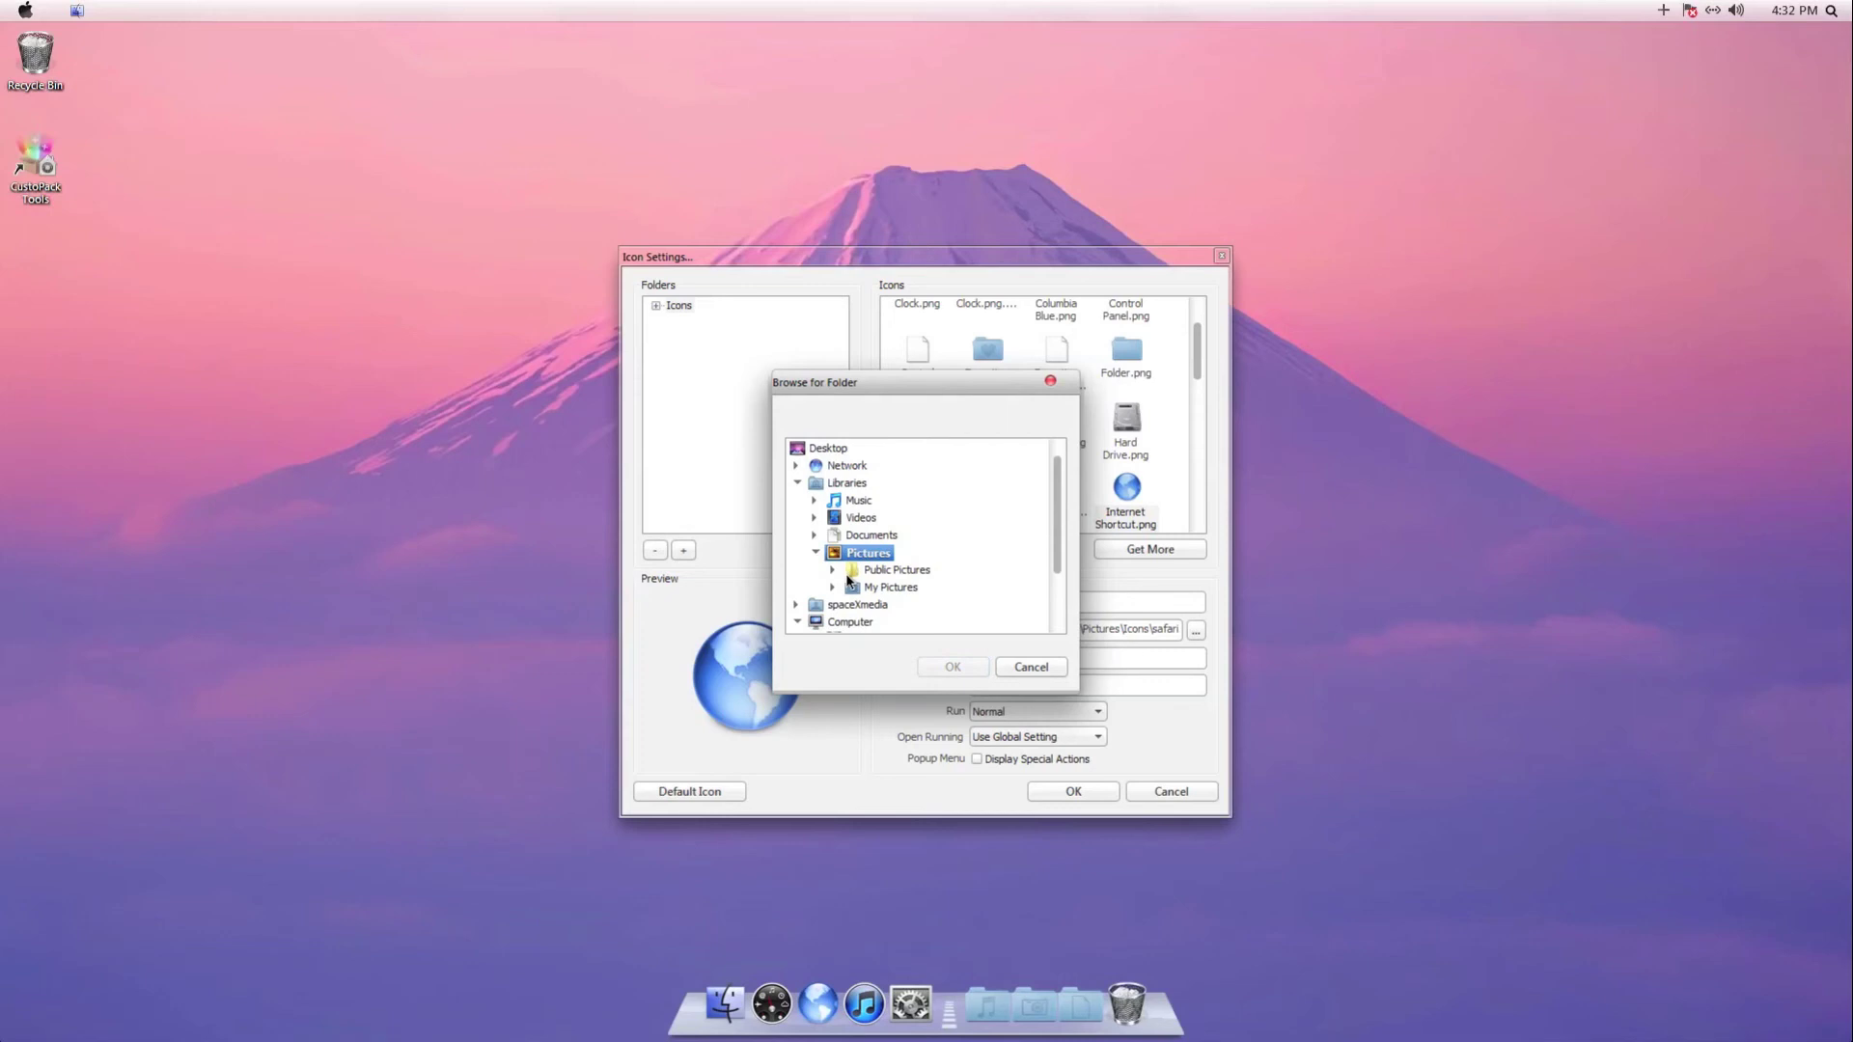
{"action": "left_click", "coordinate": [834, 587]}
{"action": "left_click", "coordinate": [894, 605]}
{"action": "left_click", "coordinate": [953, 667]}
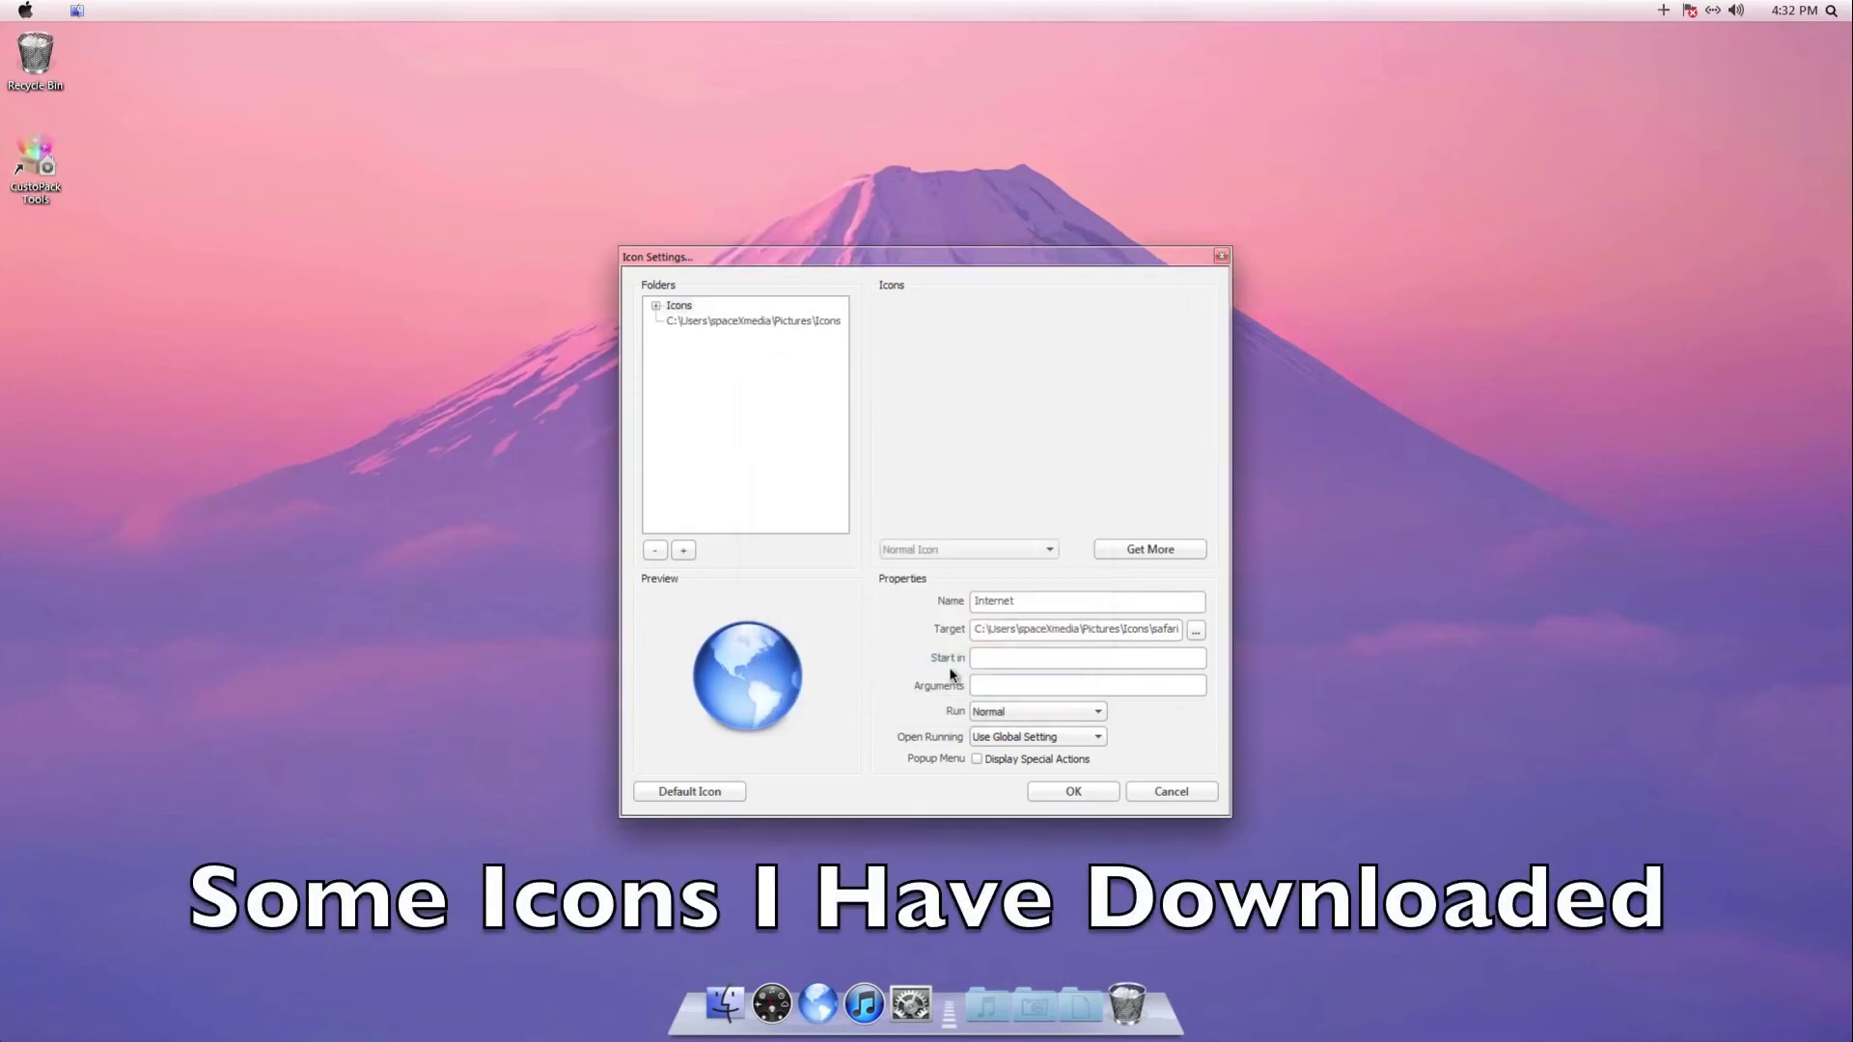
- Change the Internet dock item's icon to safari.png from the added Icons folder and apply it
{"action": "left_click", "coordinate": [759, 323]}
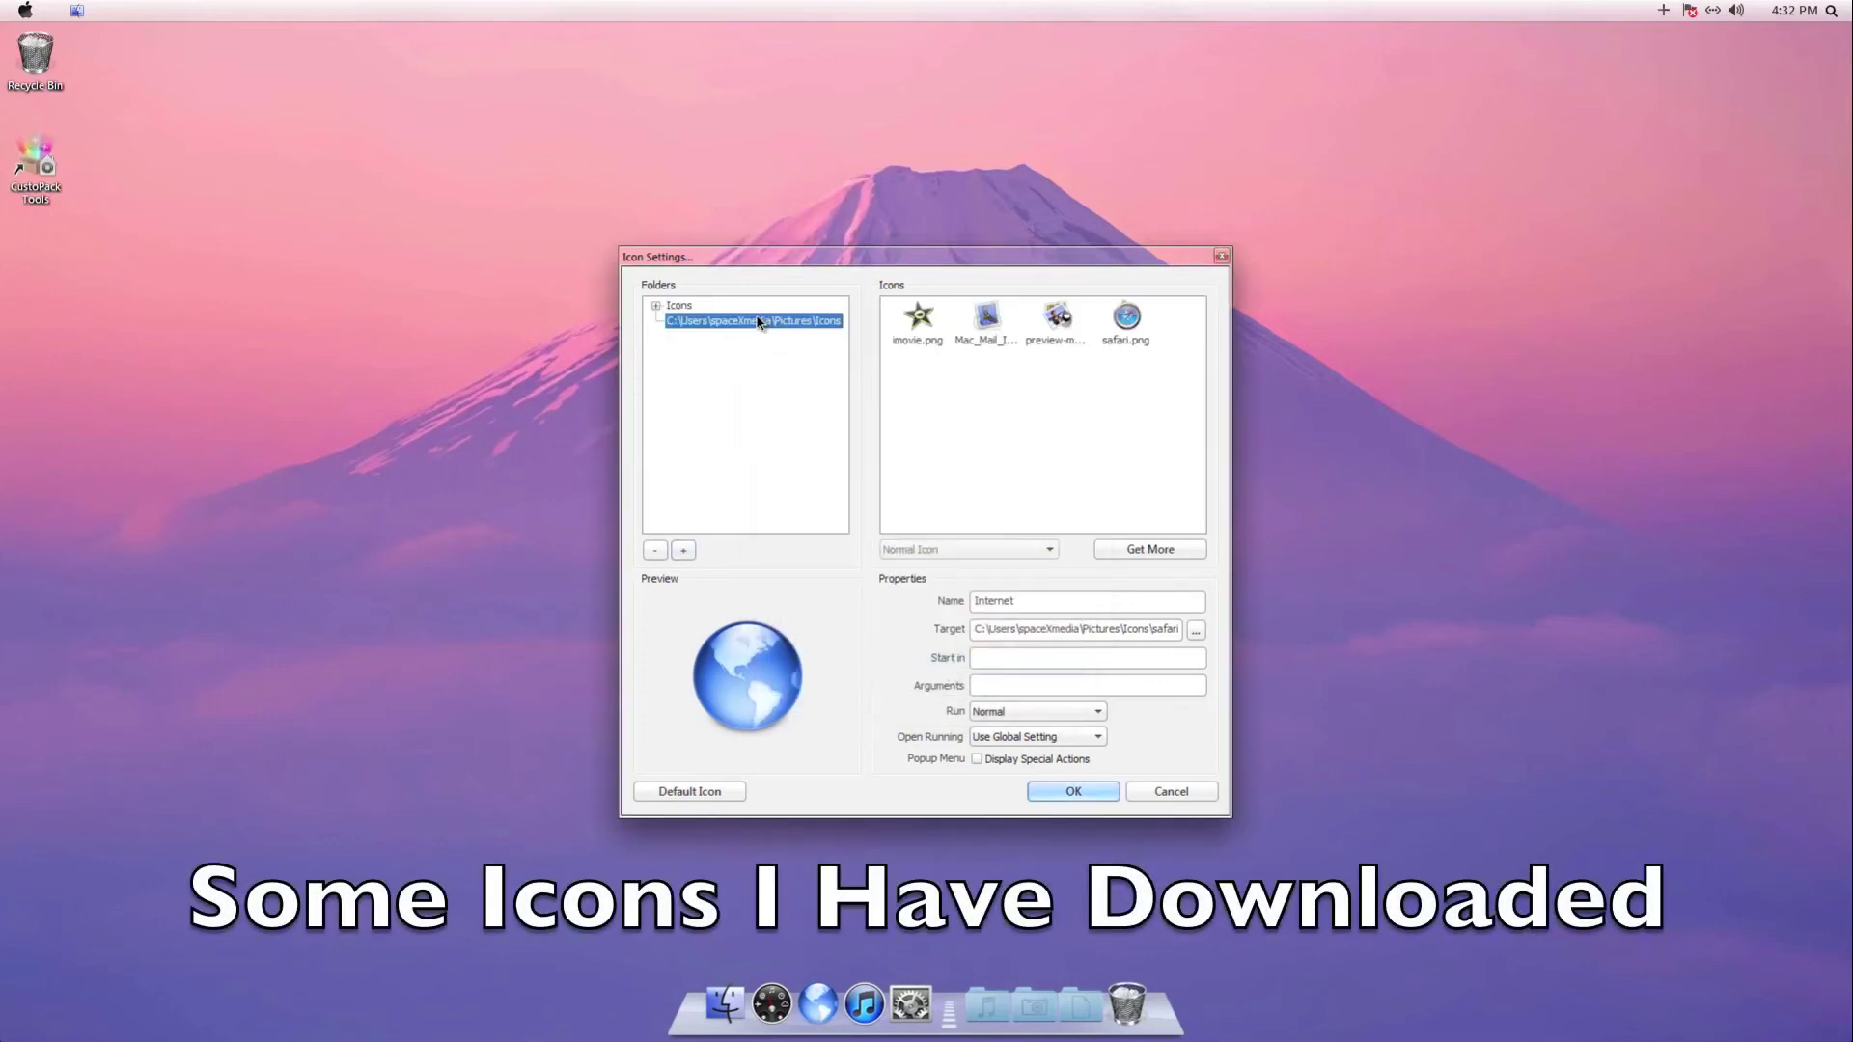
{"action": "left_click", "coordinate": [1127, 324]}
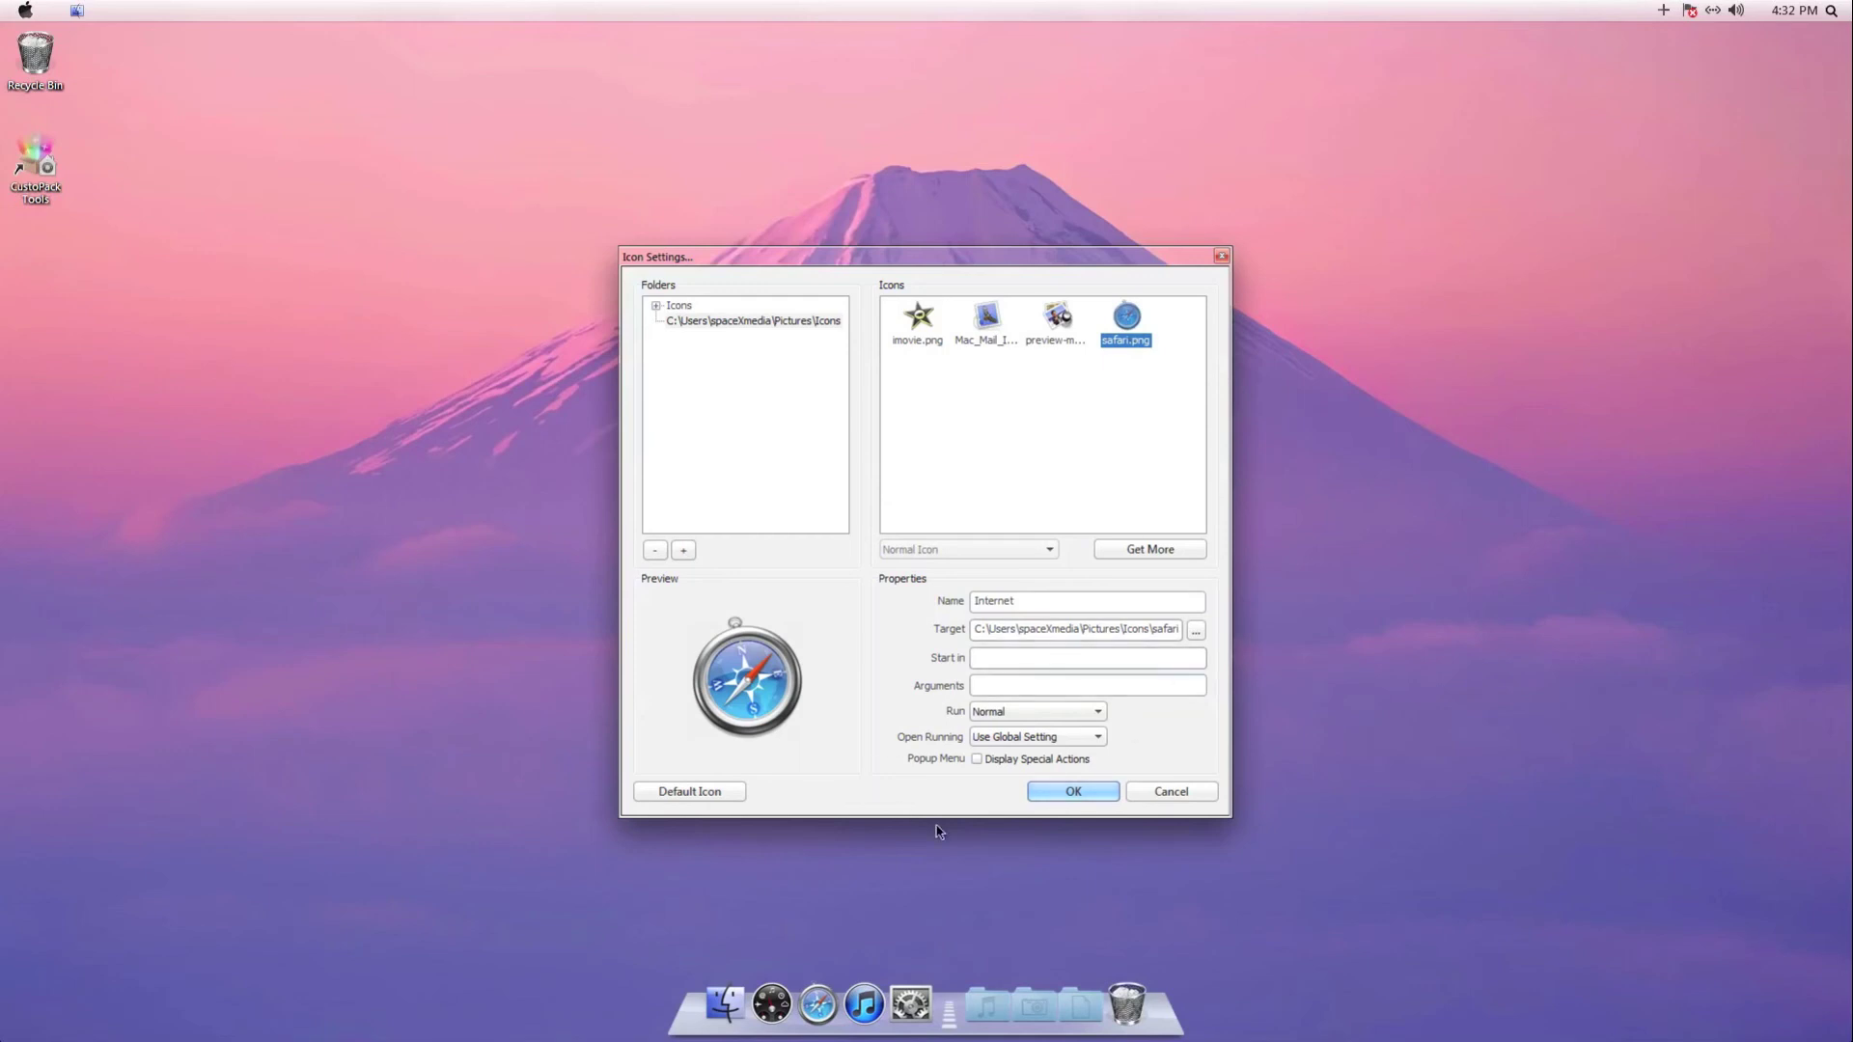
{"action": "left_click", "coordinate": [1072, 791]}
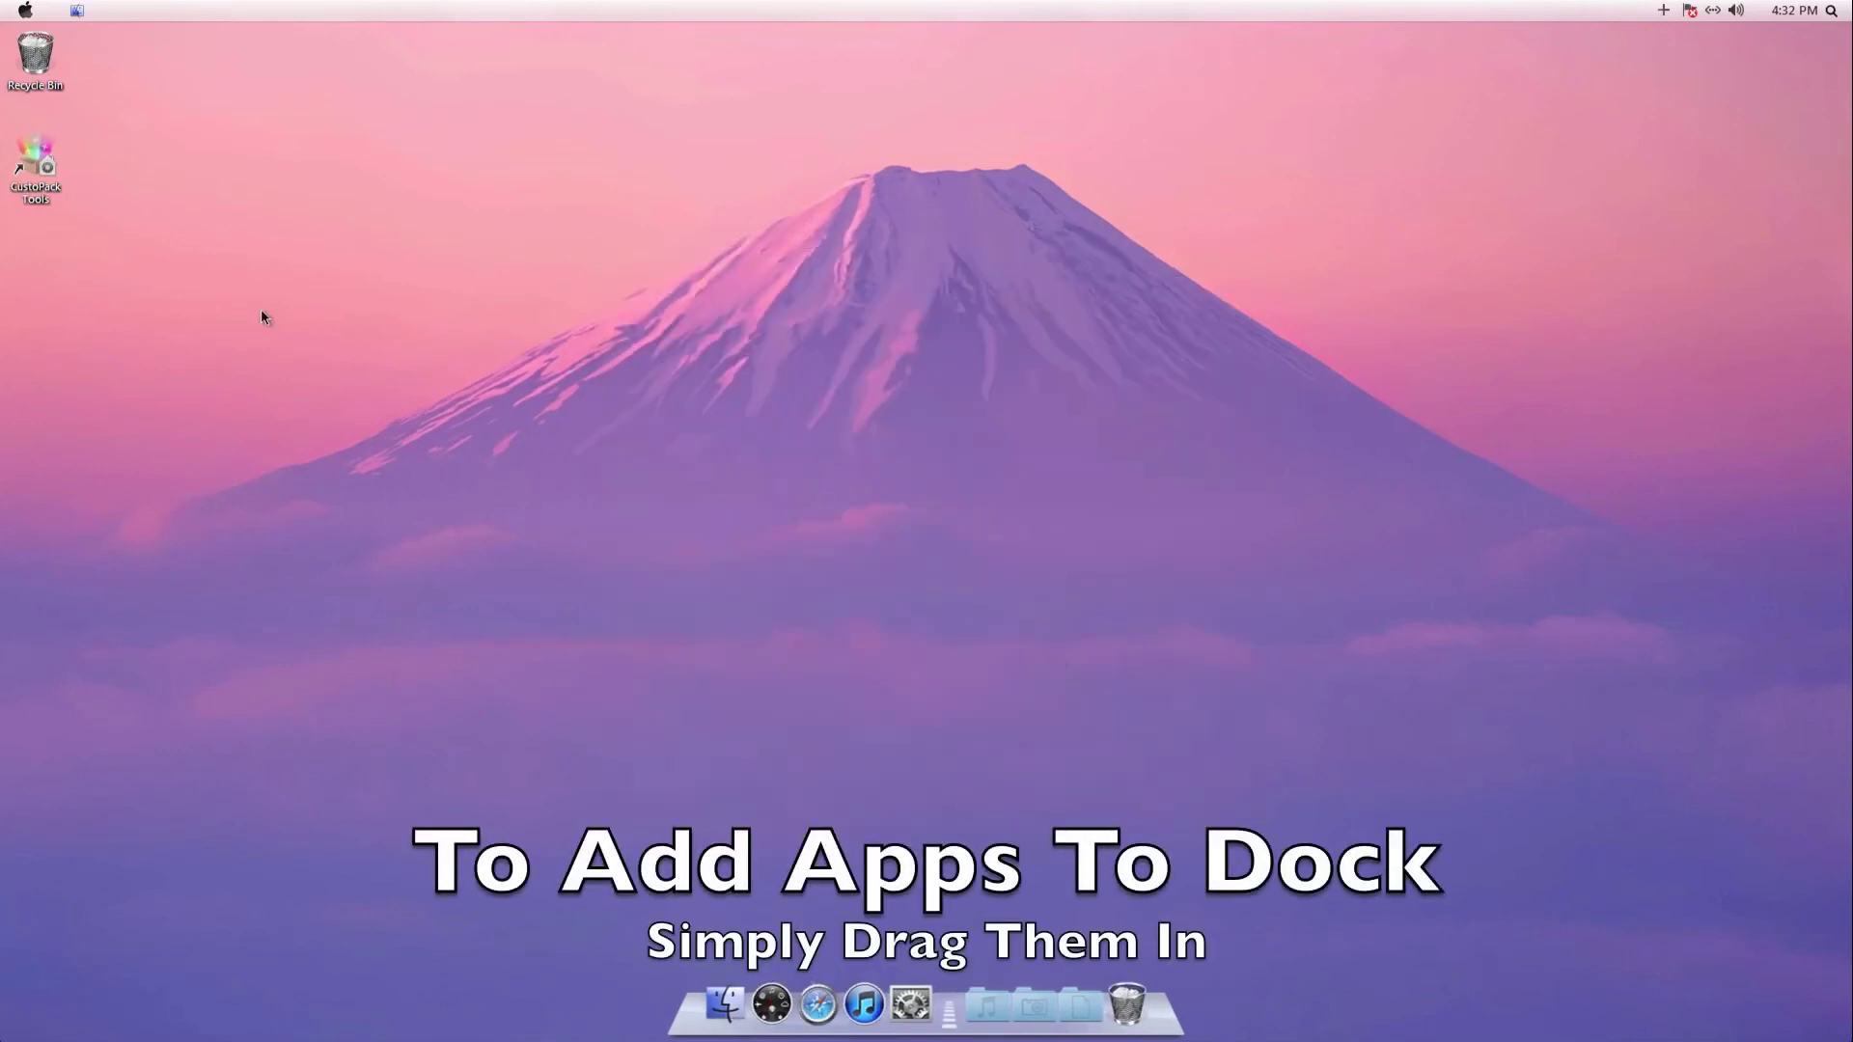
- Add Windows Live Mail beside the Safari icon and Windows Live Movie Maker beside iTunes in the dock from the programs list
{"action": "left_click", "coordinate": [26, 12]}
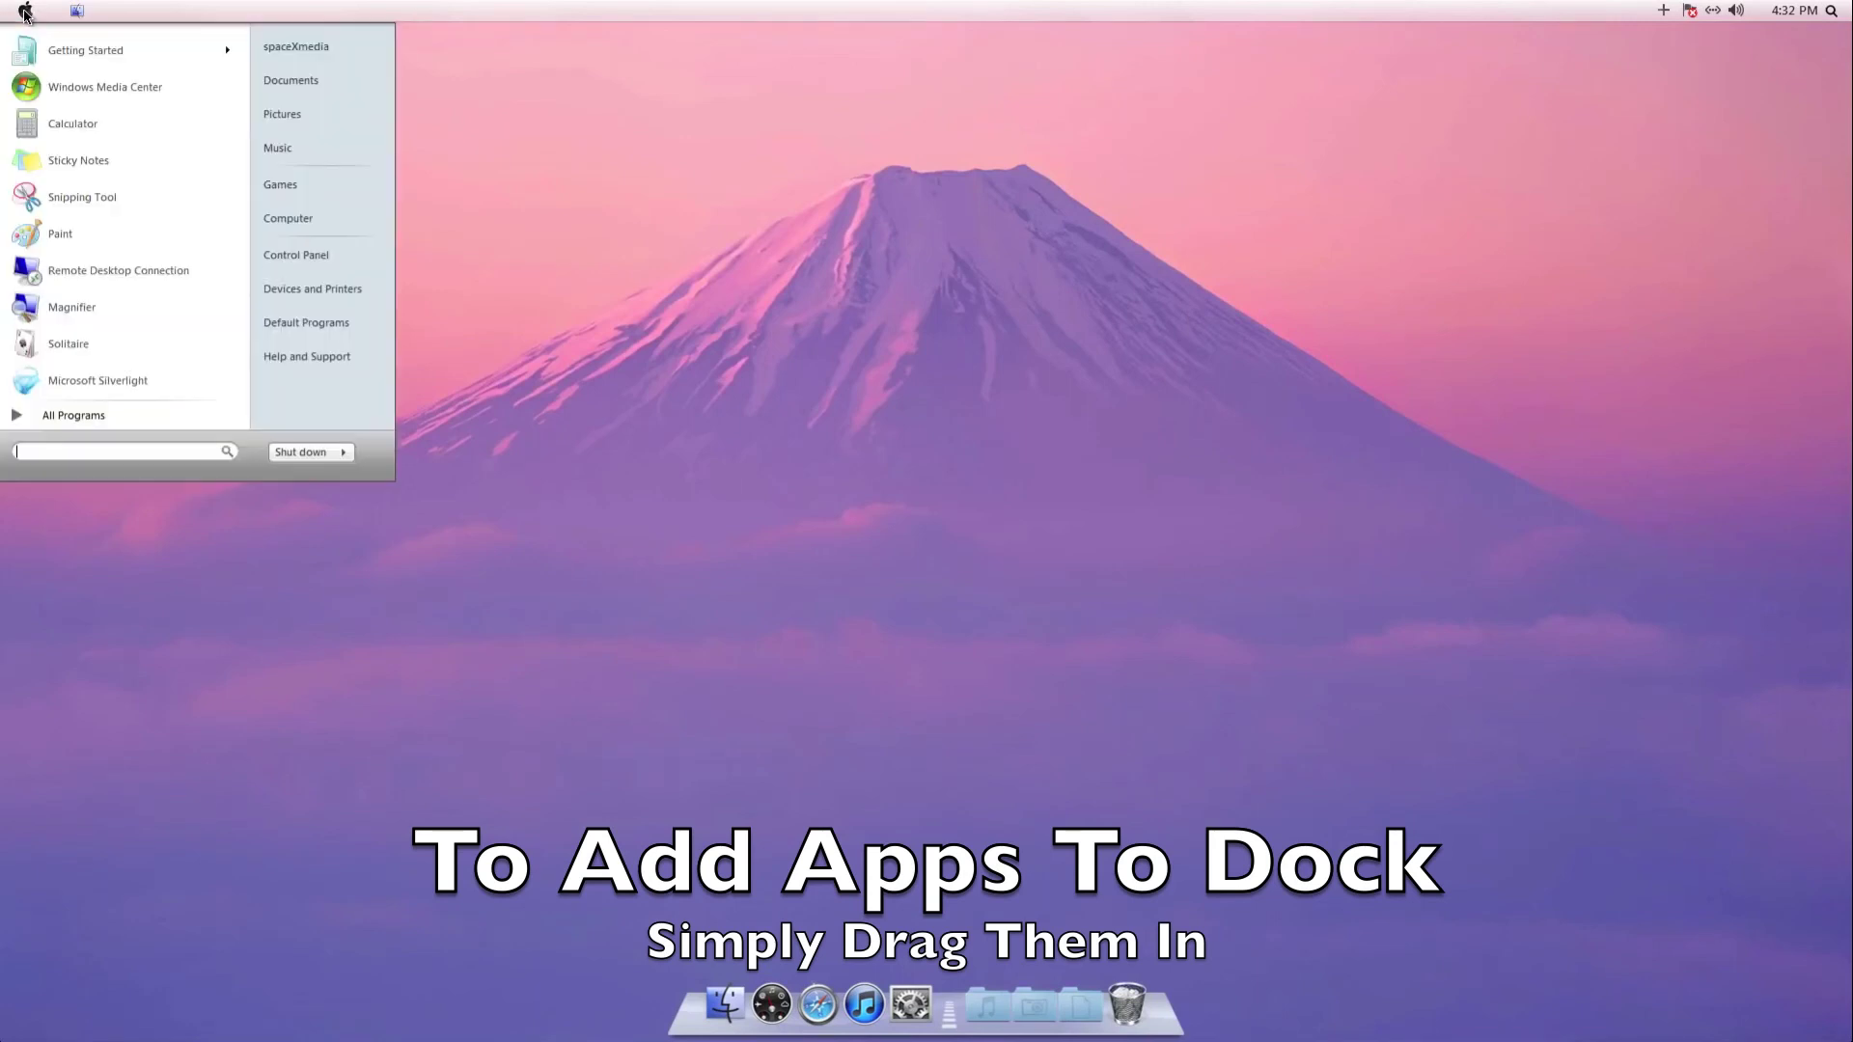
{"action": "left_click", "coordinate": [73, 415]}
{"action": "left_click_drag", "start_coordinate": [85, 185], "coordinate": [789, 994]}
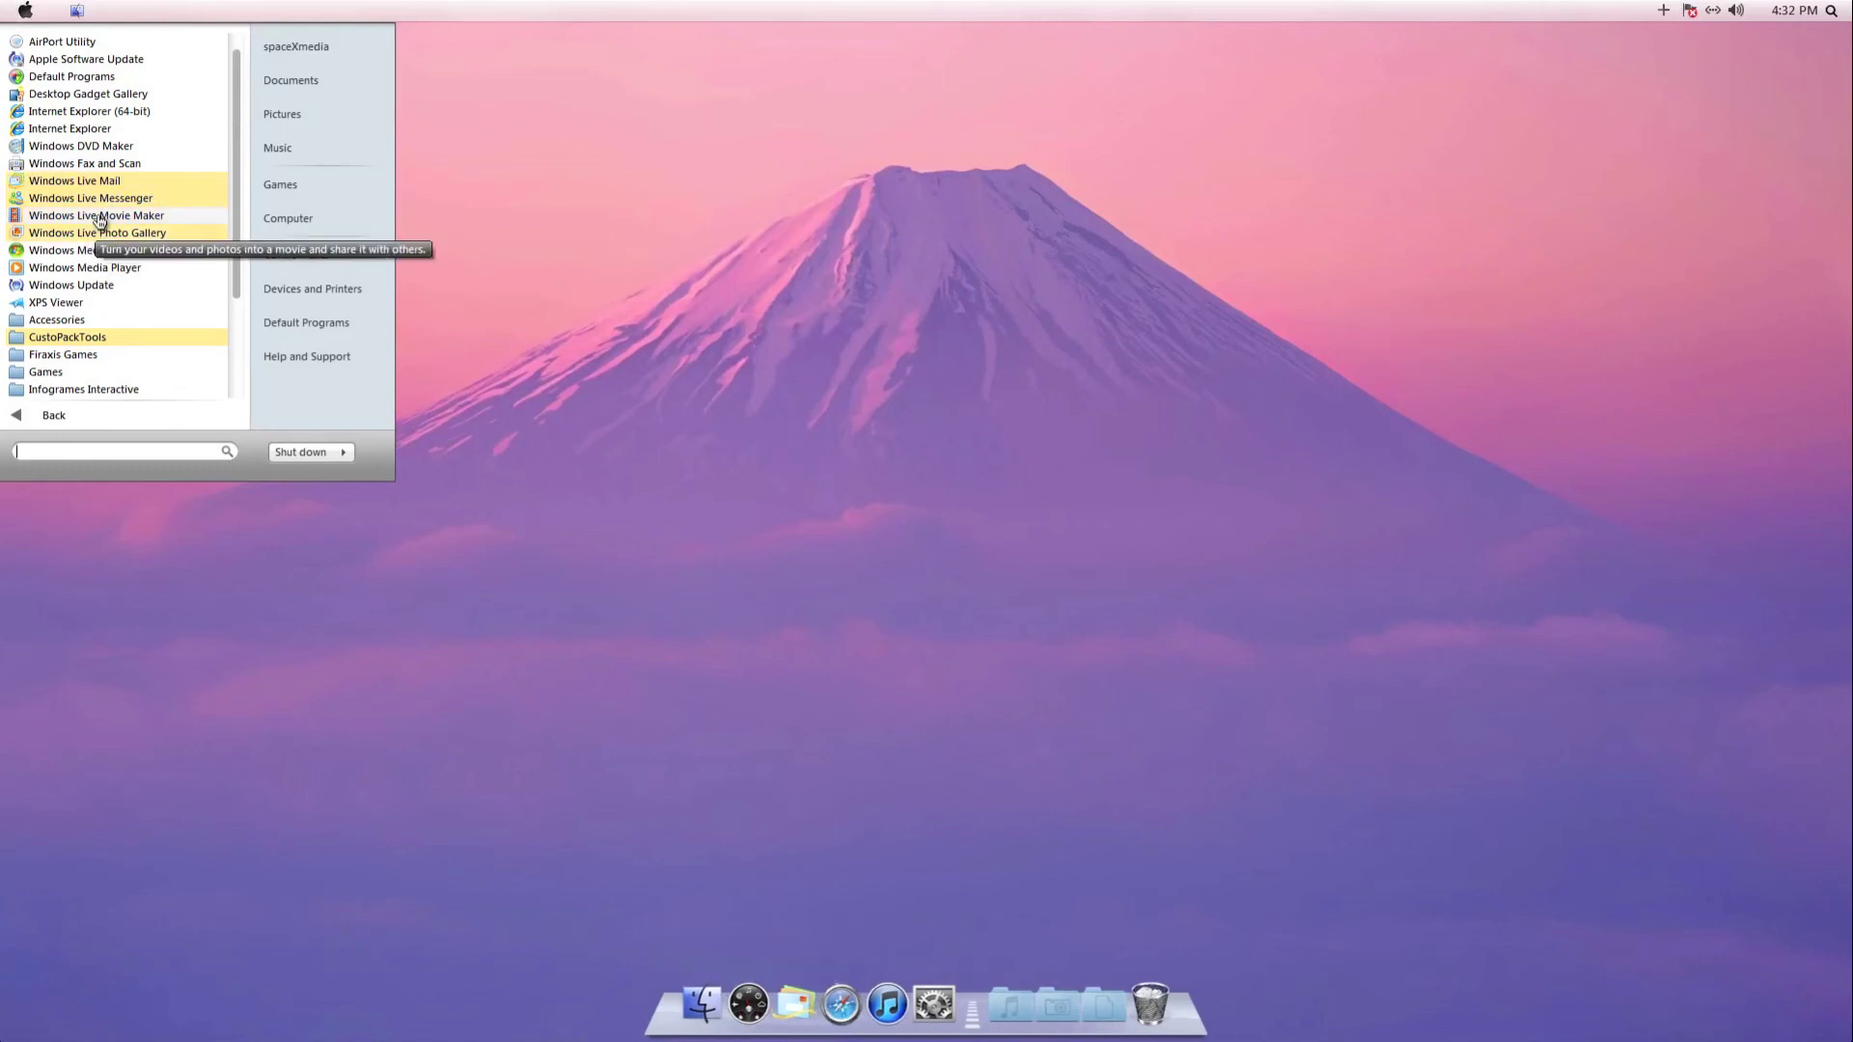
{"action": "left_click_drag", "start_coordinate": [99, 221], "coordinate": [951, 1004]}
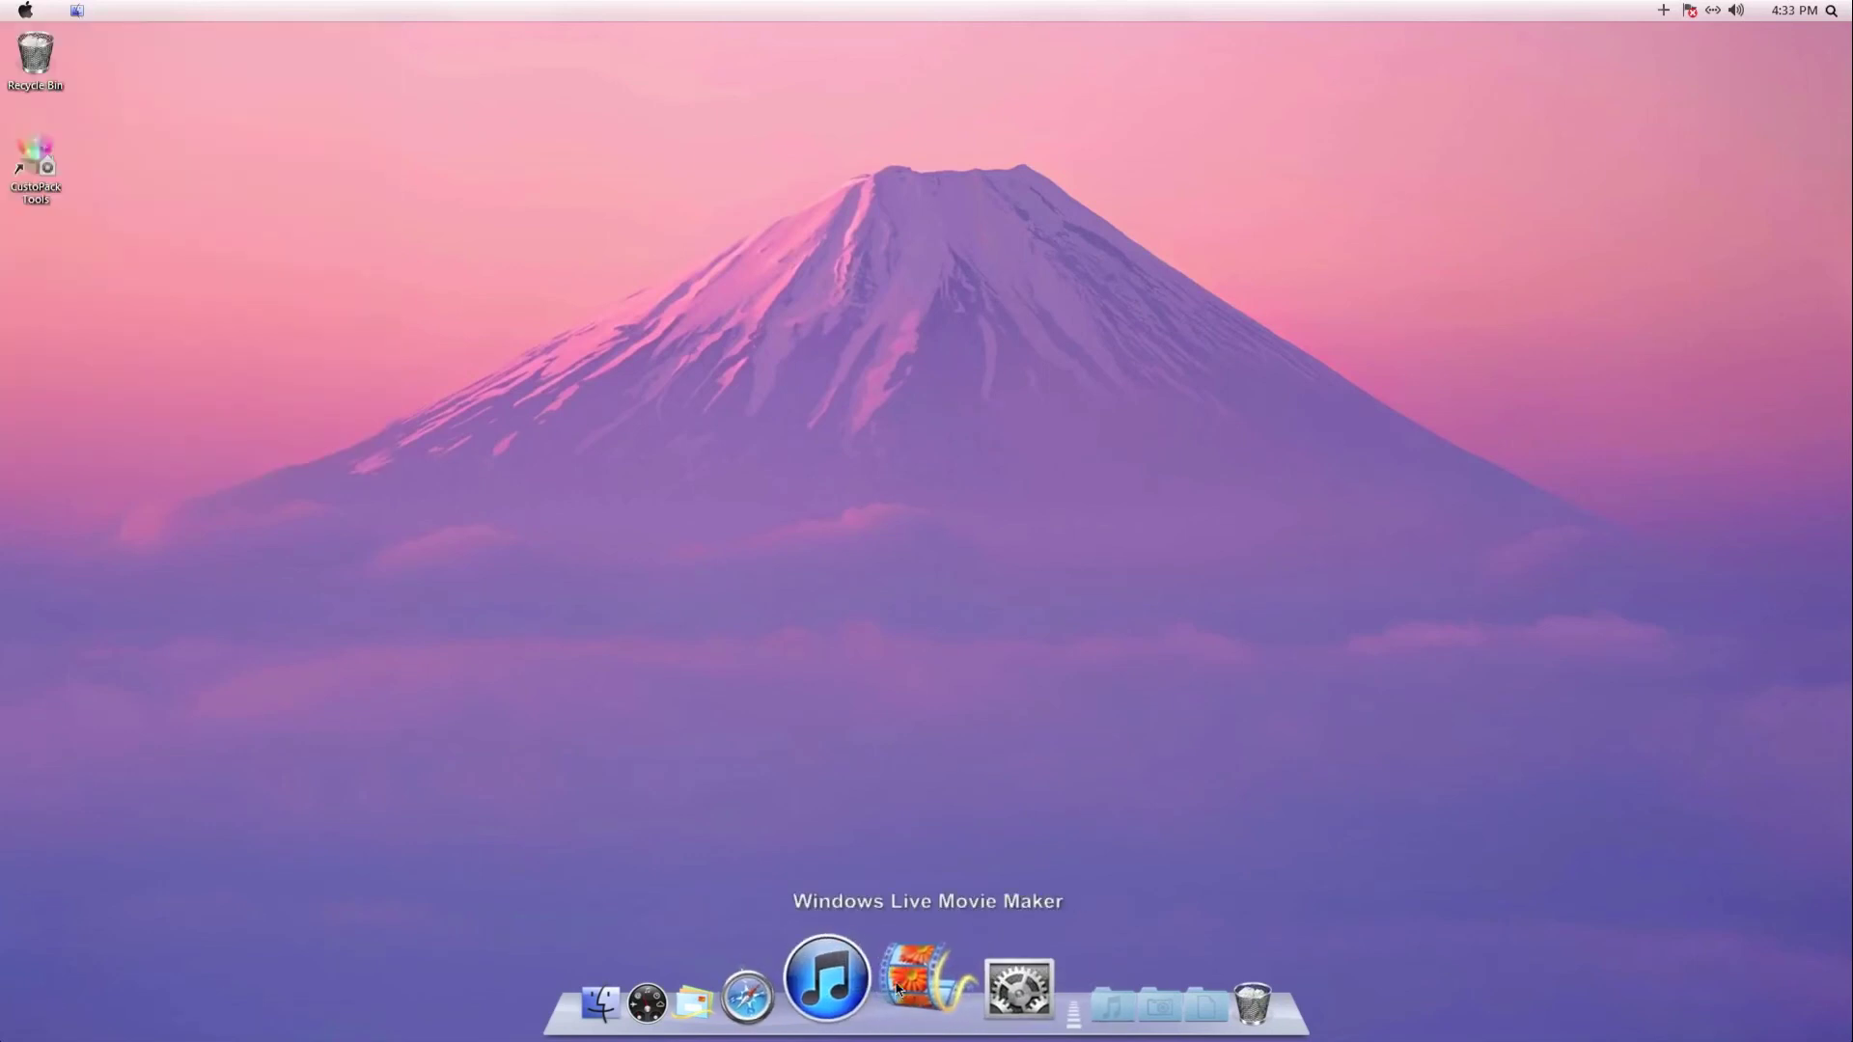
- Add Windows Live Photo Gallery to the dock between iTunes and Windows Live Movie Maker
{"action": "left_click", "coordinate": [25, 9]}
{"action": "left_click", "coordinate": [68, 413]}
{"action": "left_click_drag", "start_coordinate": [145, 216], "coordinate": [883, 1004]}
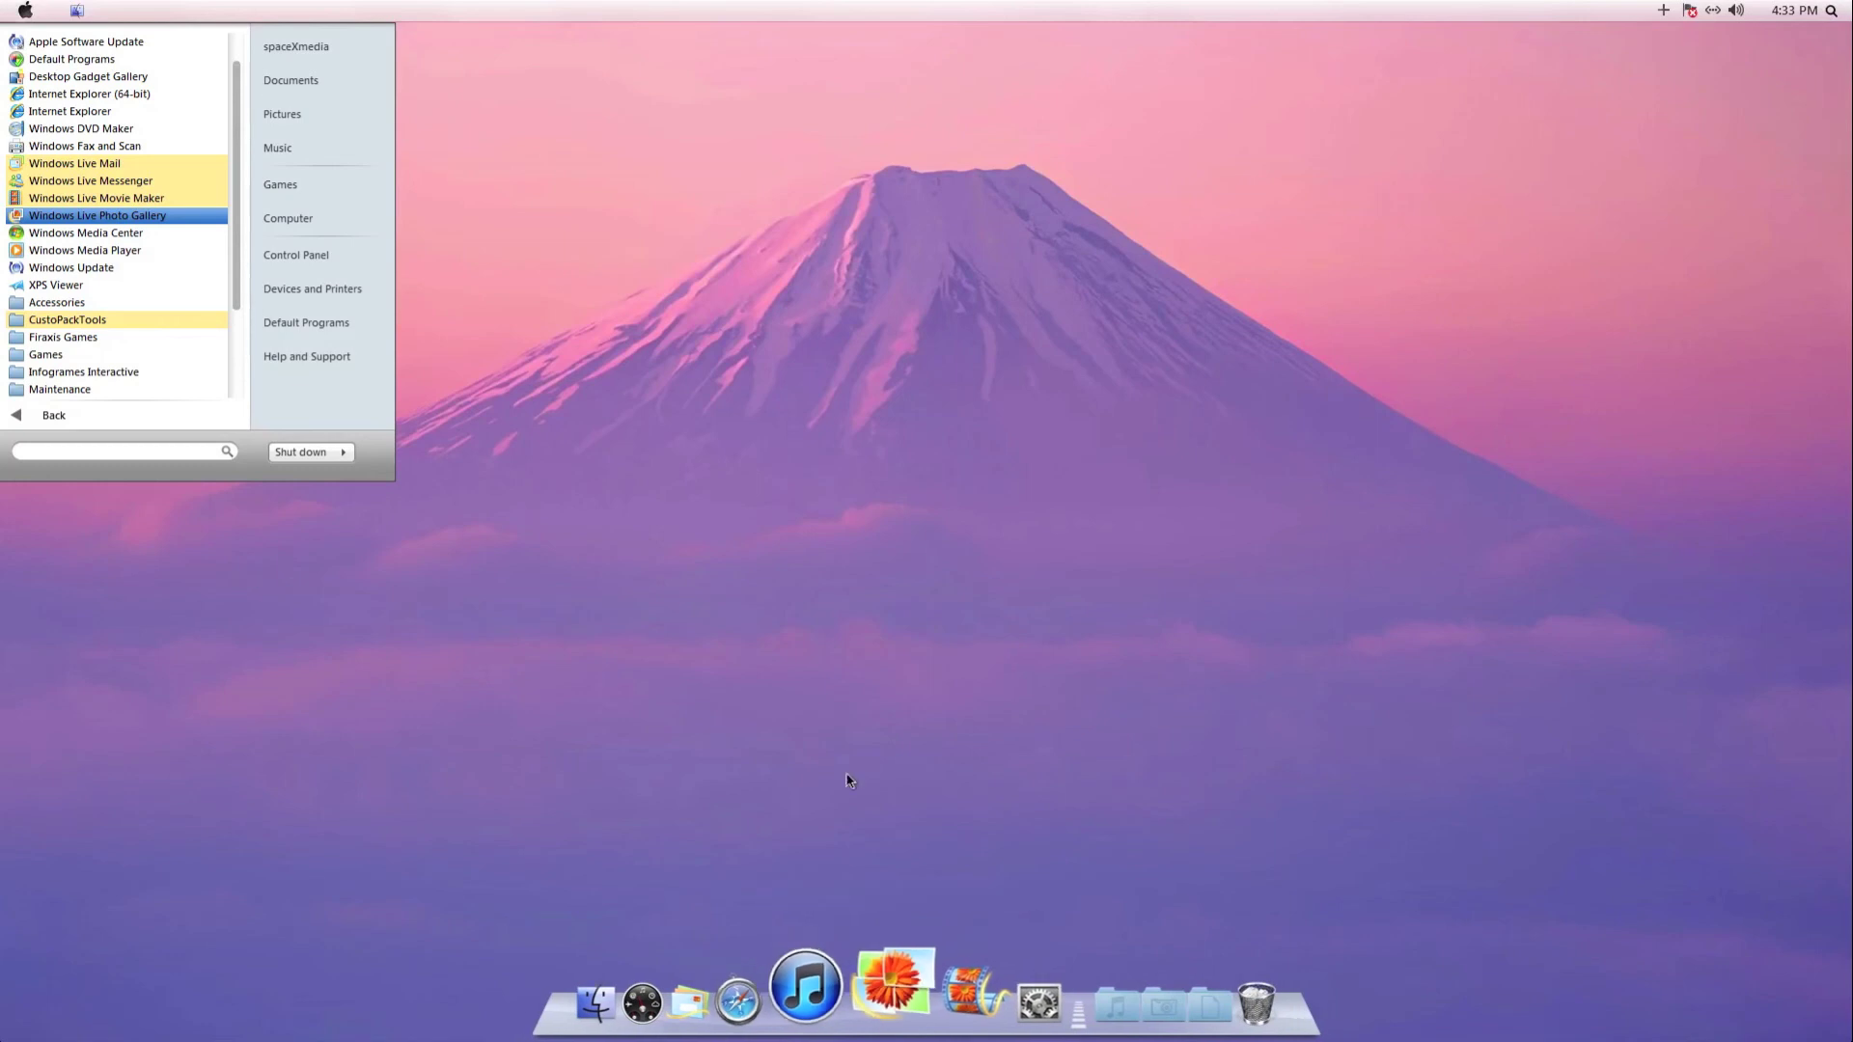
{"action": "left_click", "coordinate": [669, 675]}
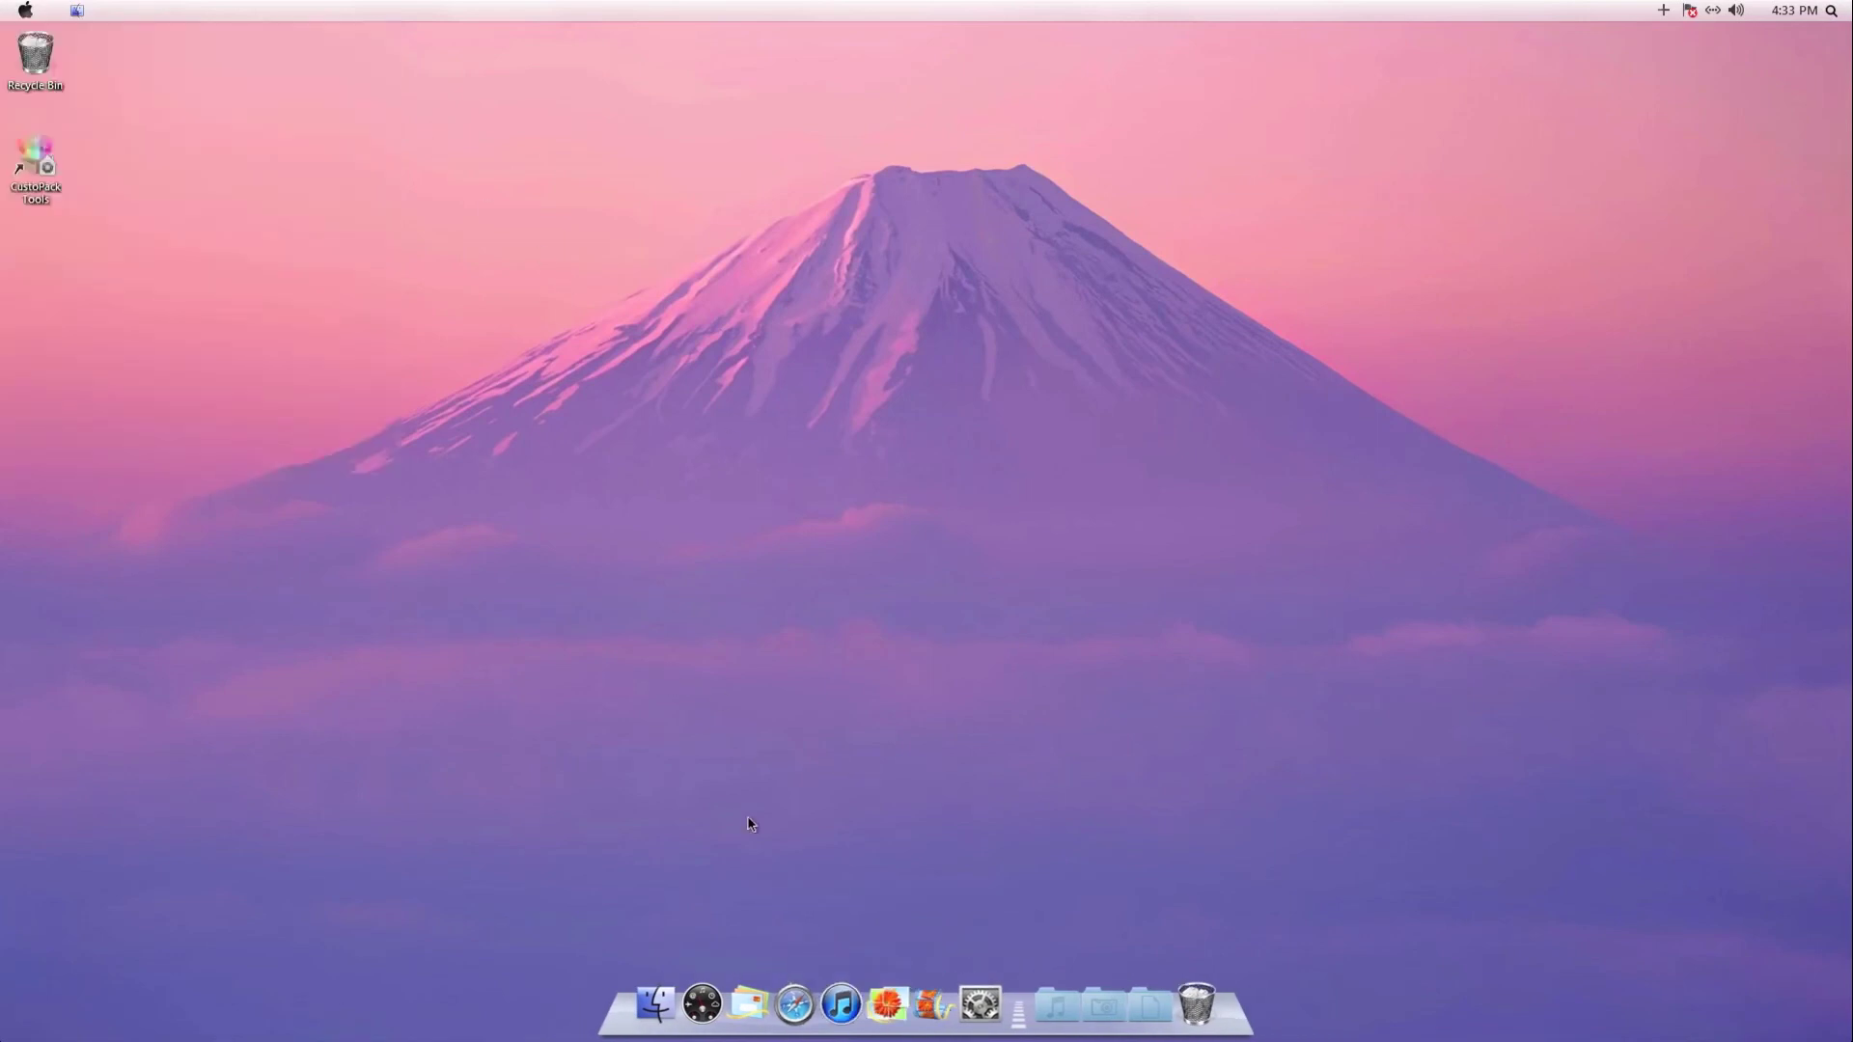
- Change the Windows Live Mail dock icon to the Mac Mail image from the Icons folder in Pictures
{"action": "right_click", "coordinate": [753, 1004]}
{"action": "left_click", "coordinate": [849, 831]}
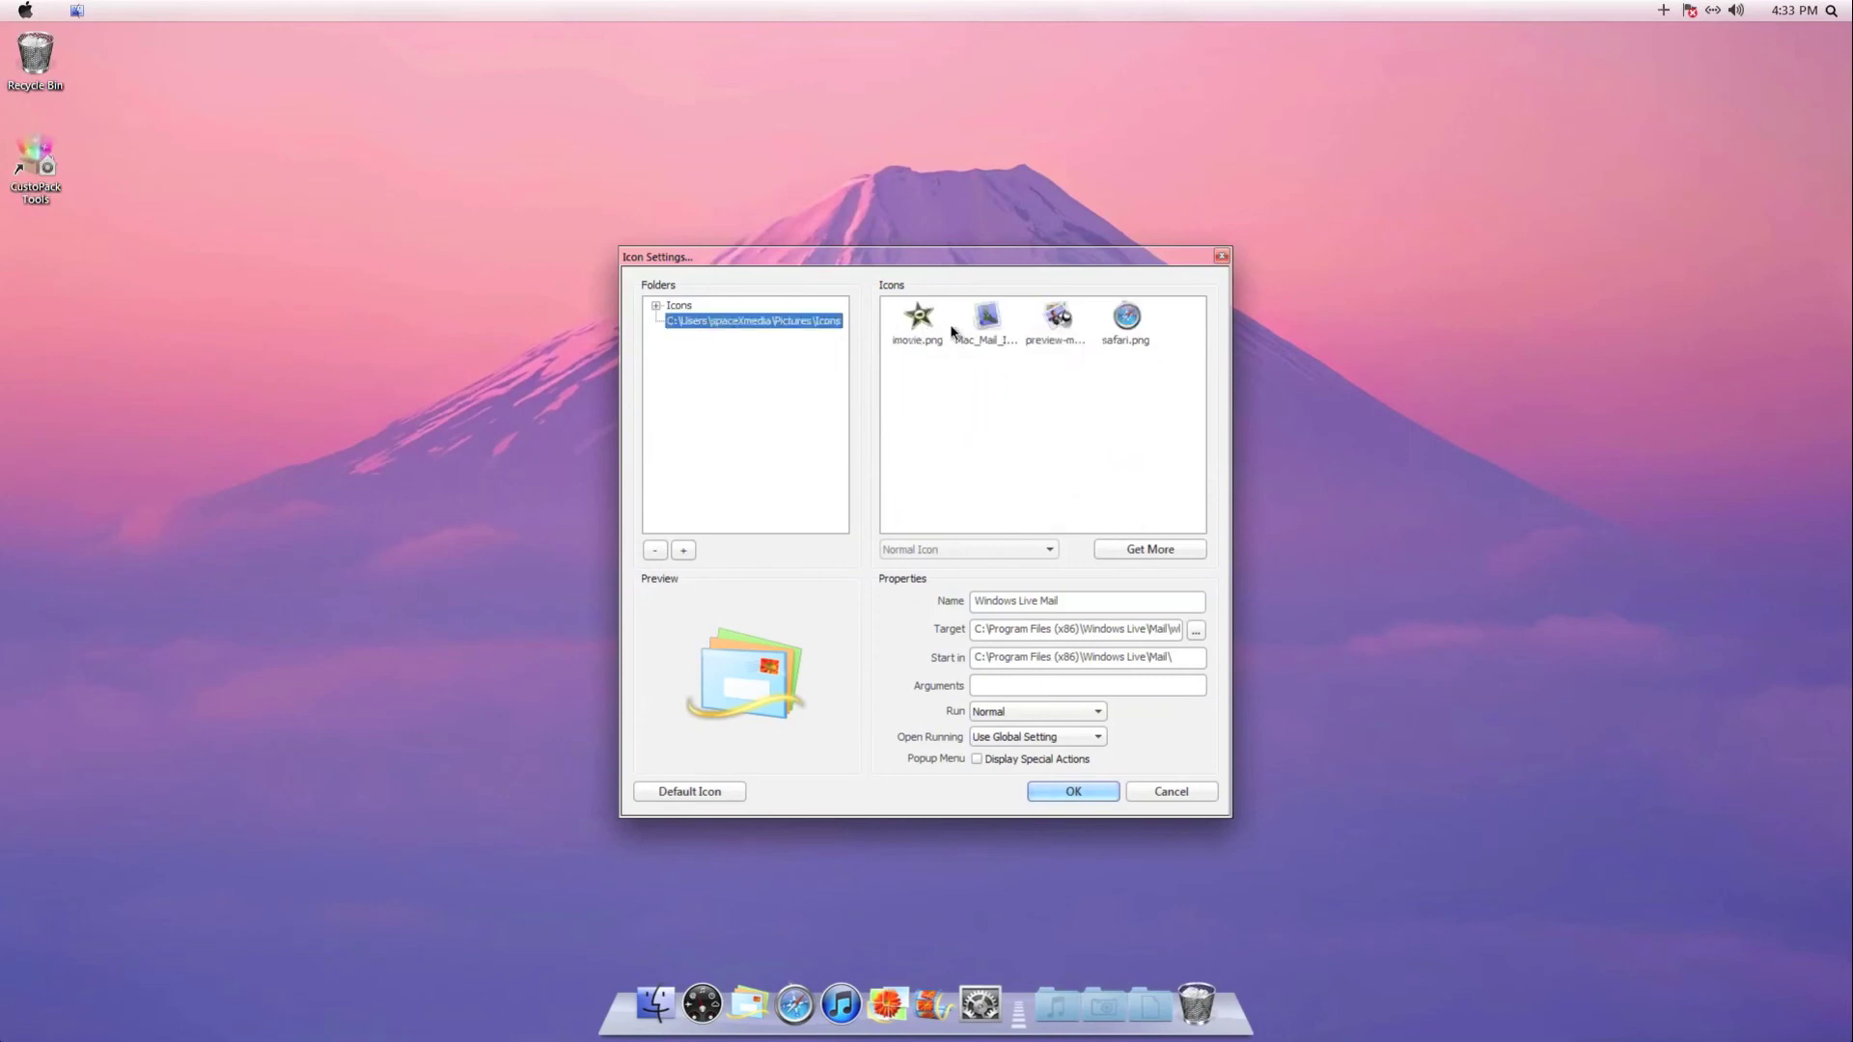
{"action": "left_click", "coordinate": [987, 322]}
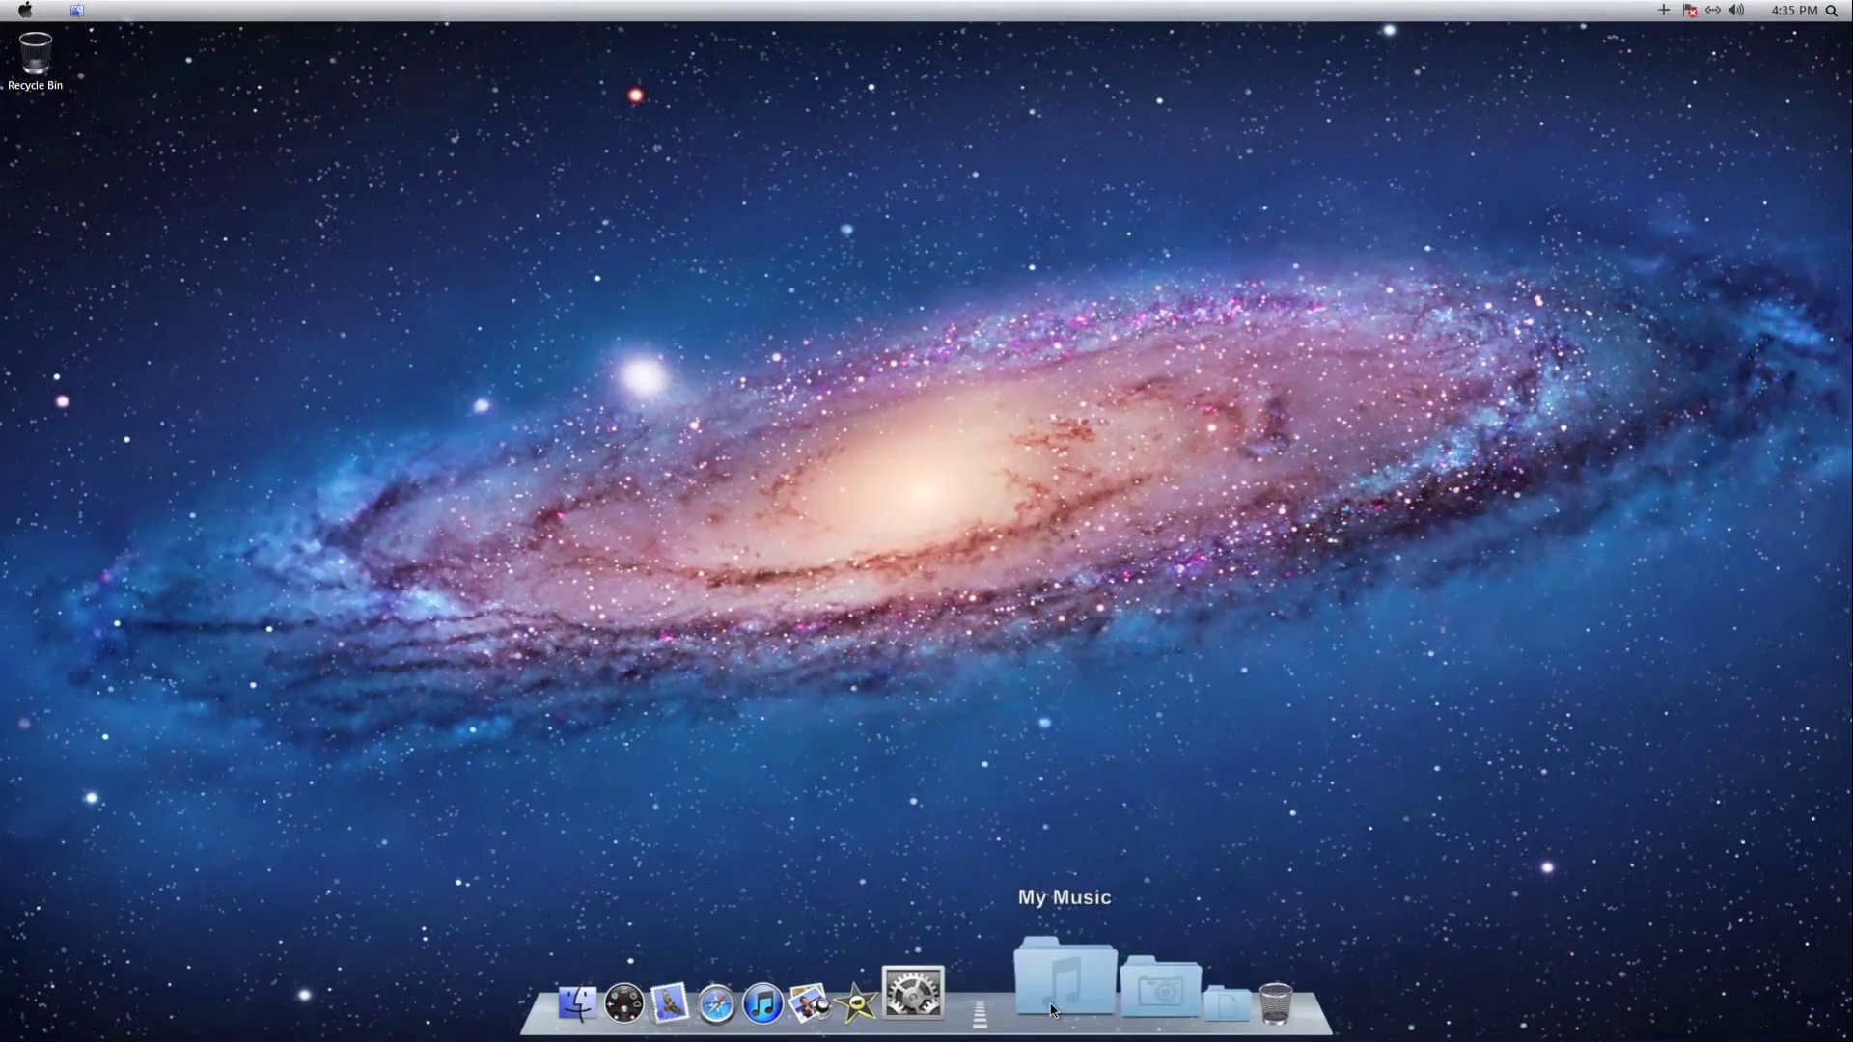
- Open the My Music folder from the dock and browse to Downloads, Recent Places and Libraries
{"action": "left_click", "coordinate": [1058, 1007]}
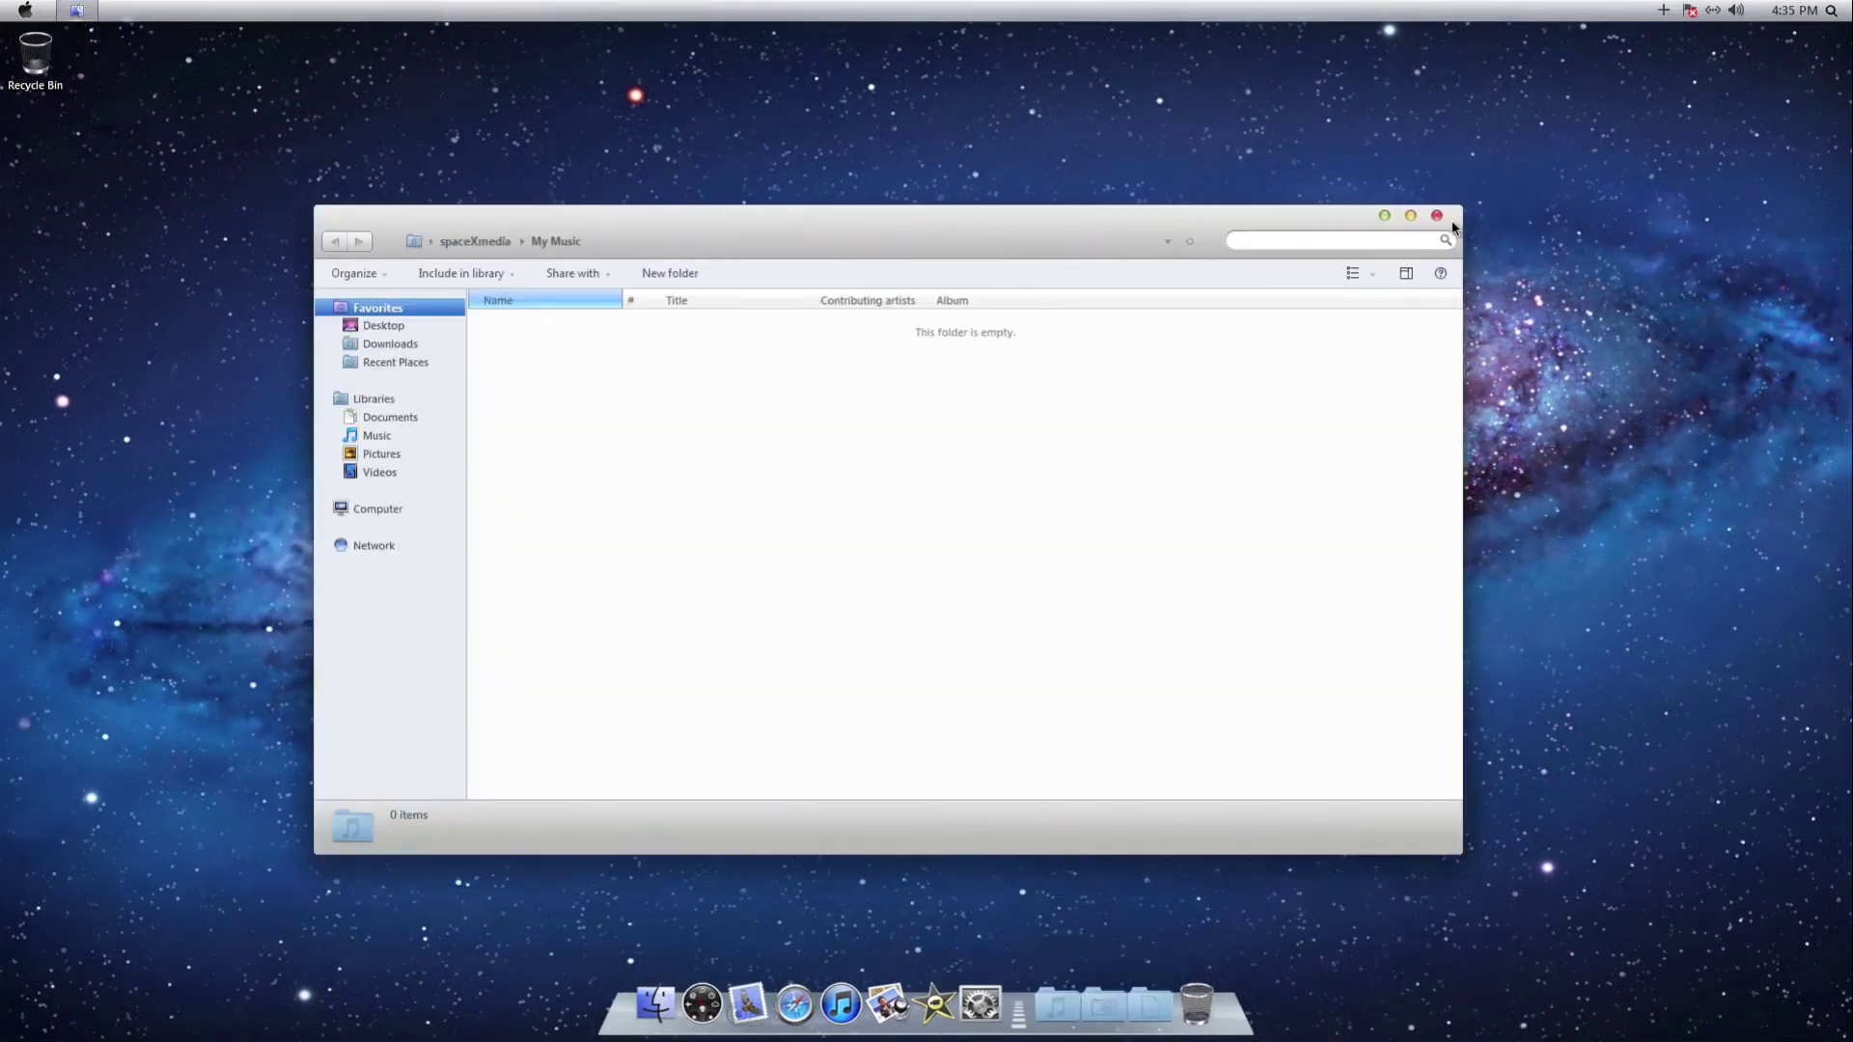
{"action": "left_click", "coordinate": [386, 344]}
{"action": "left_click", "coordinate": [391, 364]}
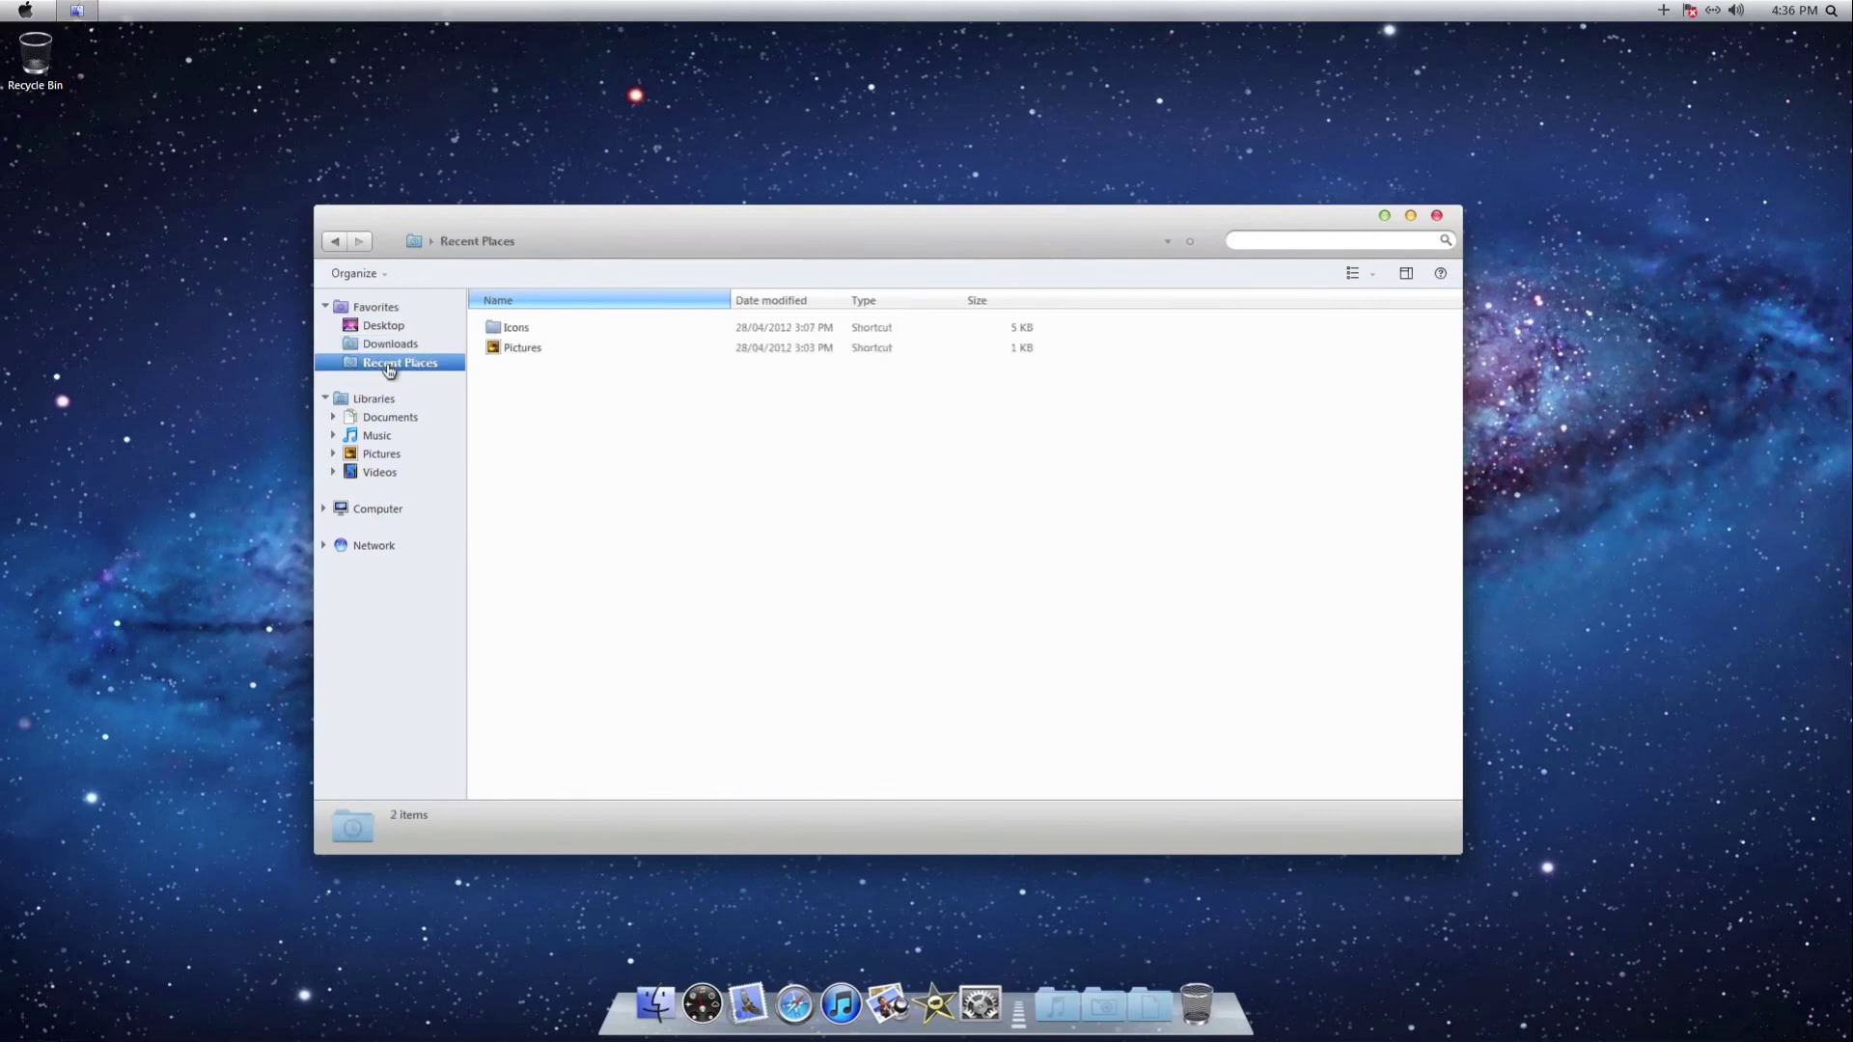
{"action": "left_click", "coordinate": [376, 399]}
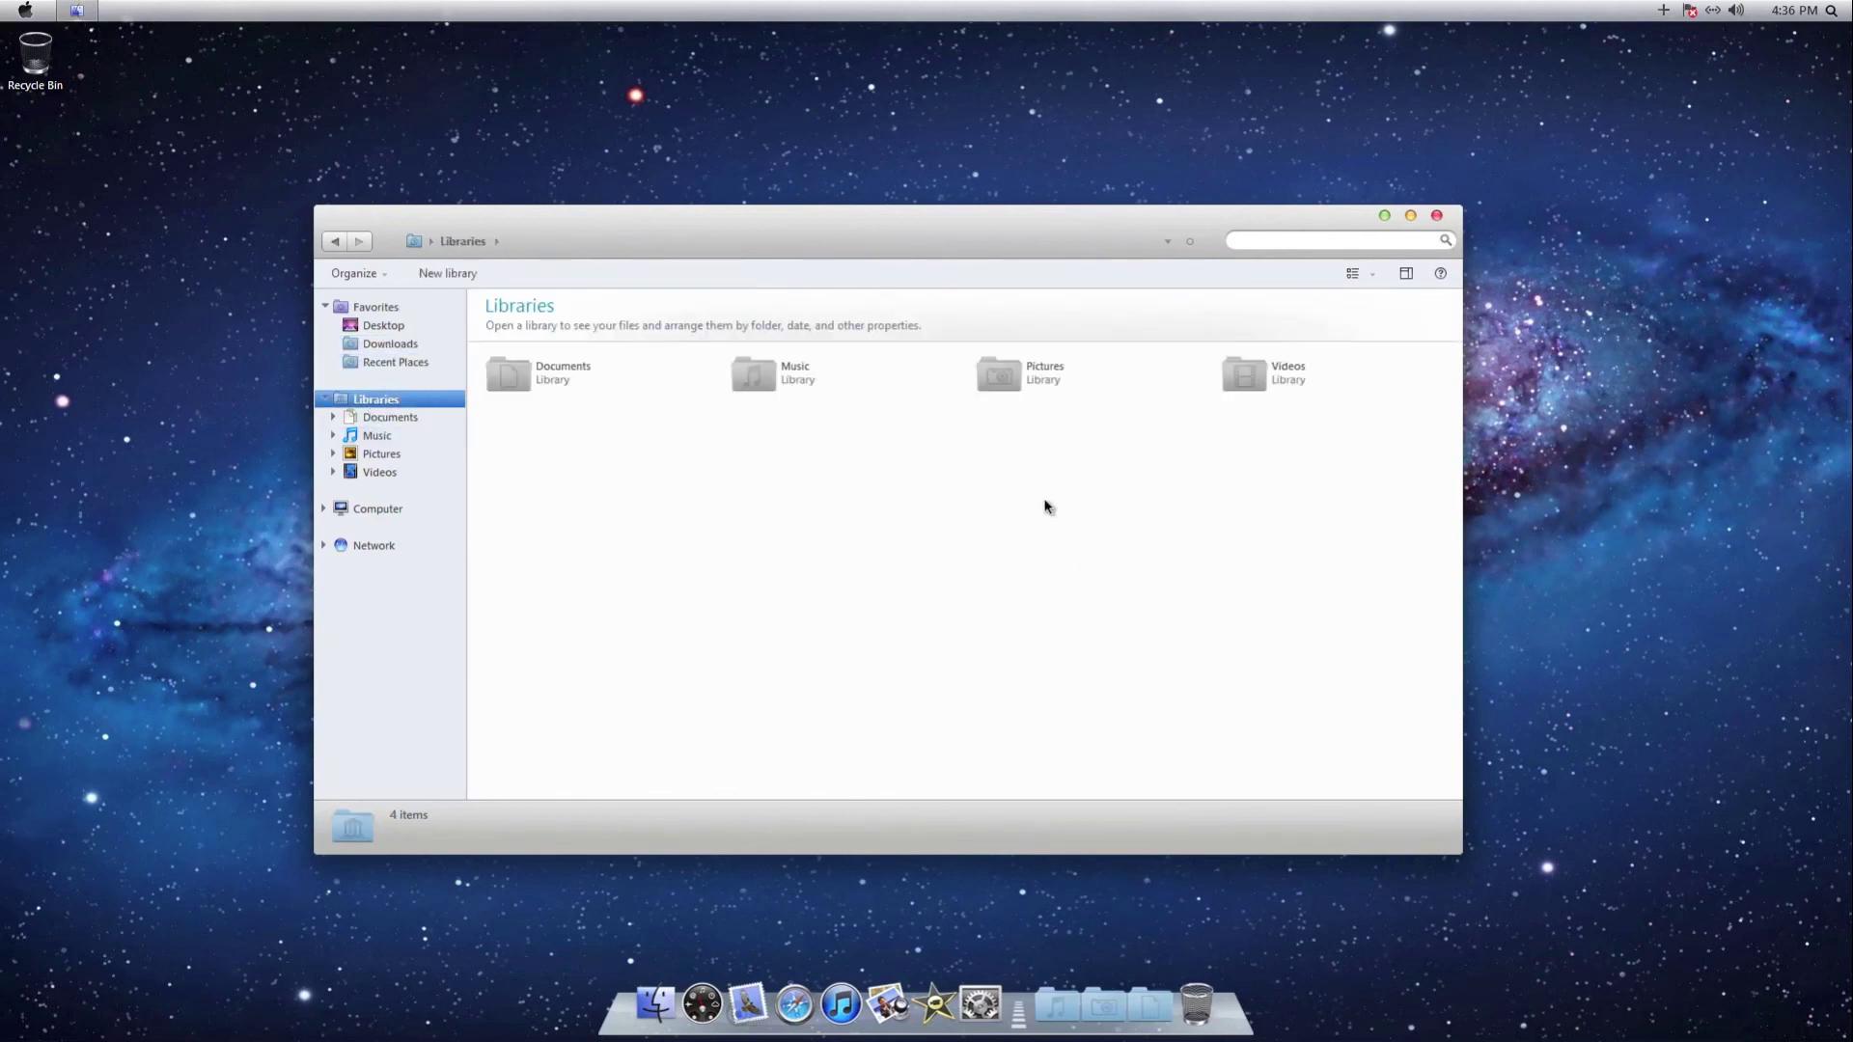
- Try large icons in the Libraries window and set its view to medium icons
{"action": "left_click", "coordinate": [1371, 275]}
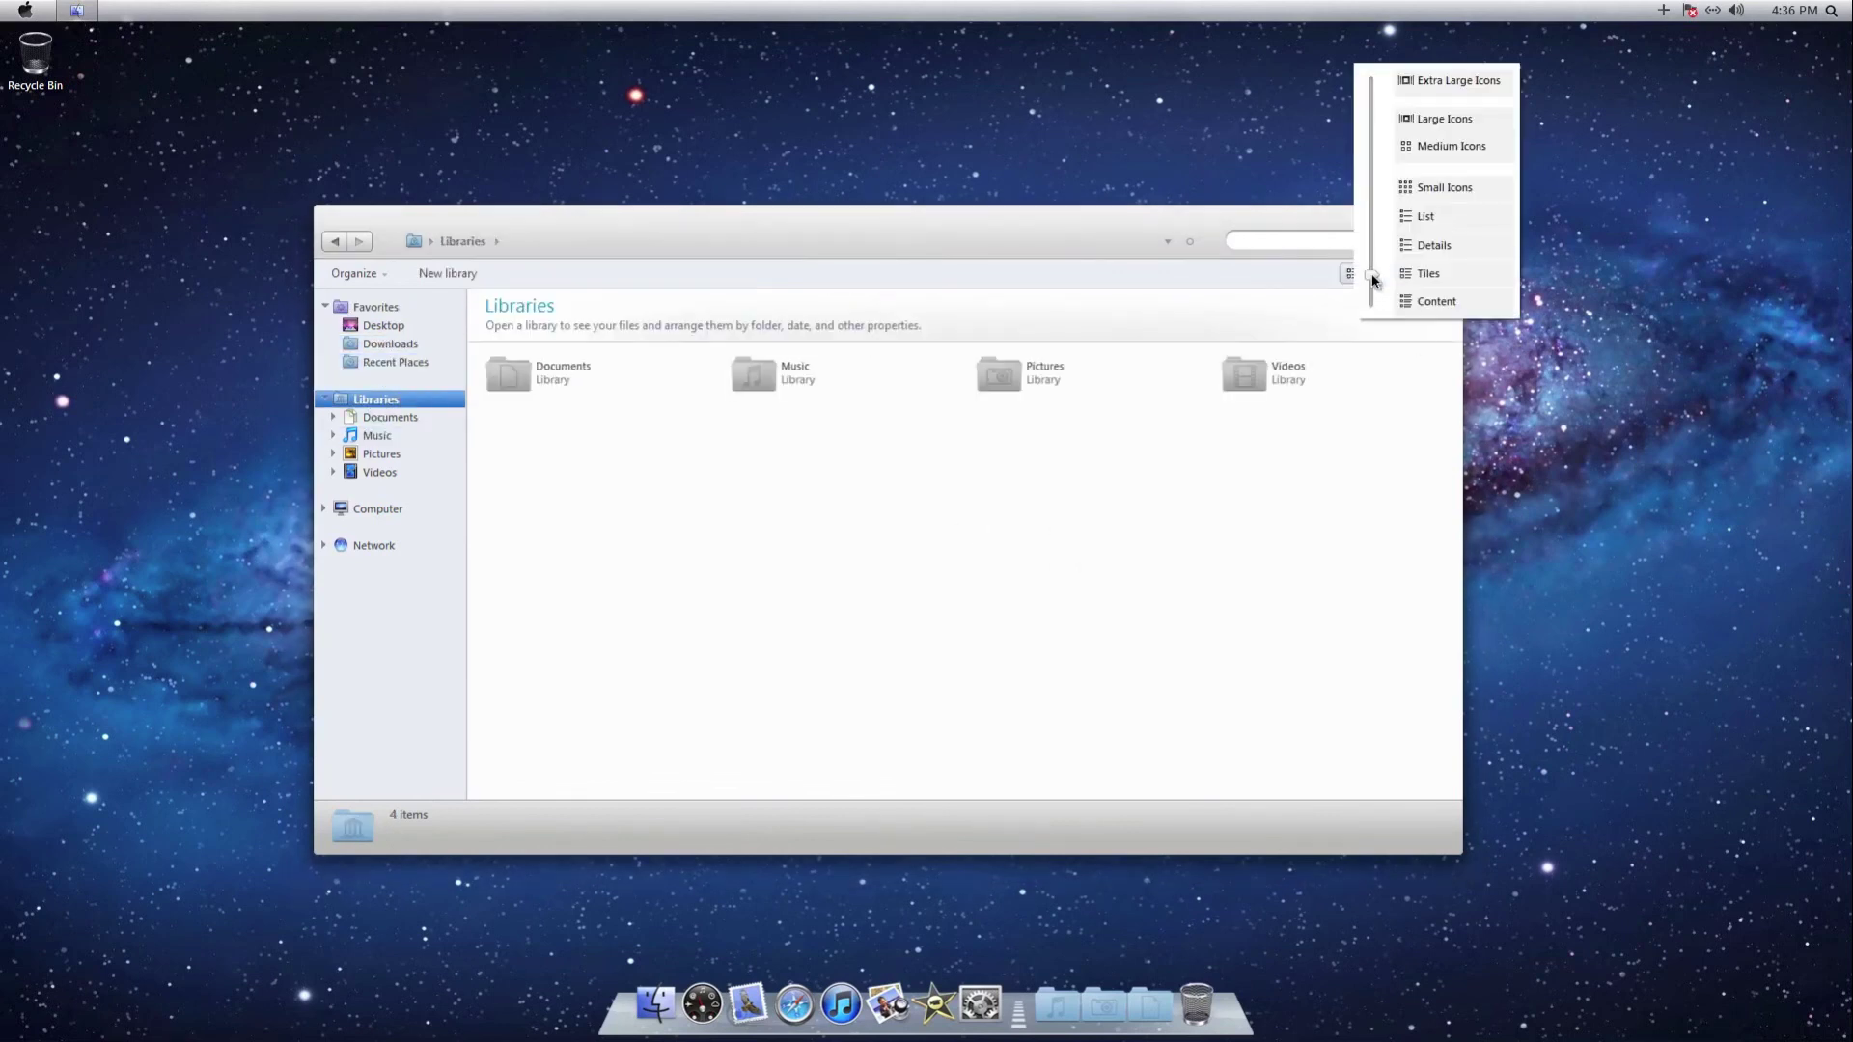
{"action": "left_click", "coordinate": [1438, 123]}
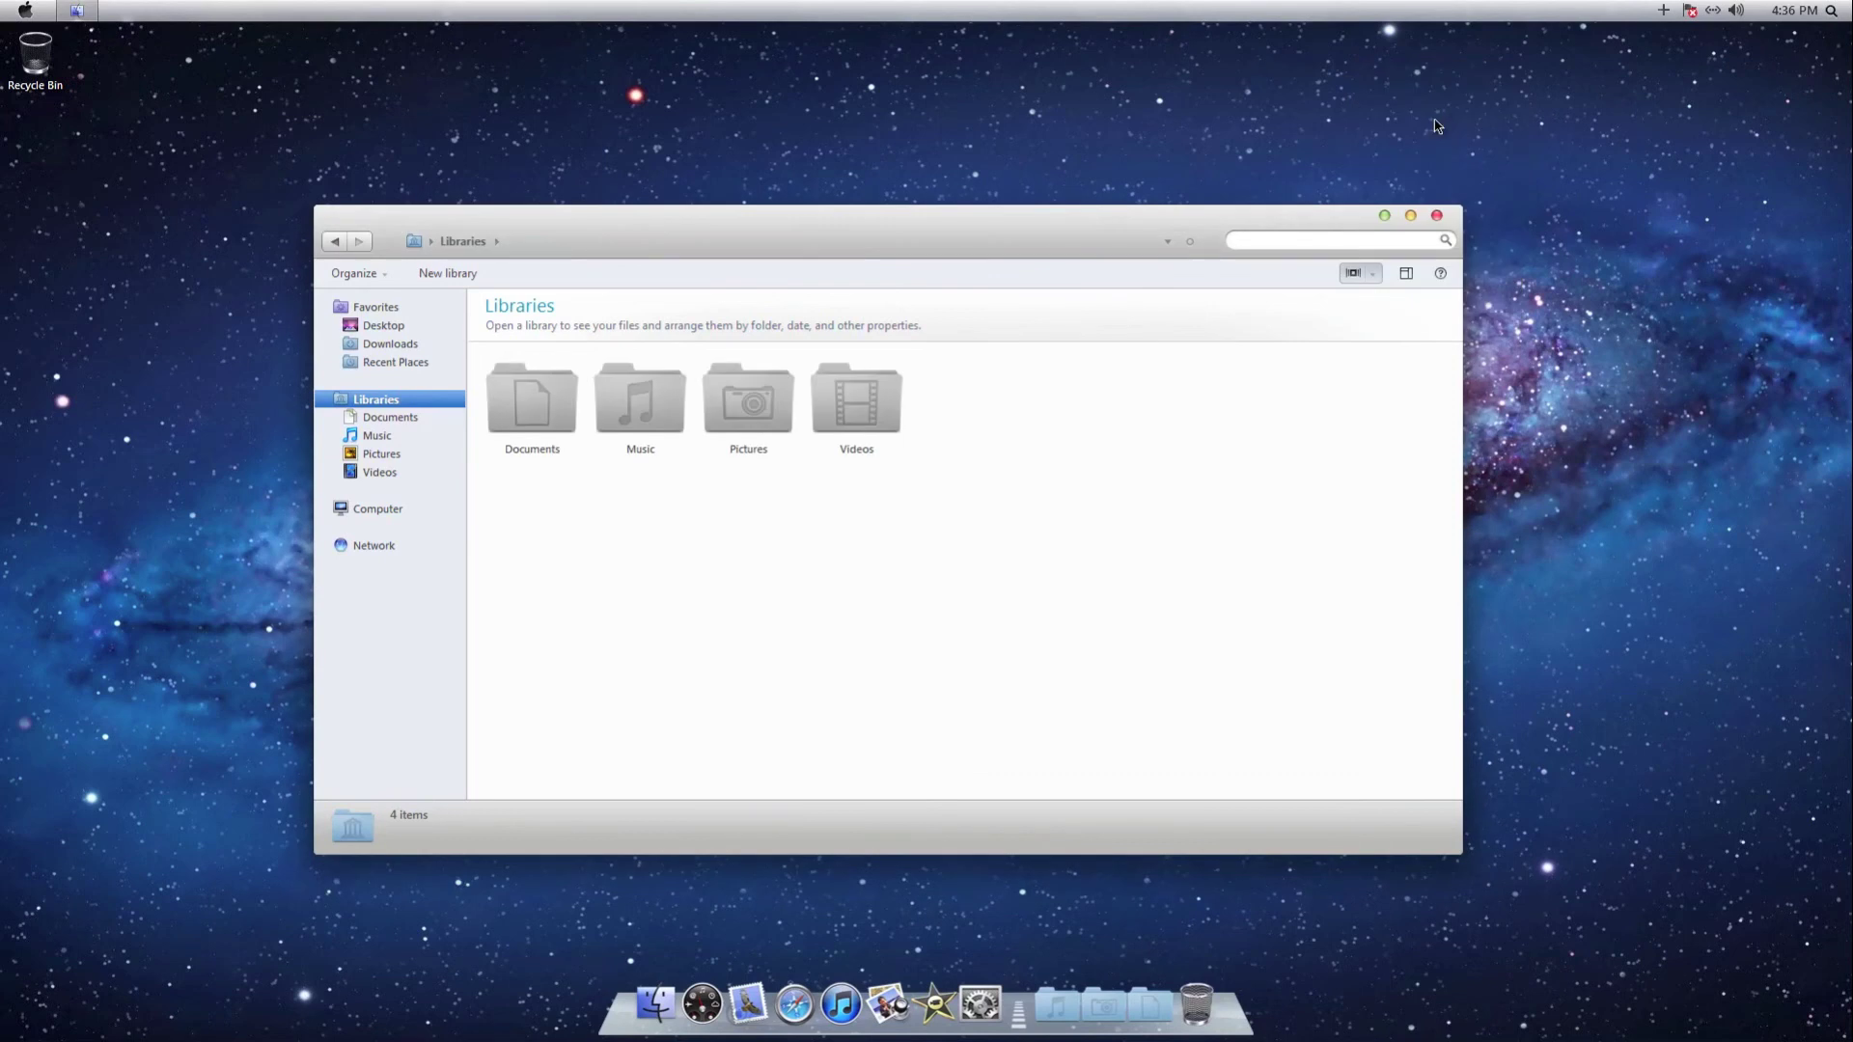
{"action": "left_click", "coordinate": [1381, 276]}
{"action": "left_click", "coordinate": [1438, 298]}
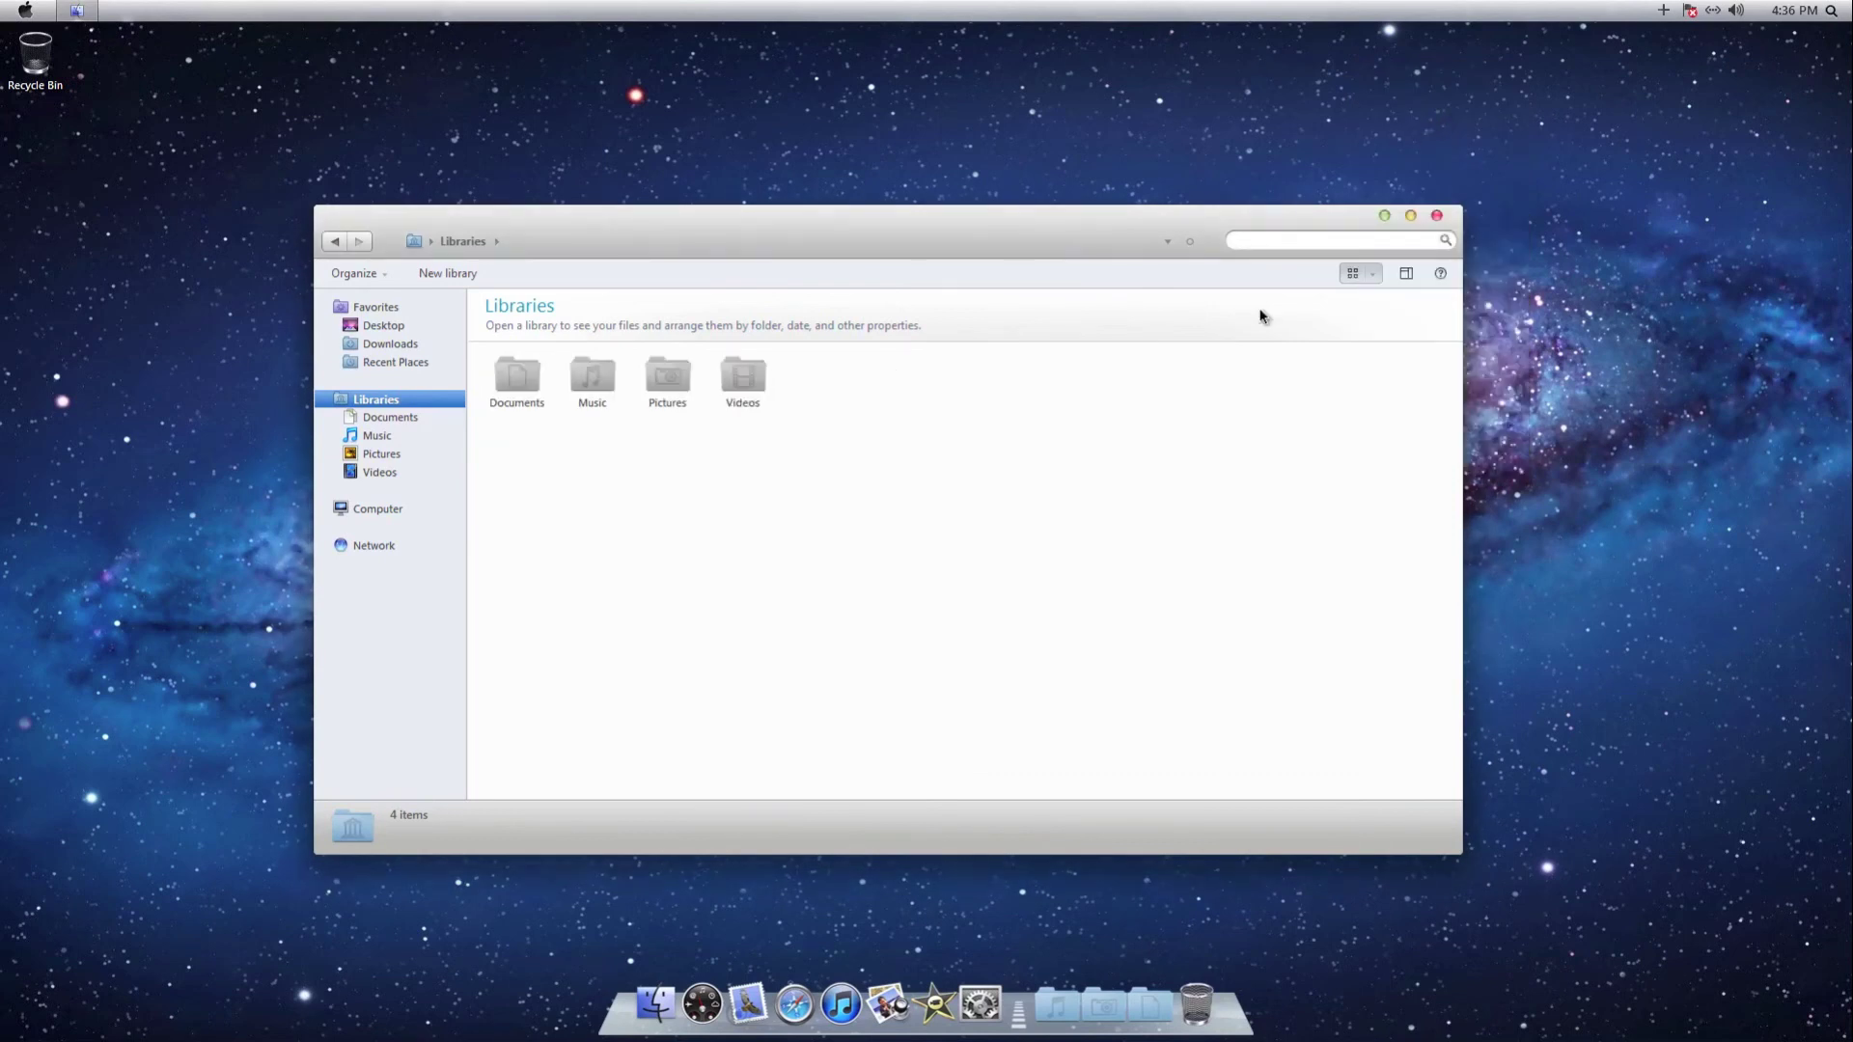
- Look through the Documents, Pictures and Videos libraries and Computer, and close the folder window
{"action": "left_click", "coordinate": [368, 417]}
{"action": "left_click", "coordinate": [381, 454]}
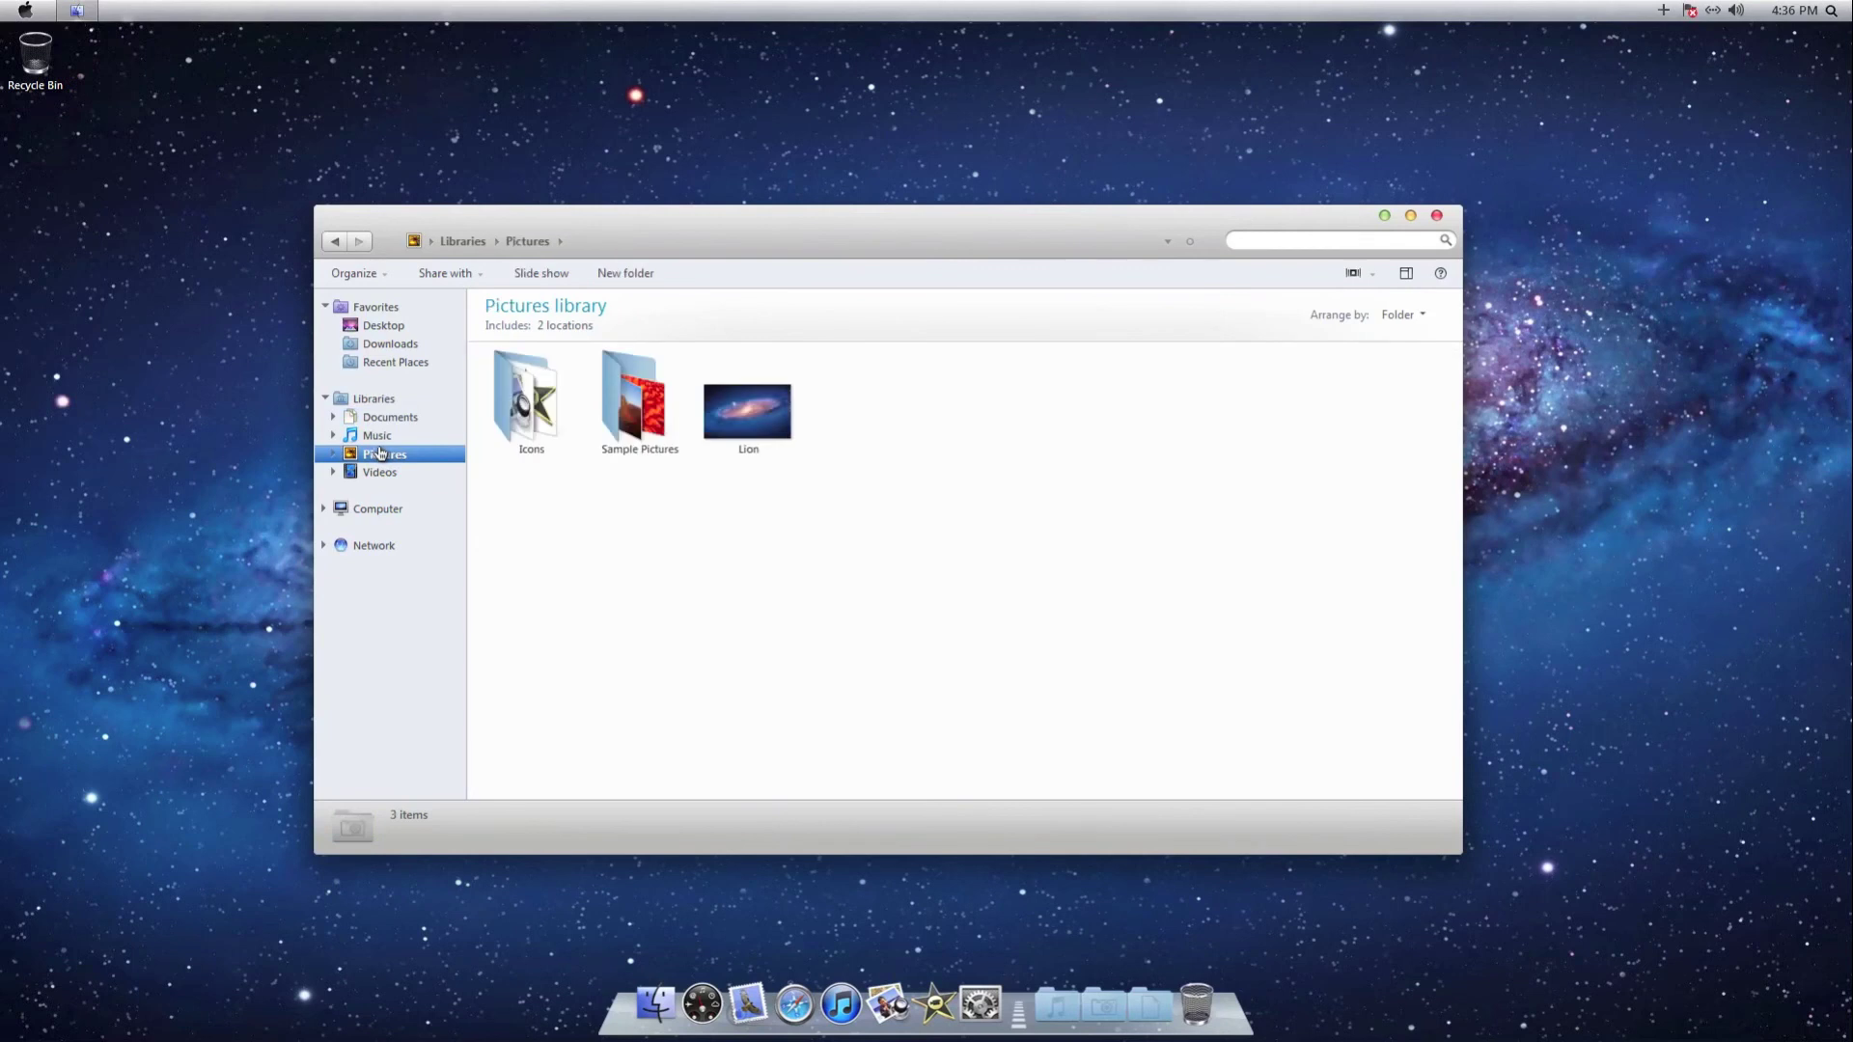
{"action": "left_click", "coordinate": [383, 475]}
{"action": "left_click", "coordinate": [382, 507]}
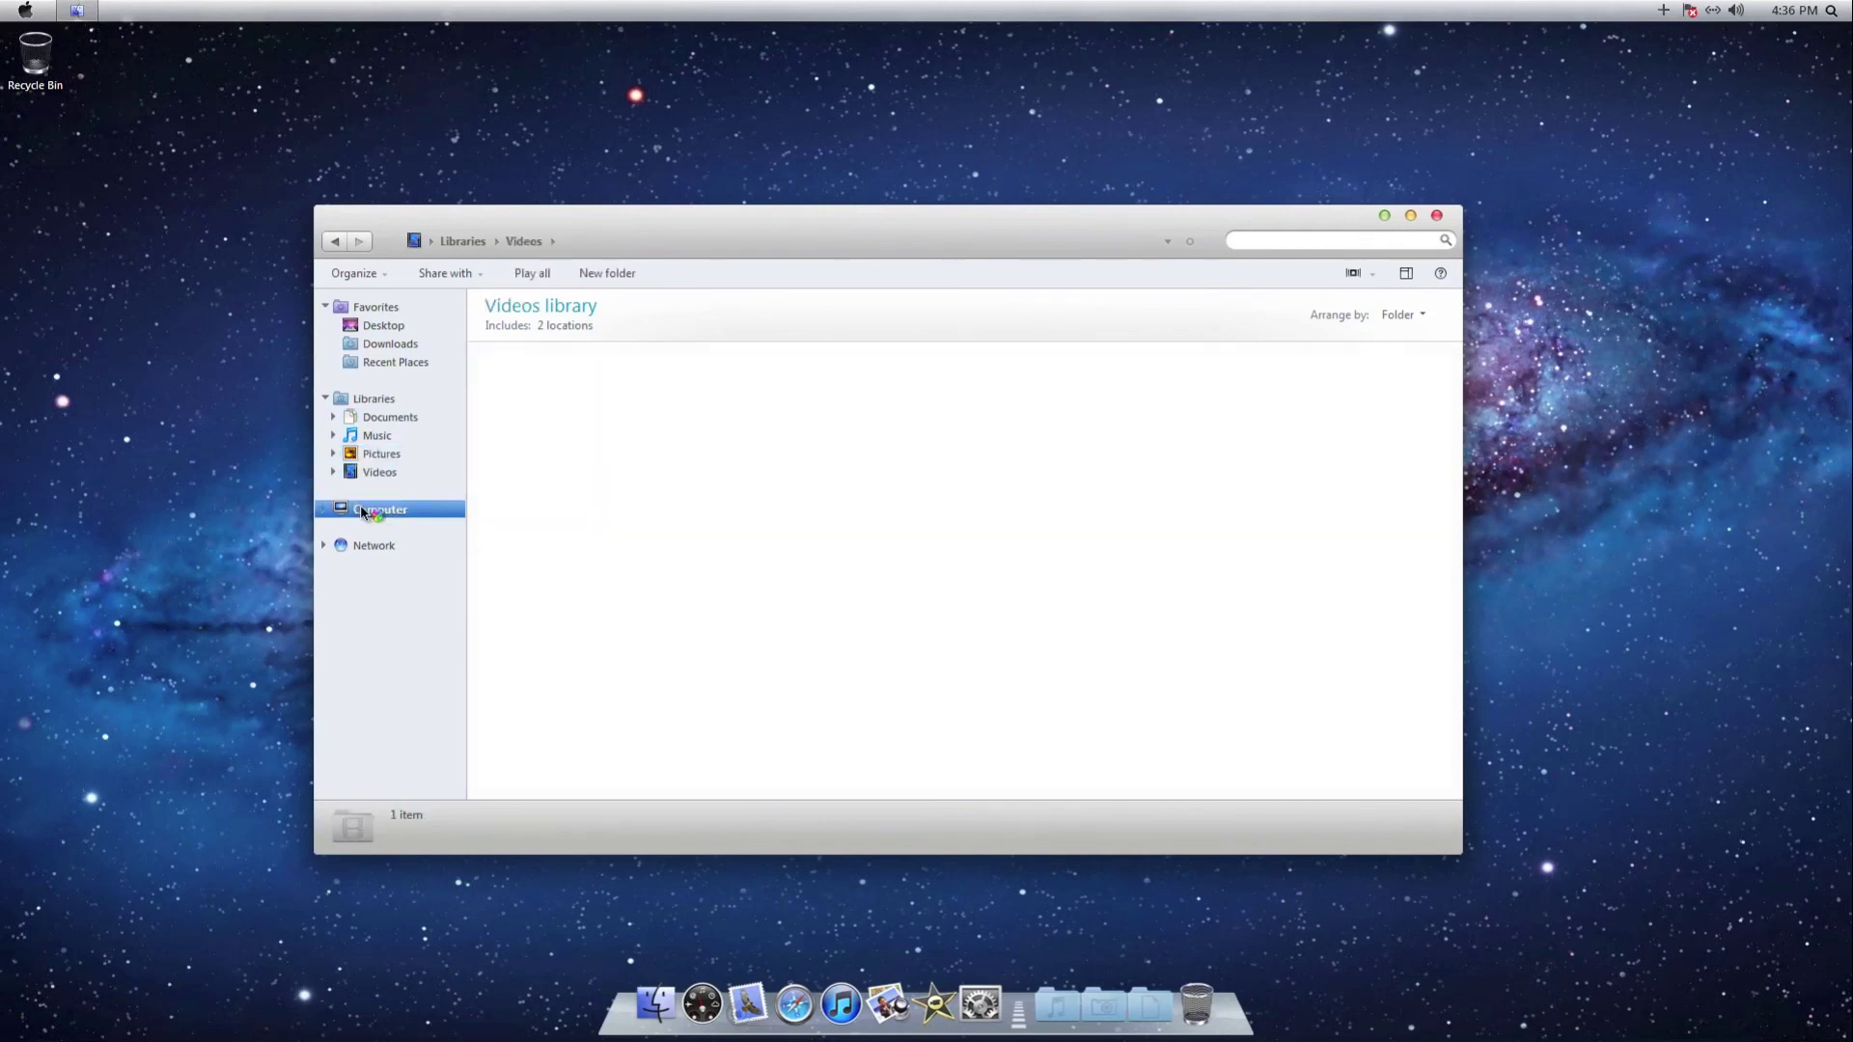
{"action": "left_click", "coordinate": [1436, 216]}
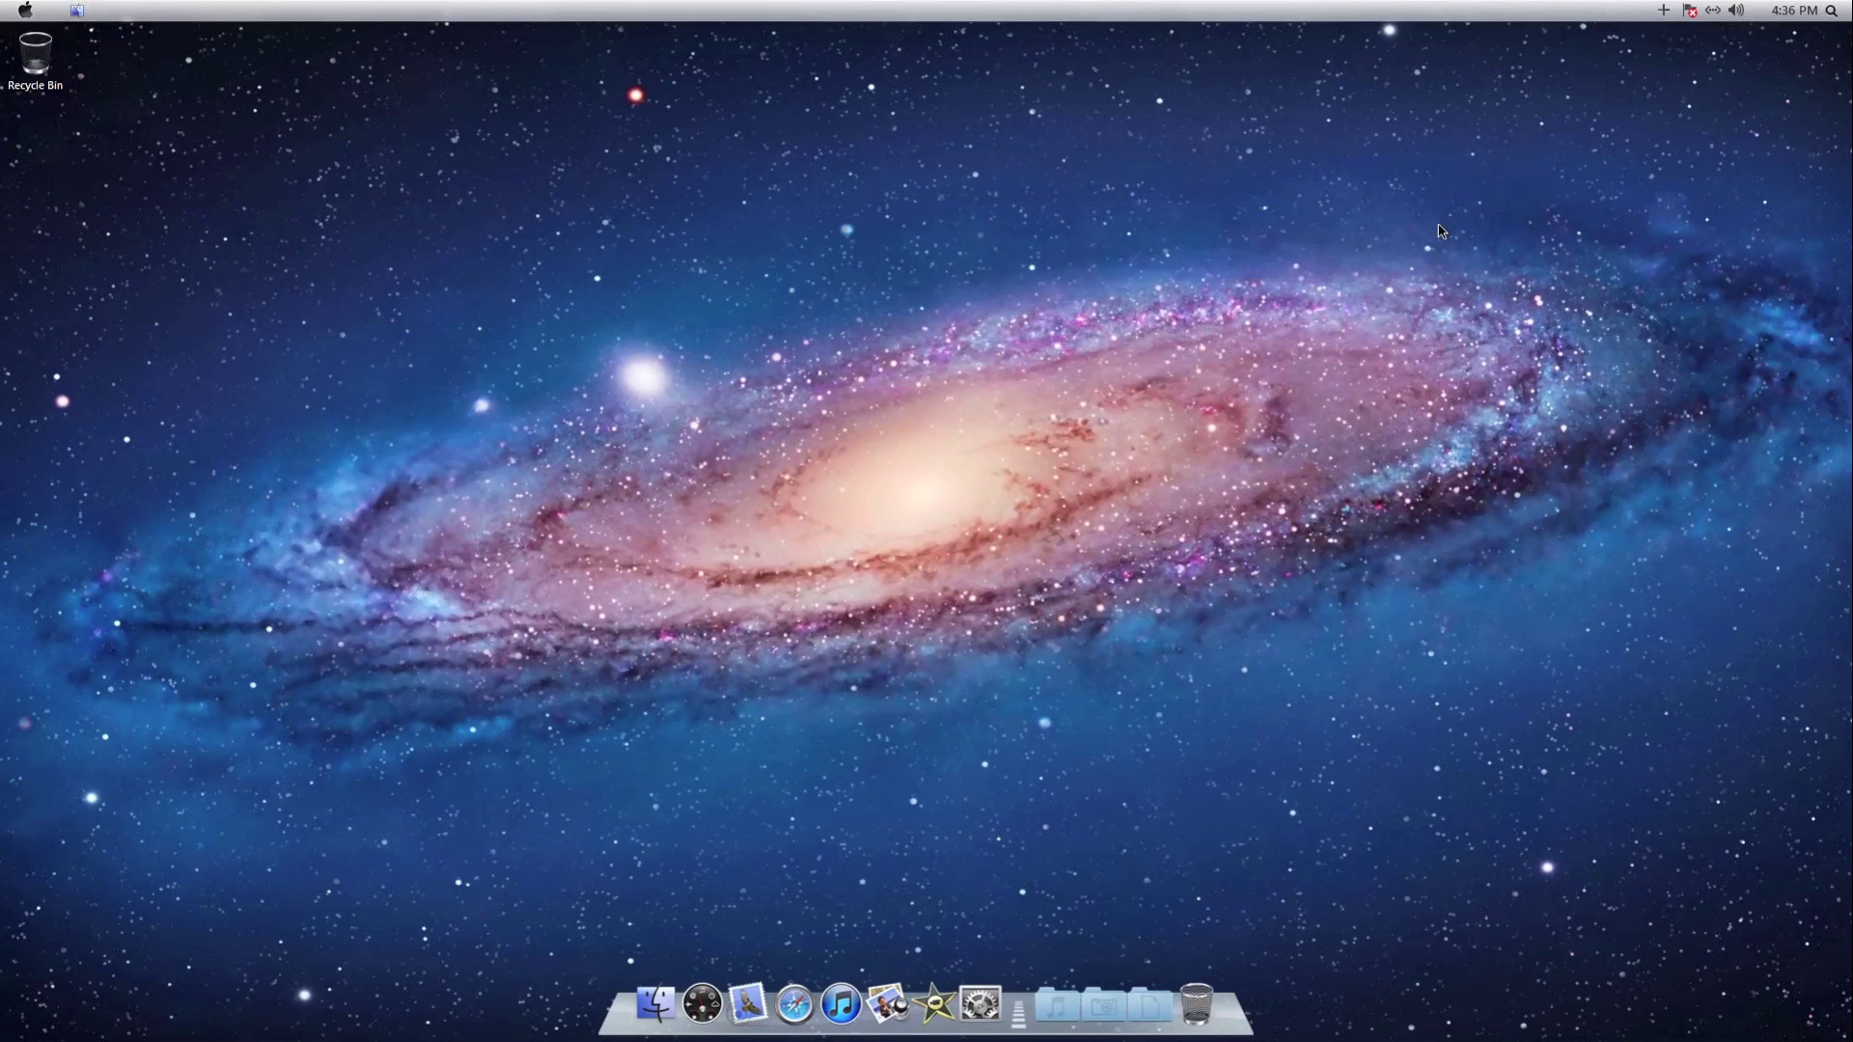